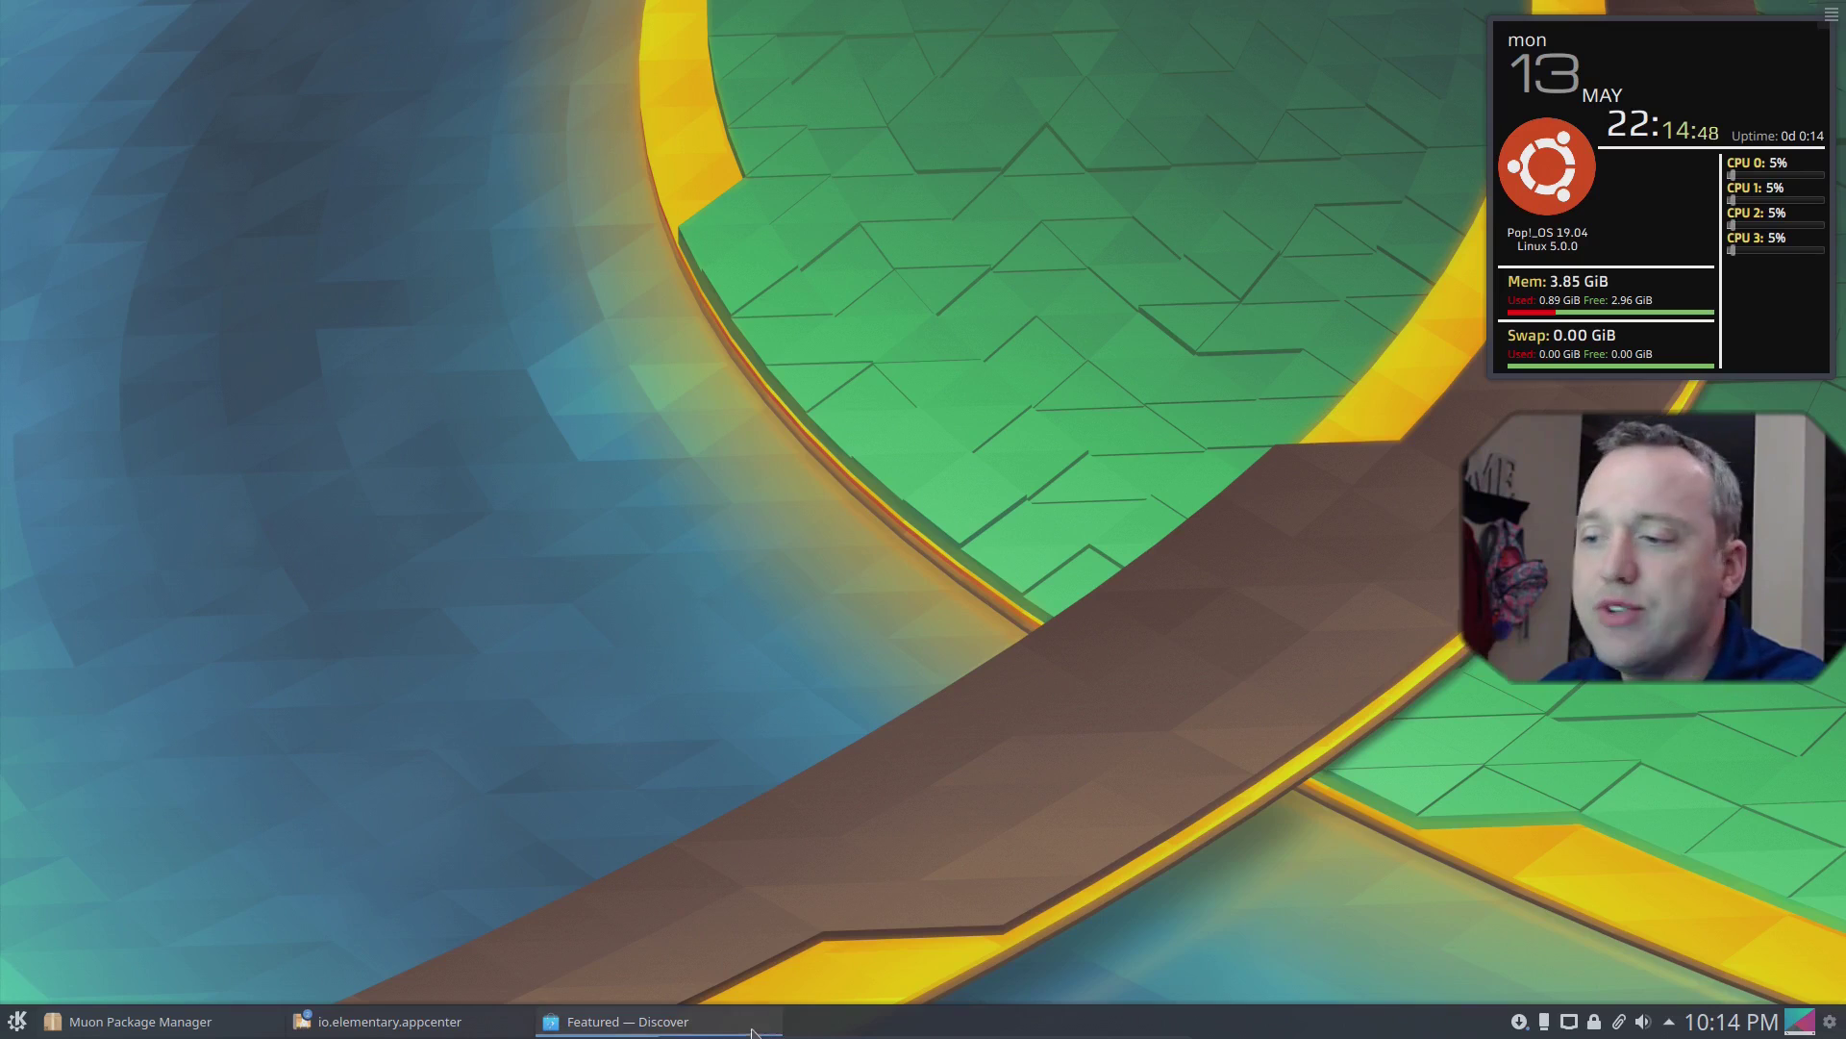
Bring the Discover software center back up and close it
{"action": "left_click", "coordinate": [708, 1022]}
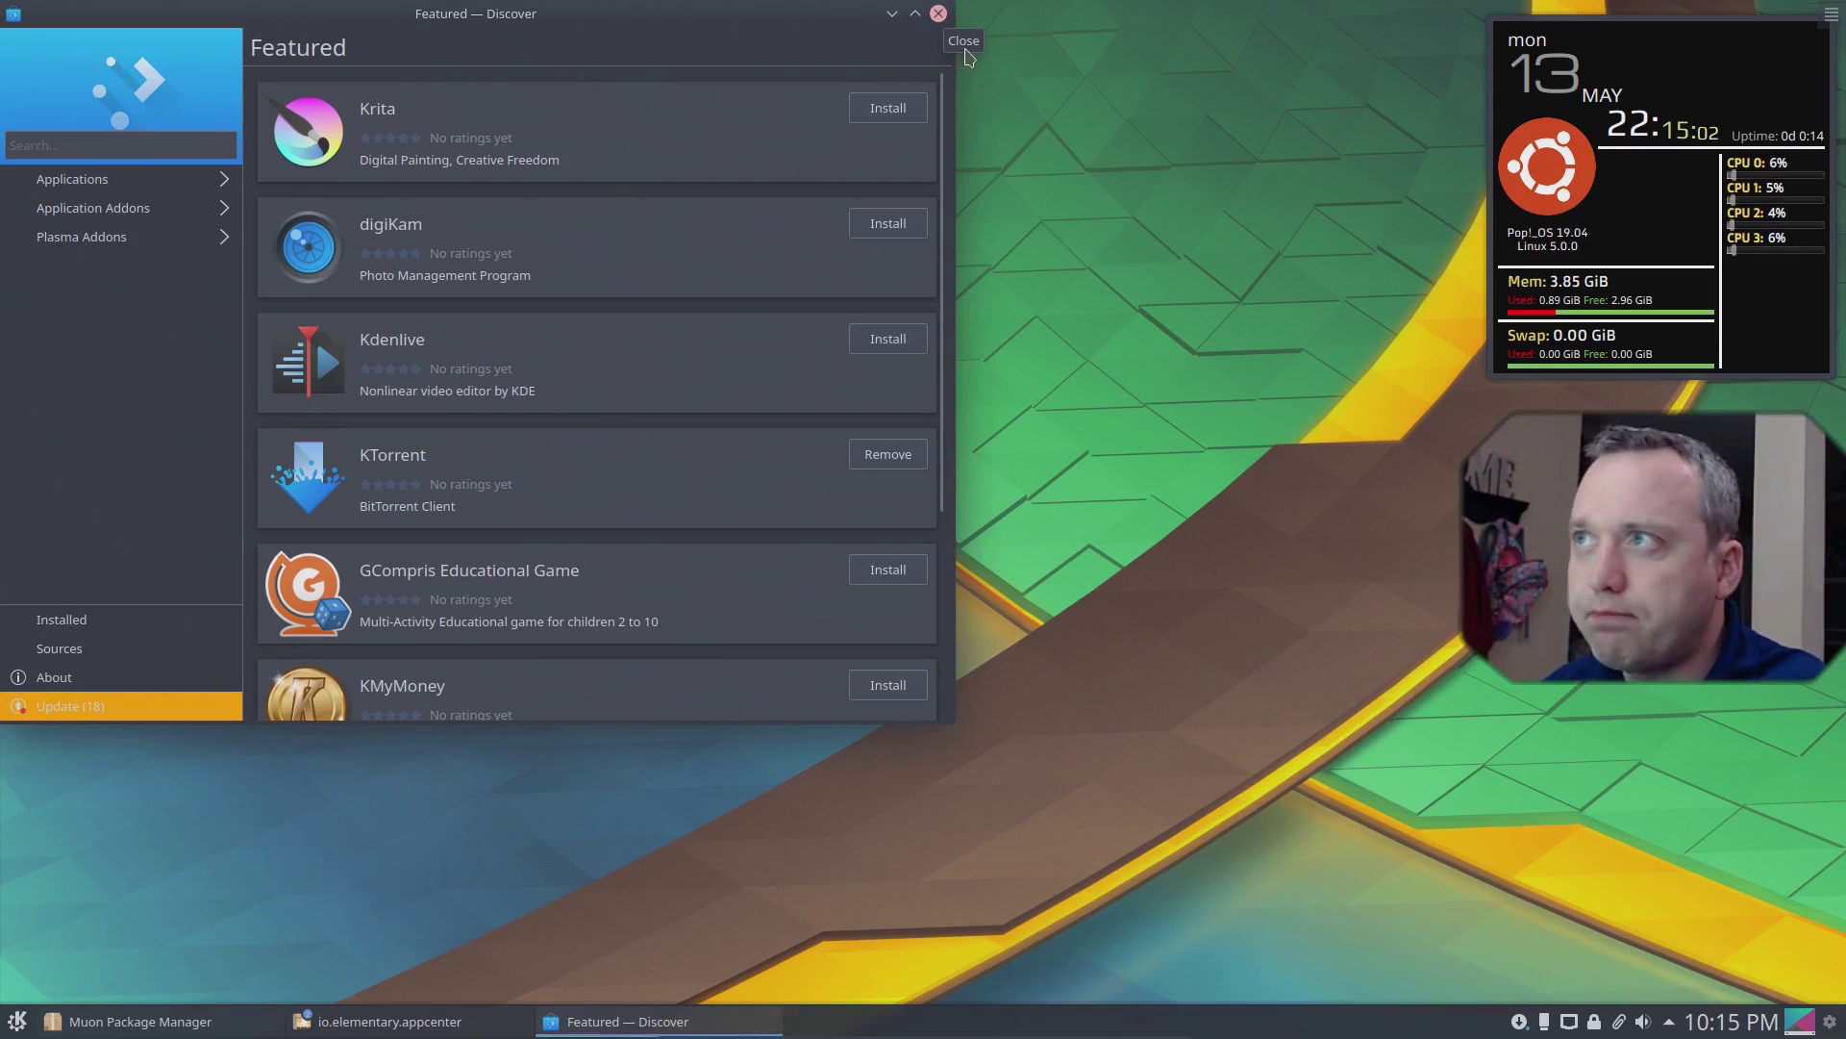
{"action": "left_click", "coordinate": [940, 13]}
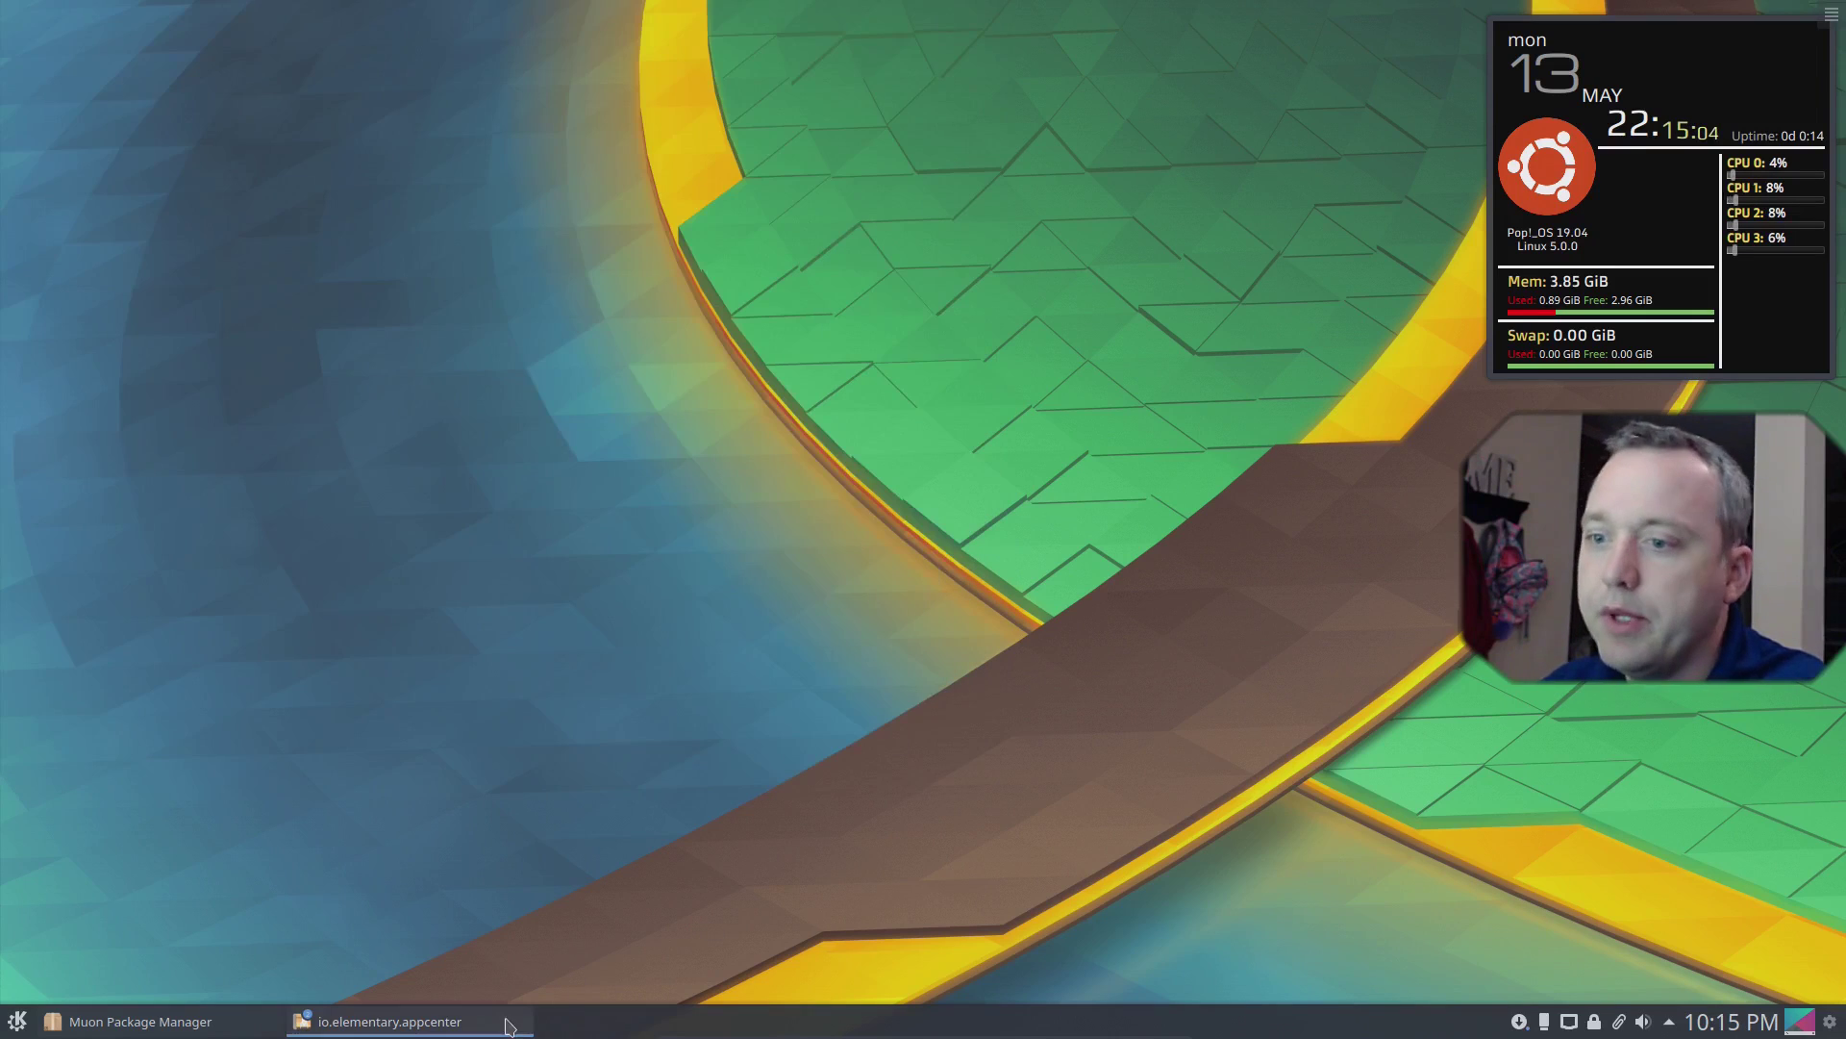
Bring Pop!_Shop to the front and quit it with Ctrl+Q
{"action": "left_click", "coordinate": [408, 1027]}
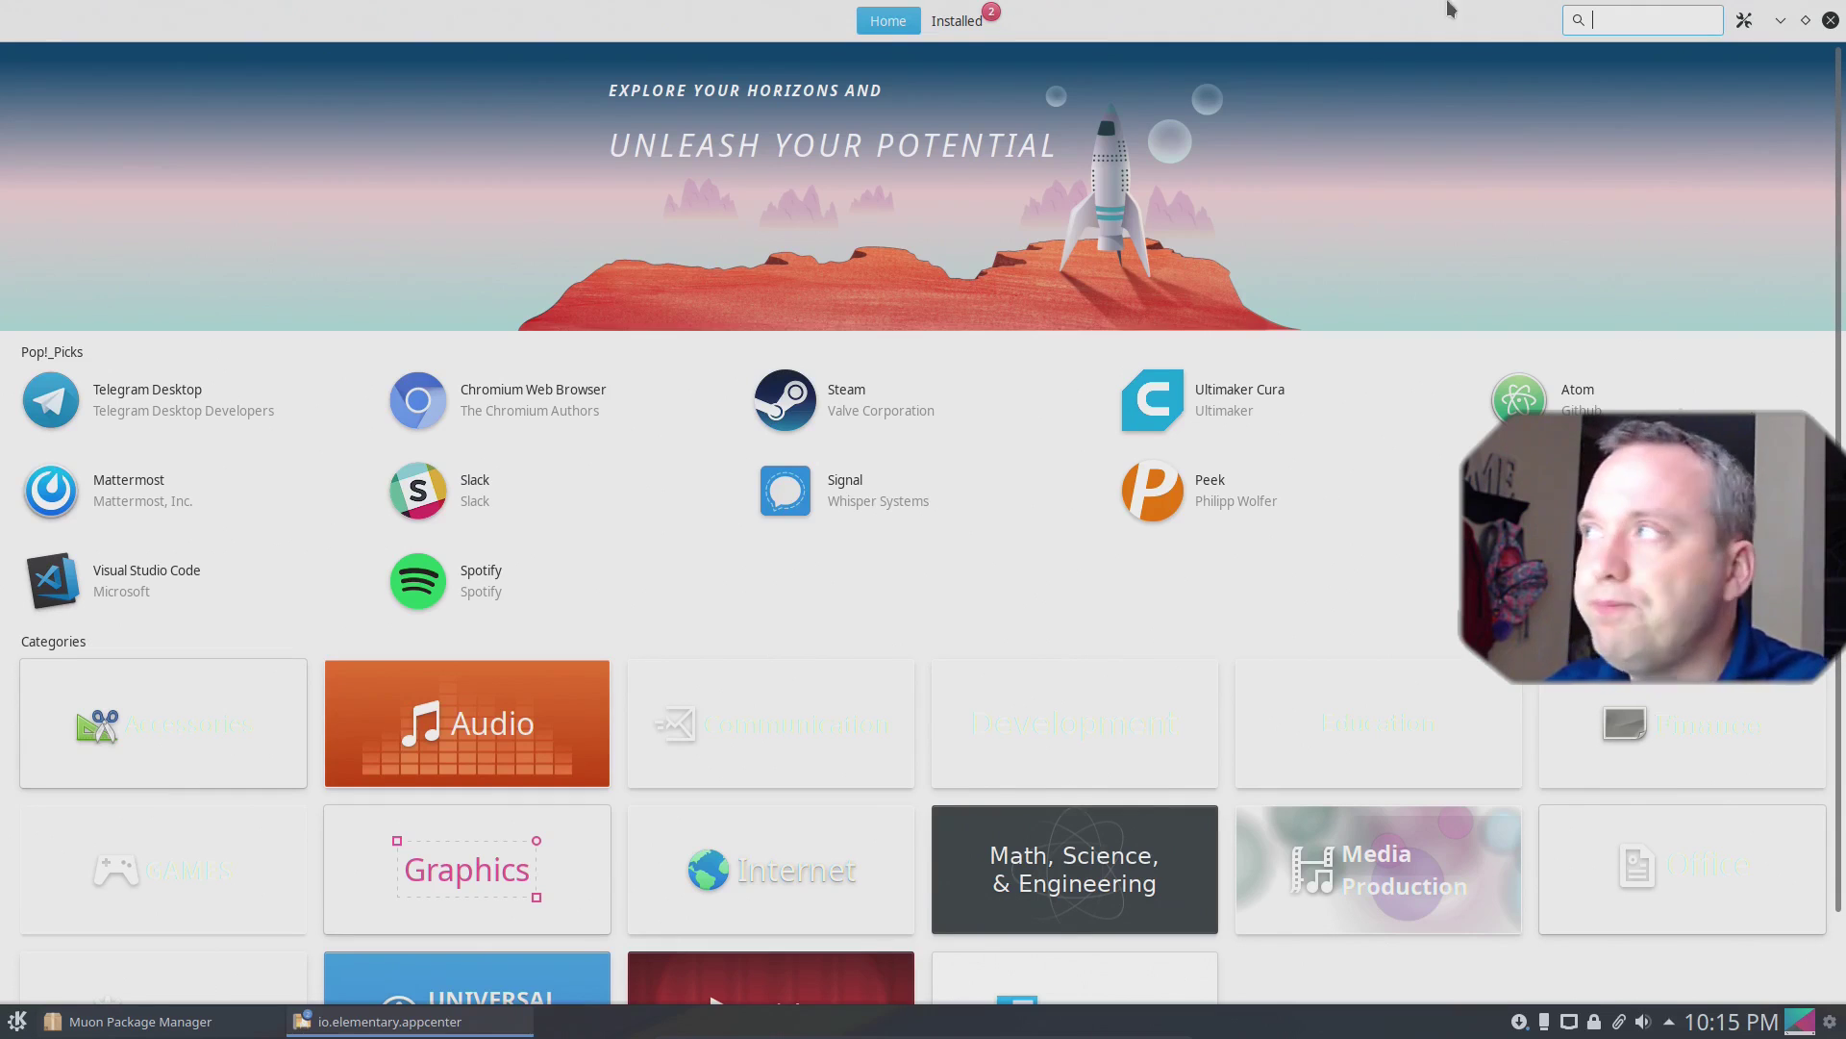
{"action": "key", "text": "ctrl+q"}
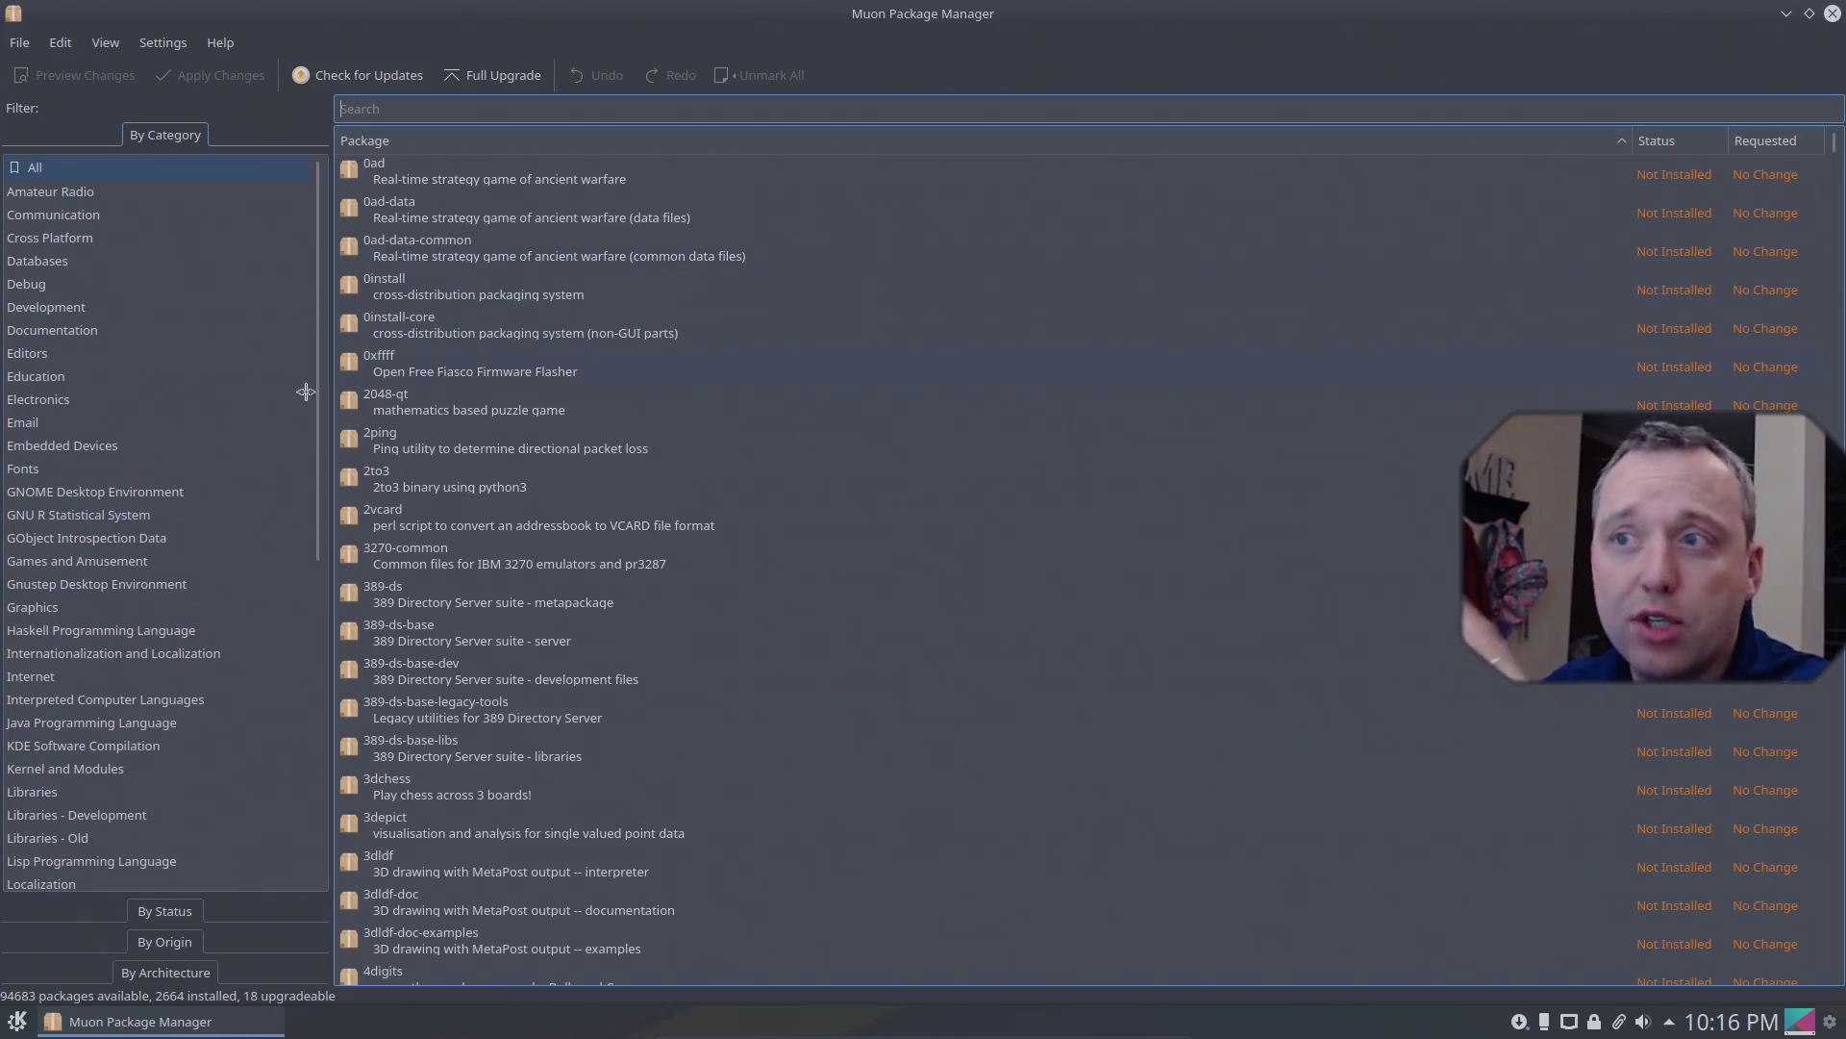
{"action": "key", "text": "Tab"}
{"action": "left_click", "coordinate": [114, 494]}
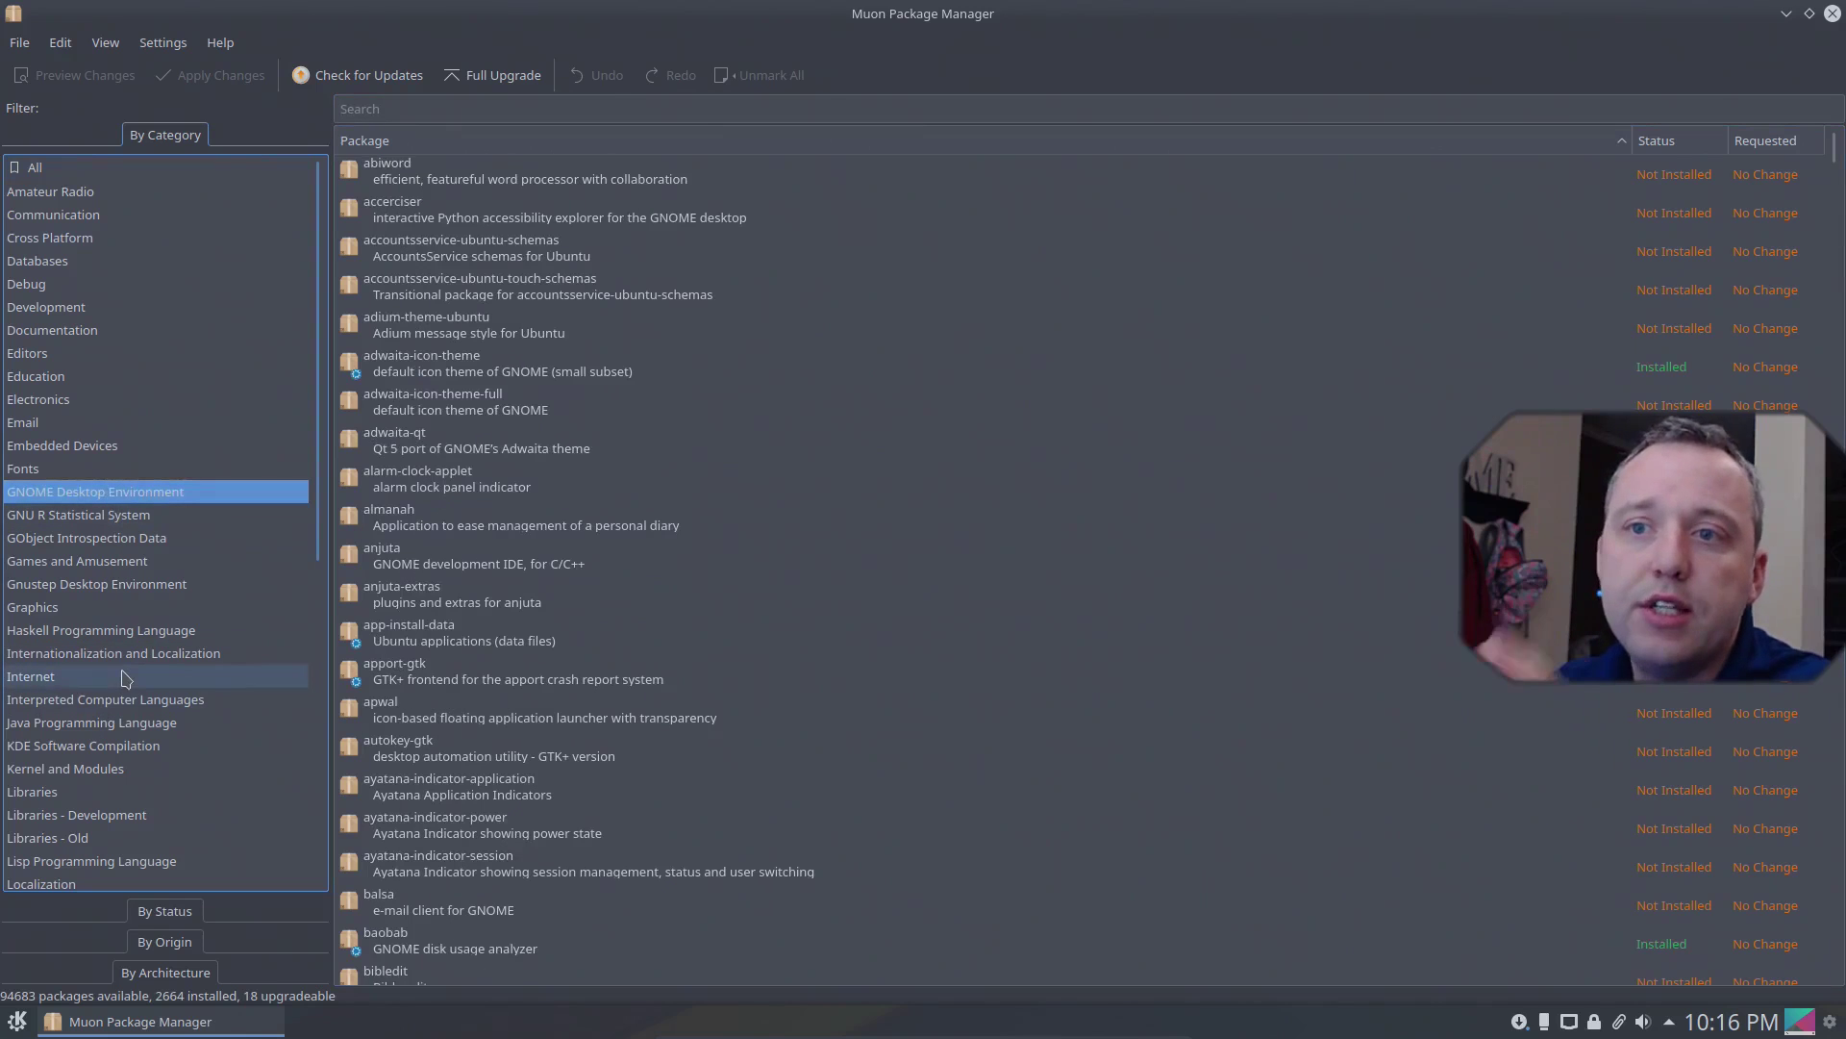
{"action": "scroll", "coordinate": [125, 679], "scroll_direction": "down", "scroll_amount": 3}
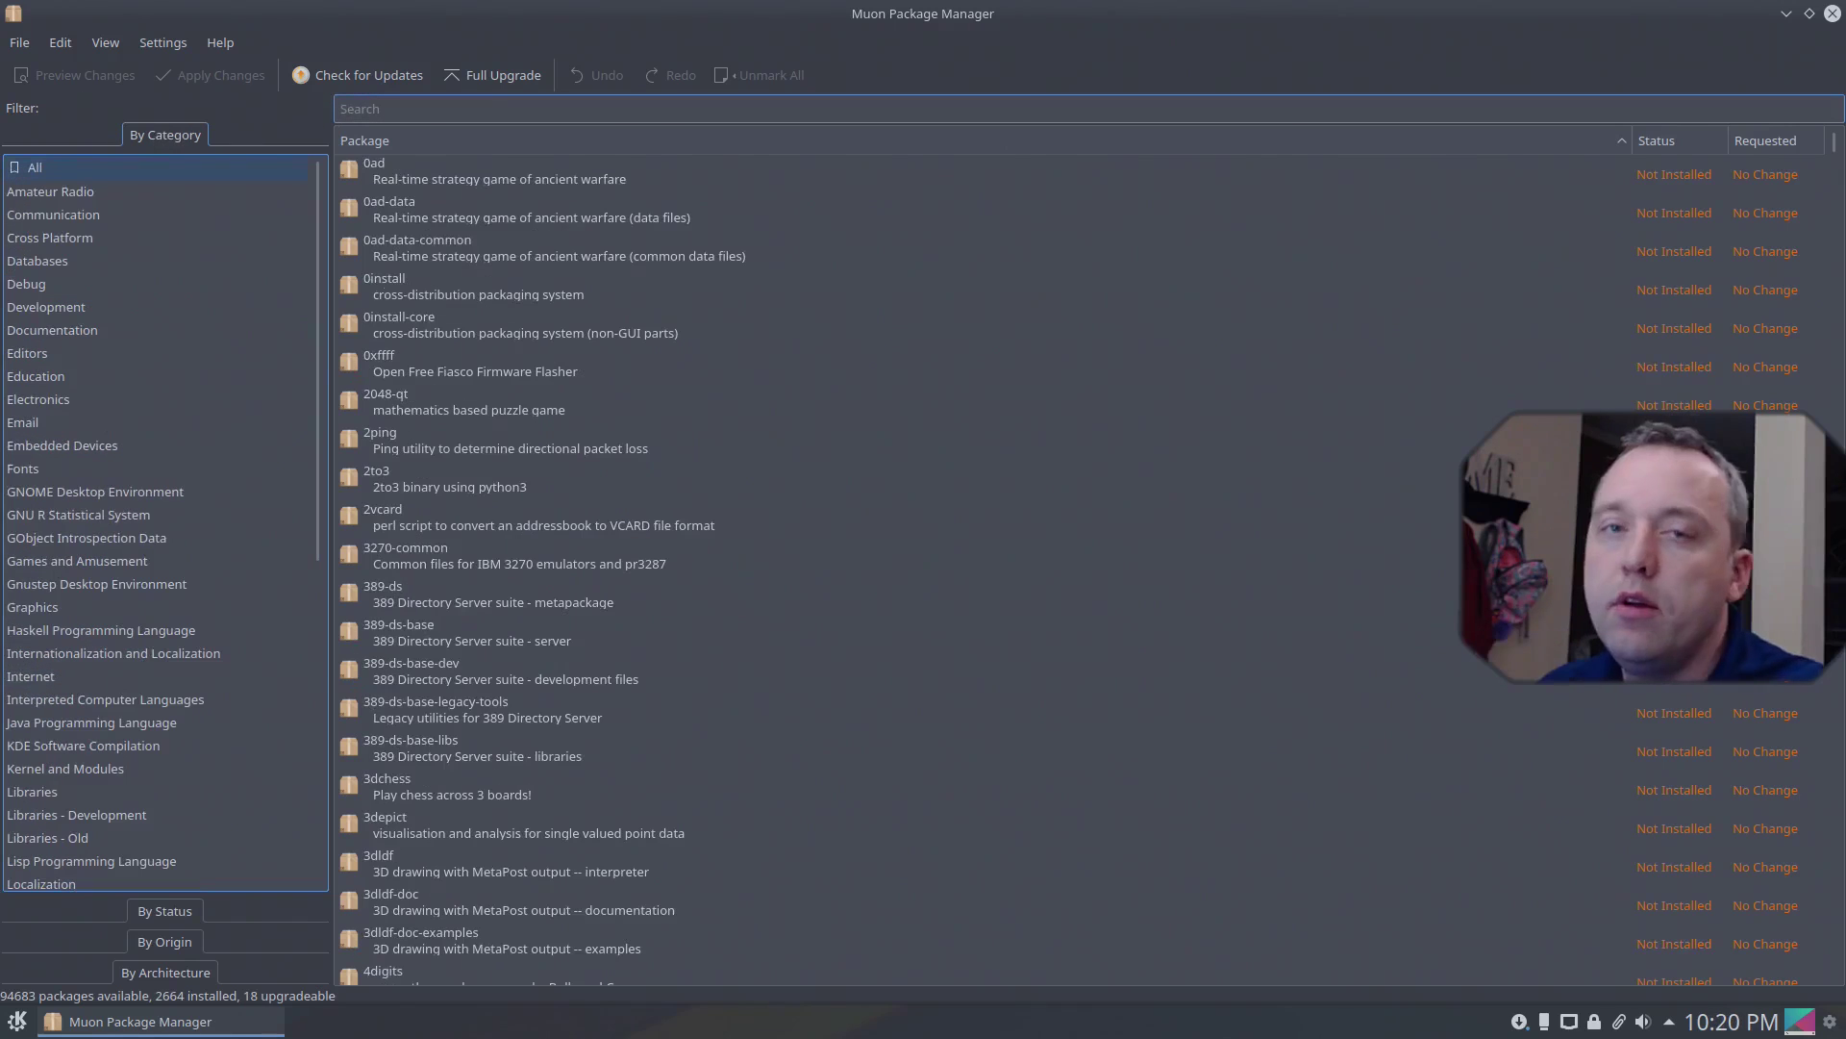
Search for 'chrome' and mark google-chrome-stable for installation (55.8 MiB download)
{"action": "left_click", "coordinate": [381, 110]}
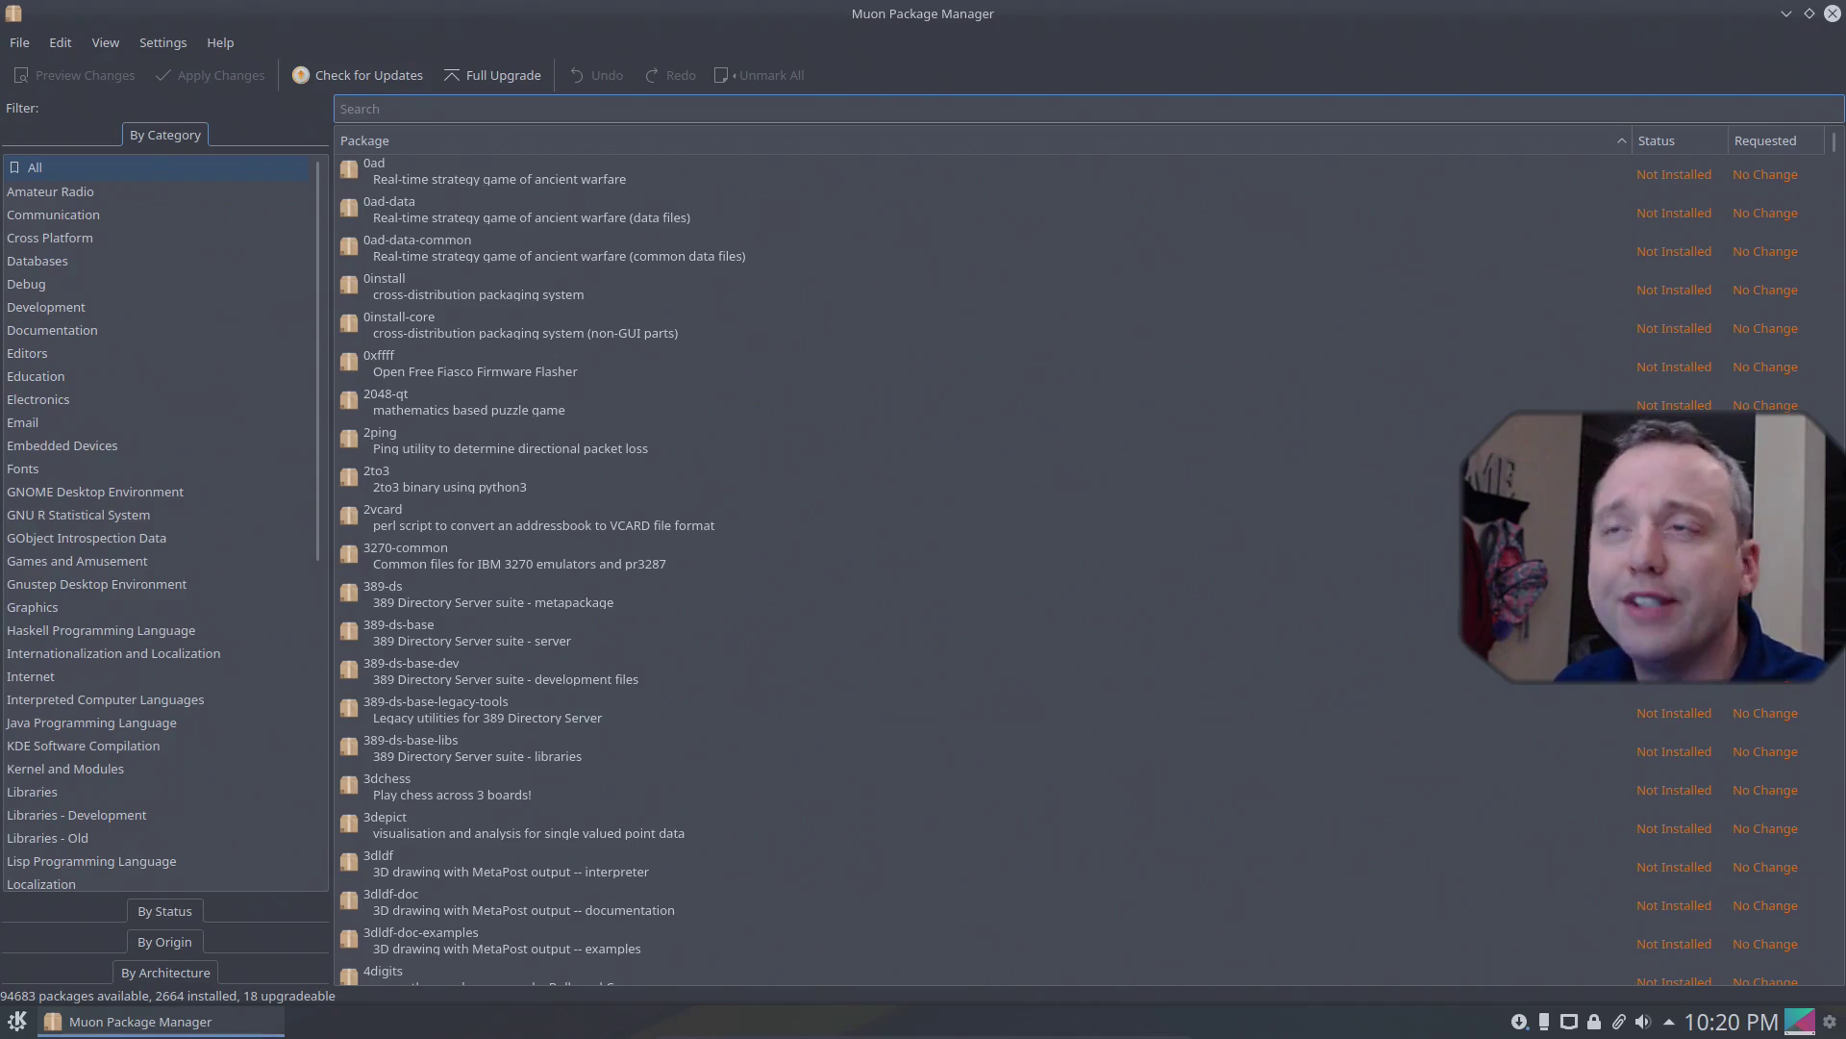
{"action": "type", "text": "chrome"}
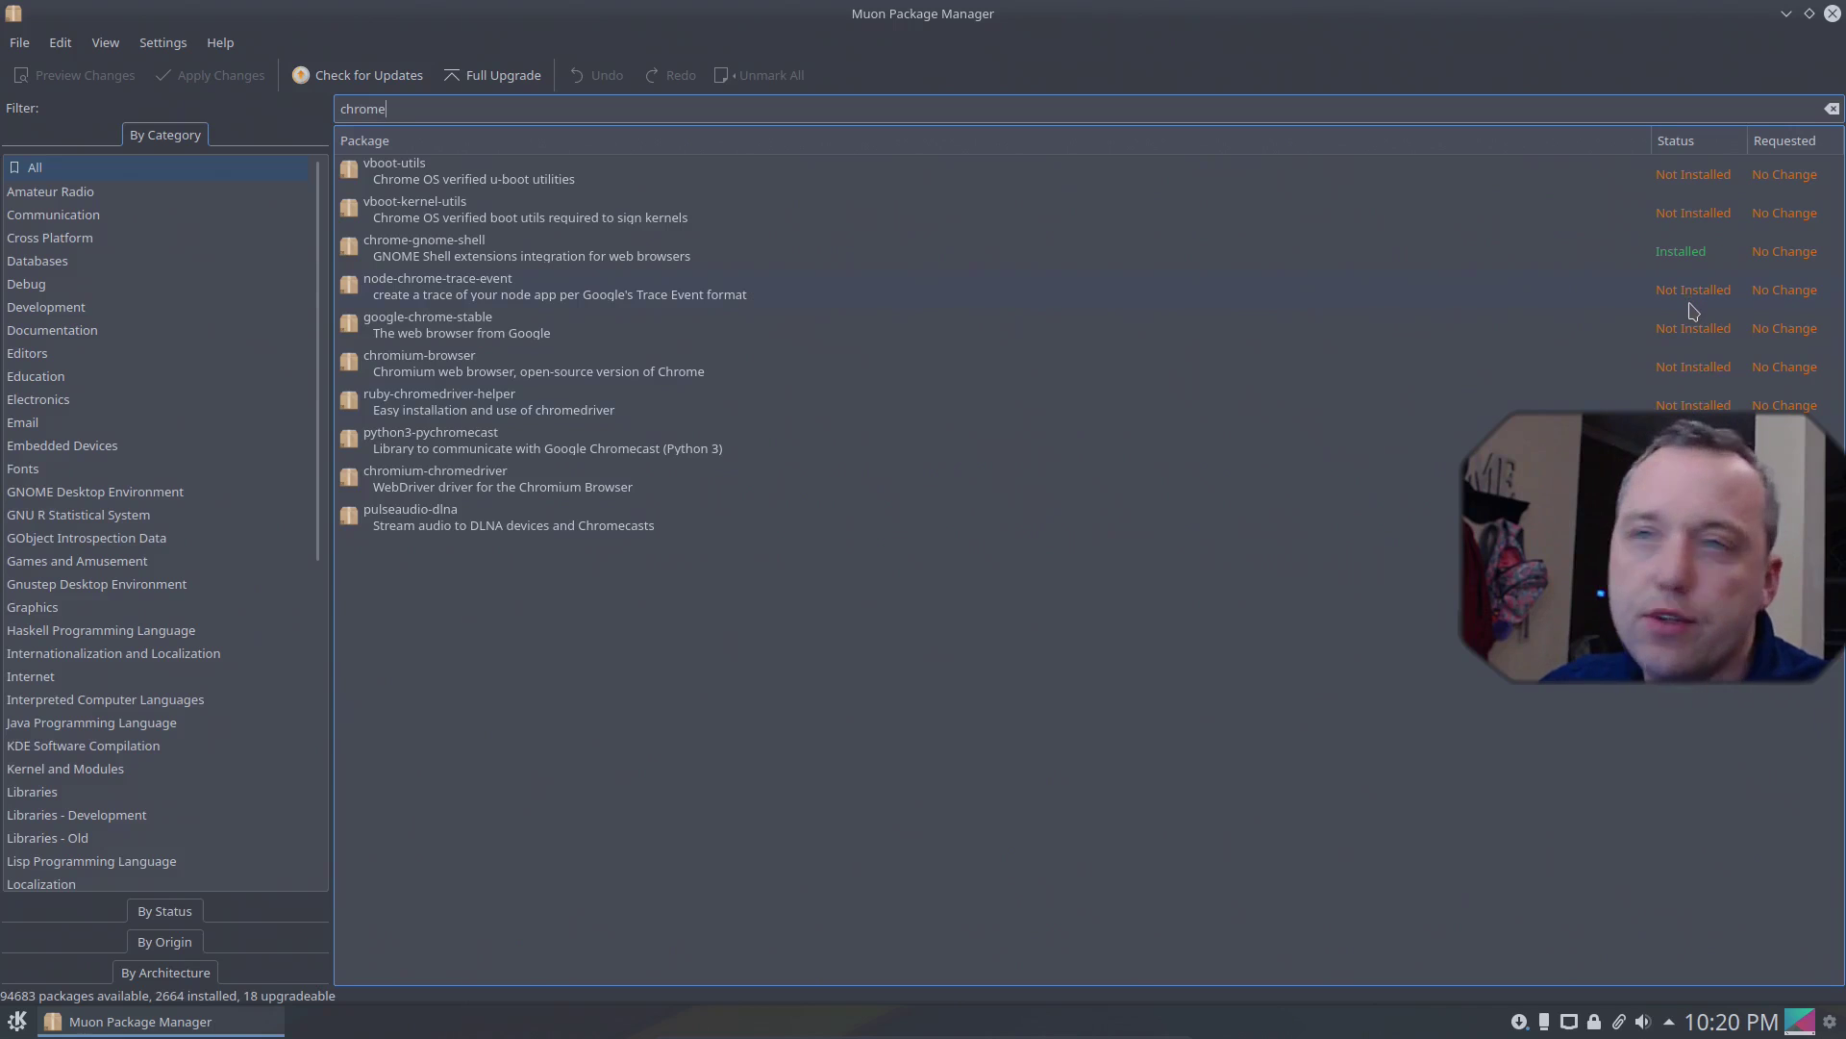
{"action": "left_click", "coordinate": [447, 330]}
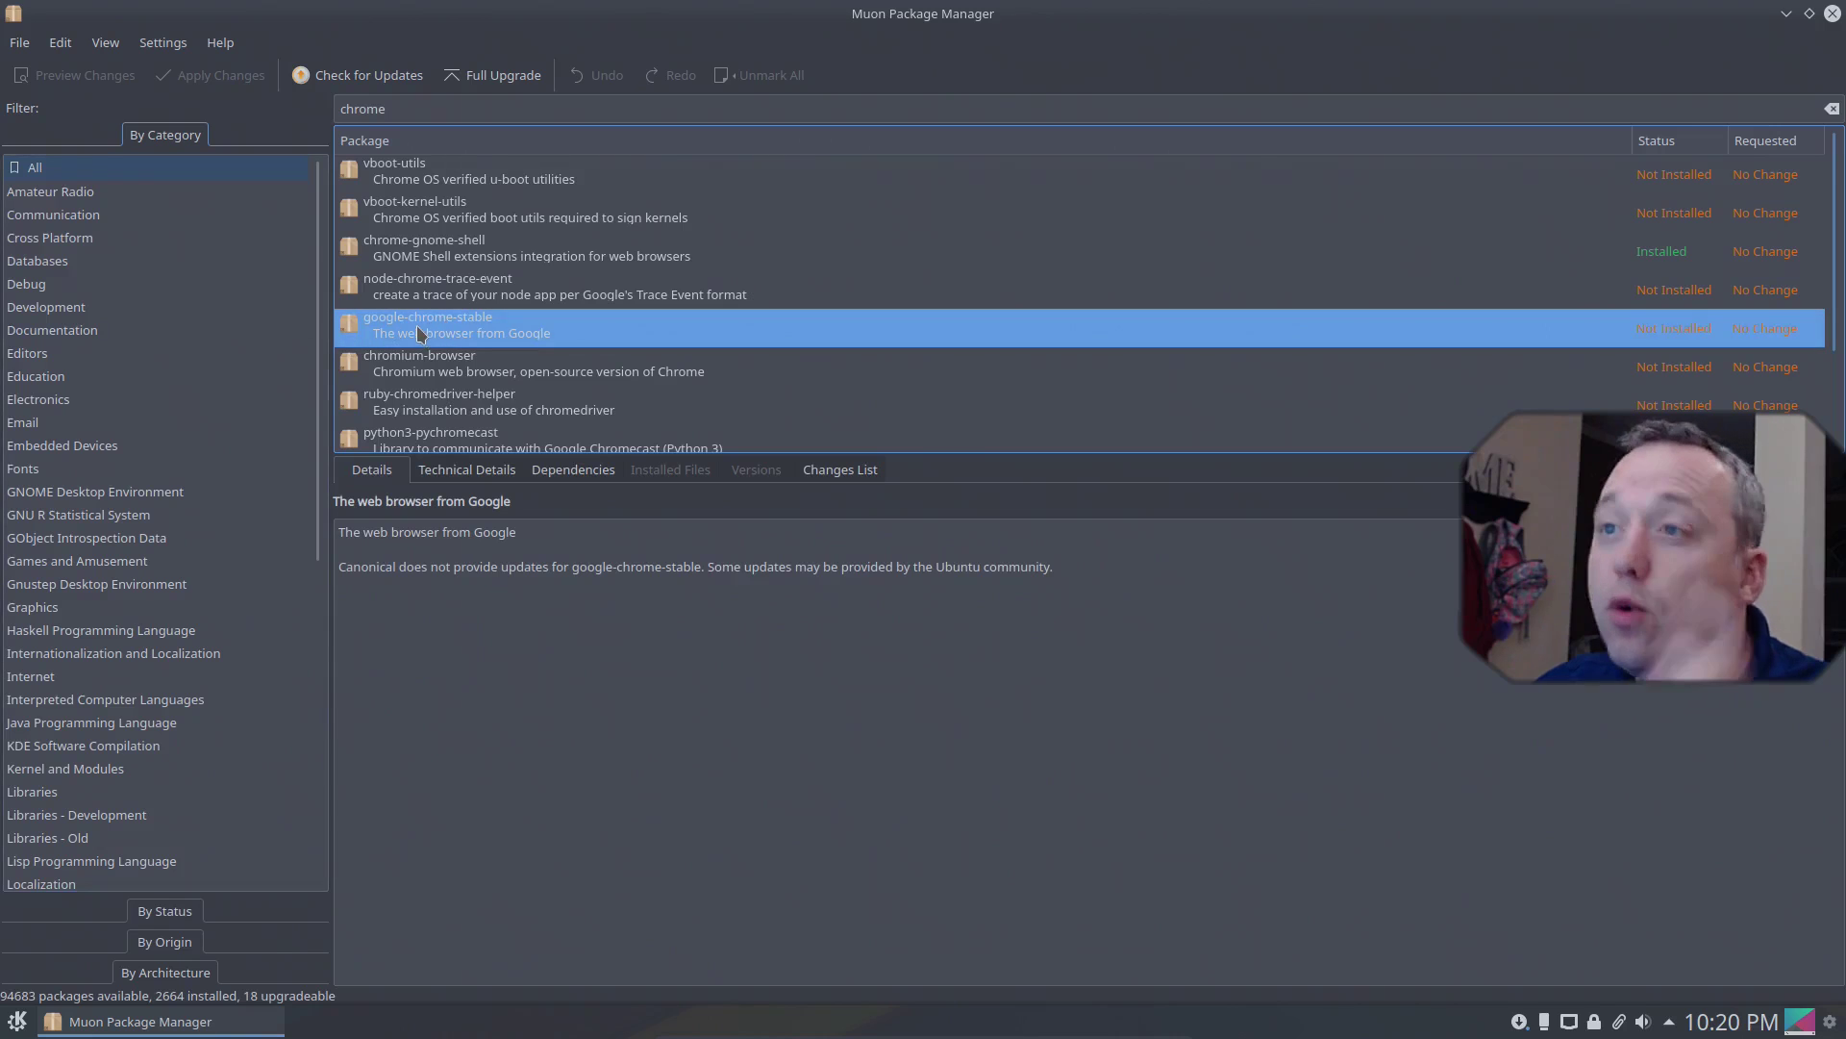
{"action": "right_click", "coordinate": [412, 336]}
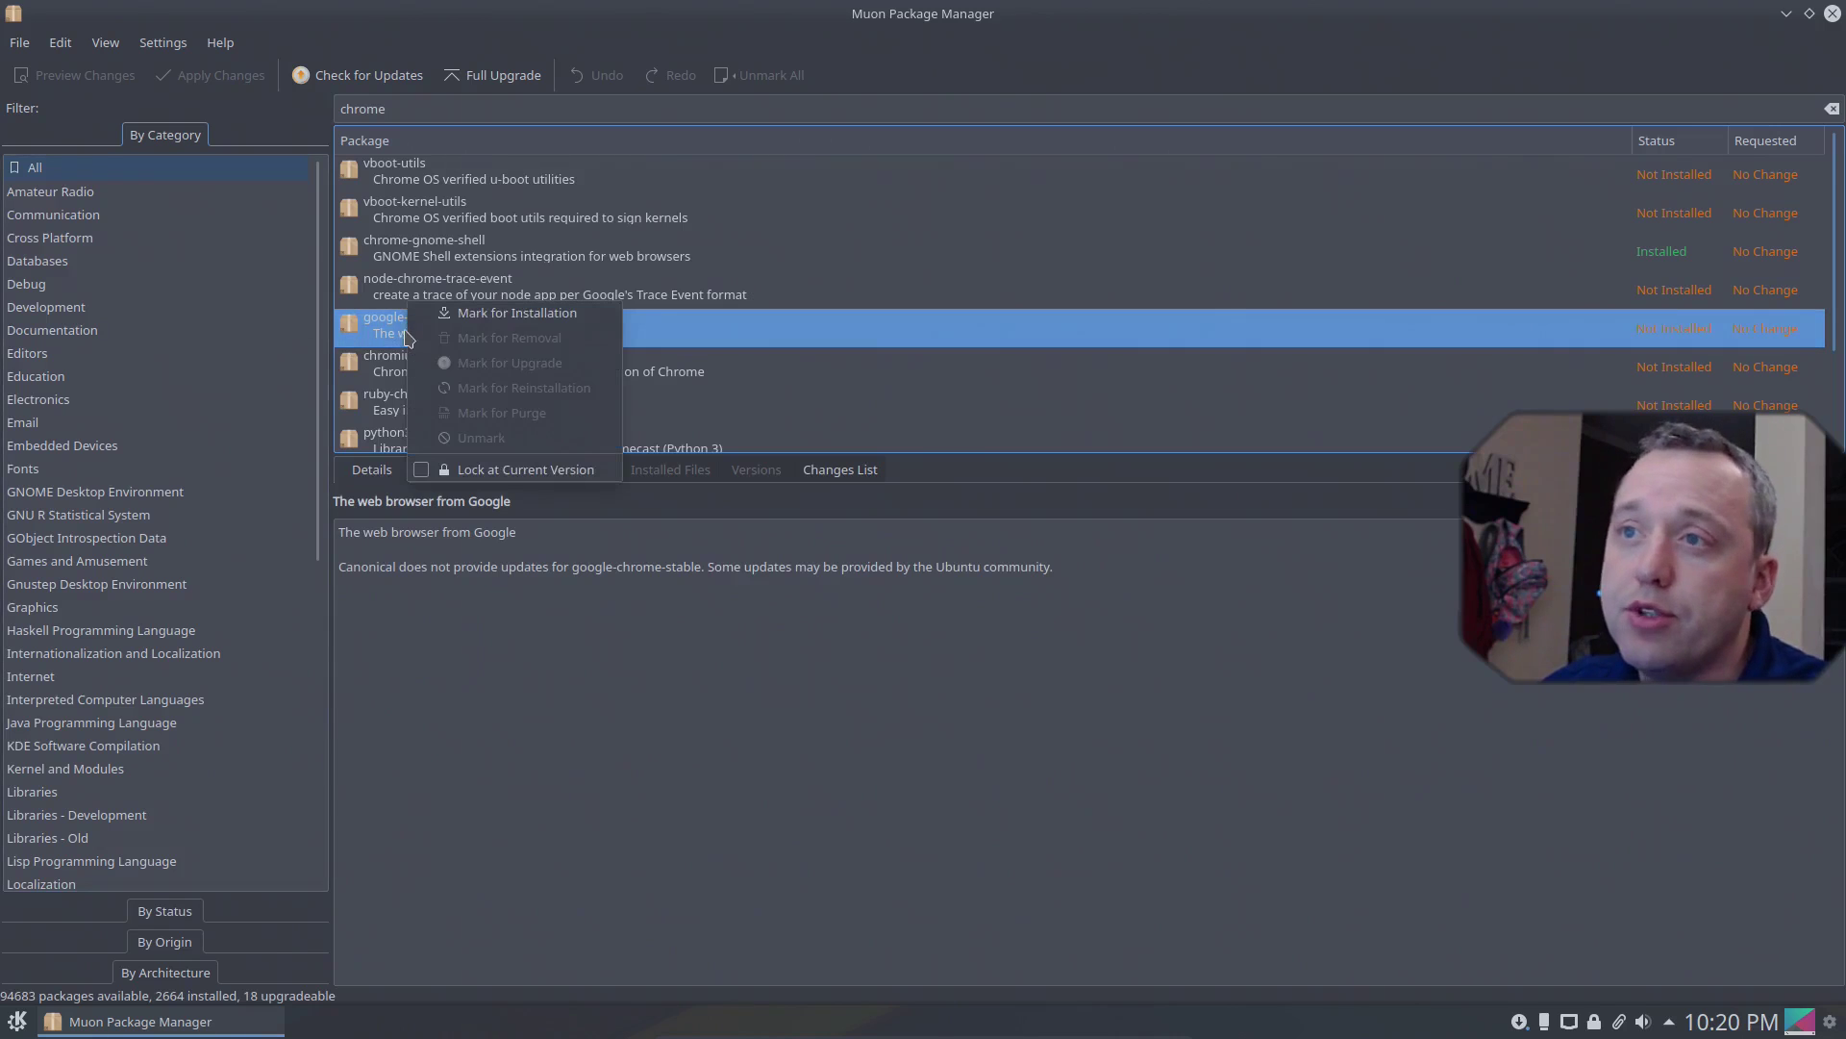
{"action": "left_click", "coordinate": [517, 313]}
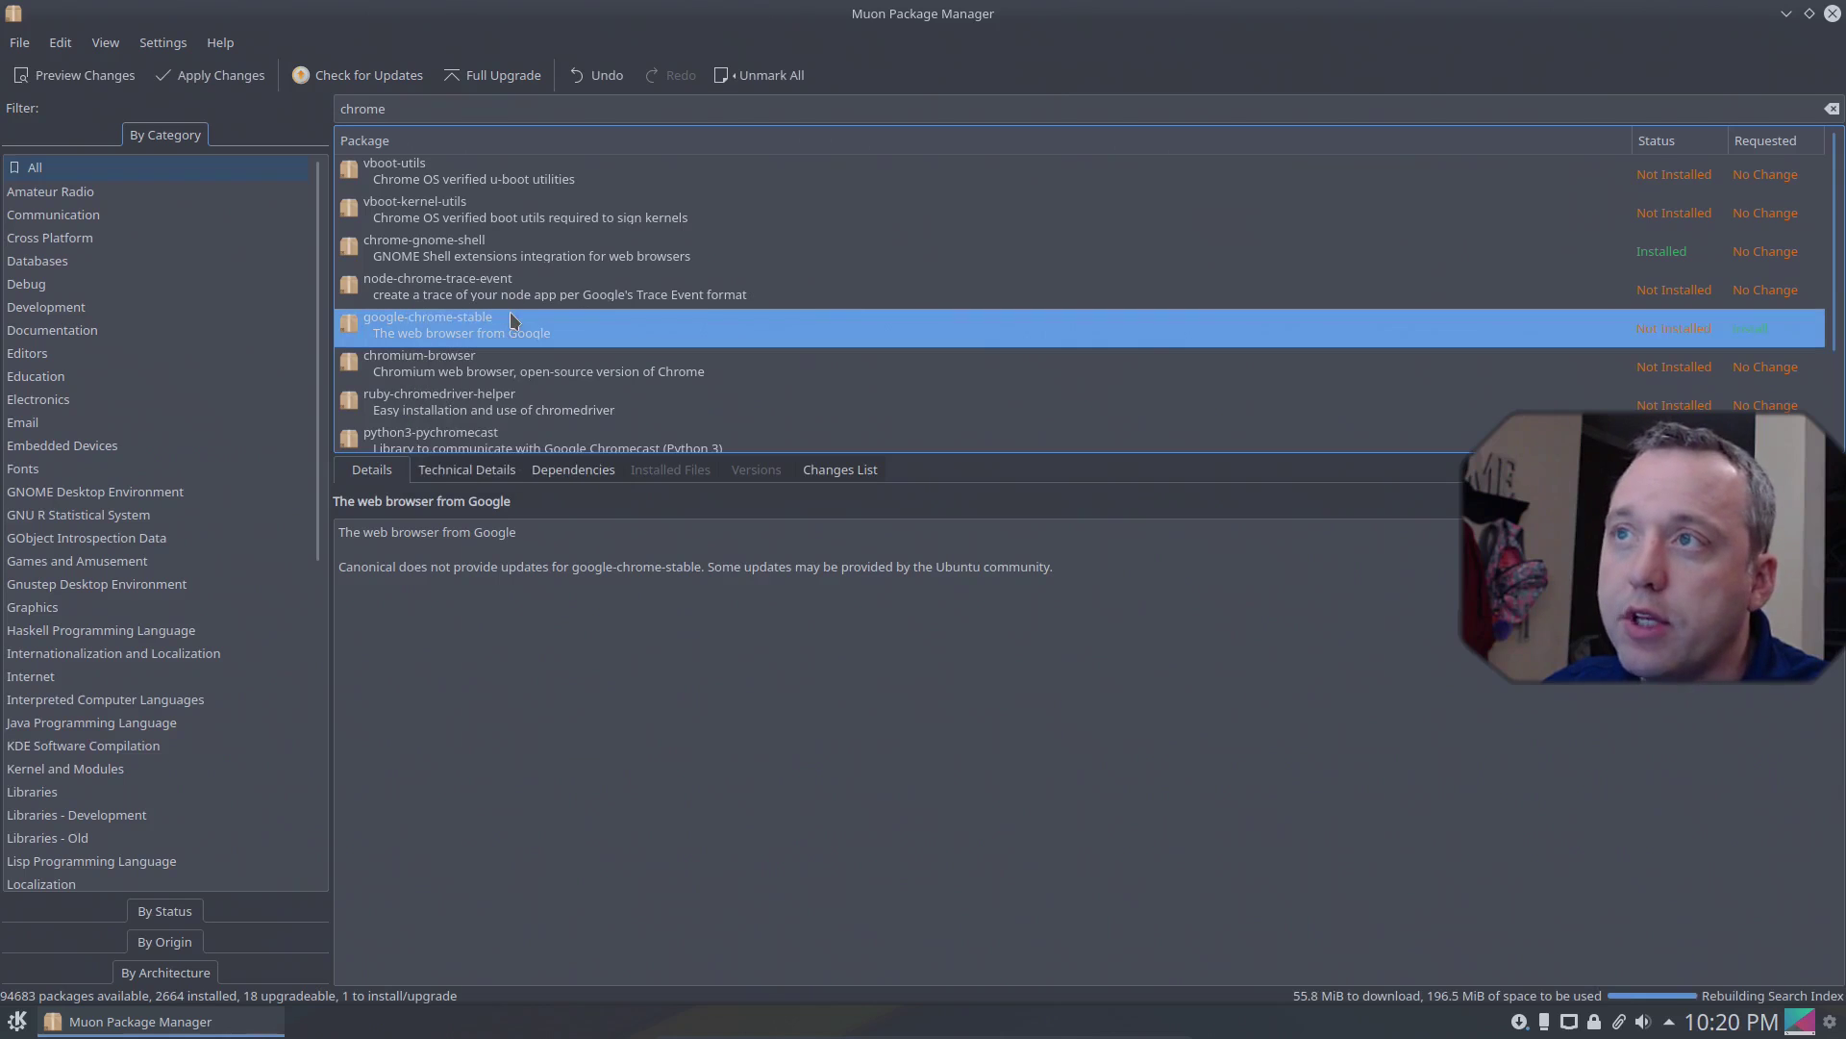
Apply the pending google-chrome-stable install, authorizing with the administrator password
{"action": "left_click", "coordinate": [243, 77]}
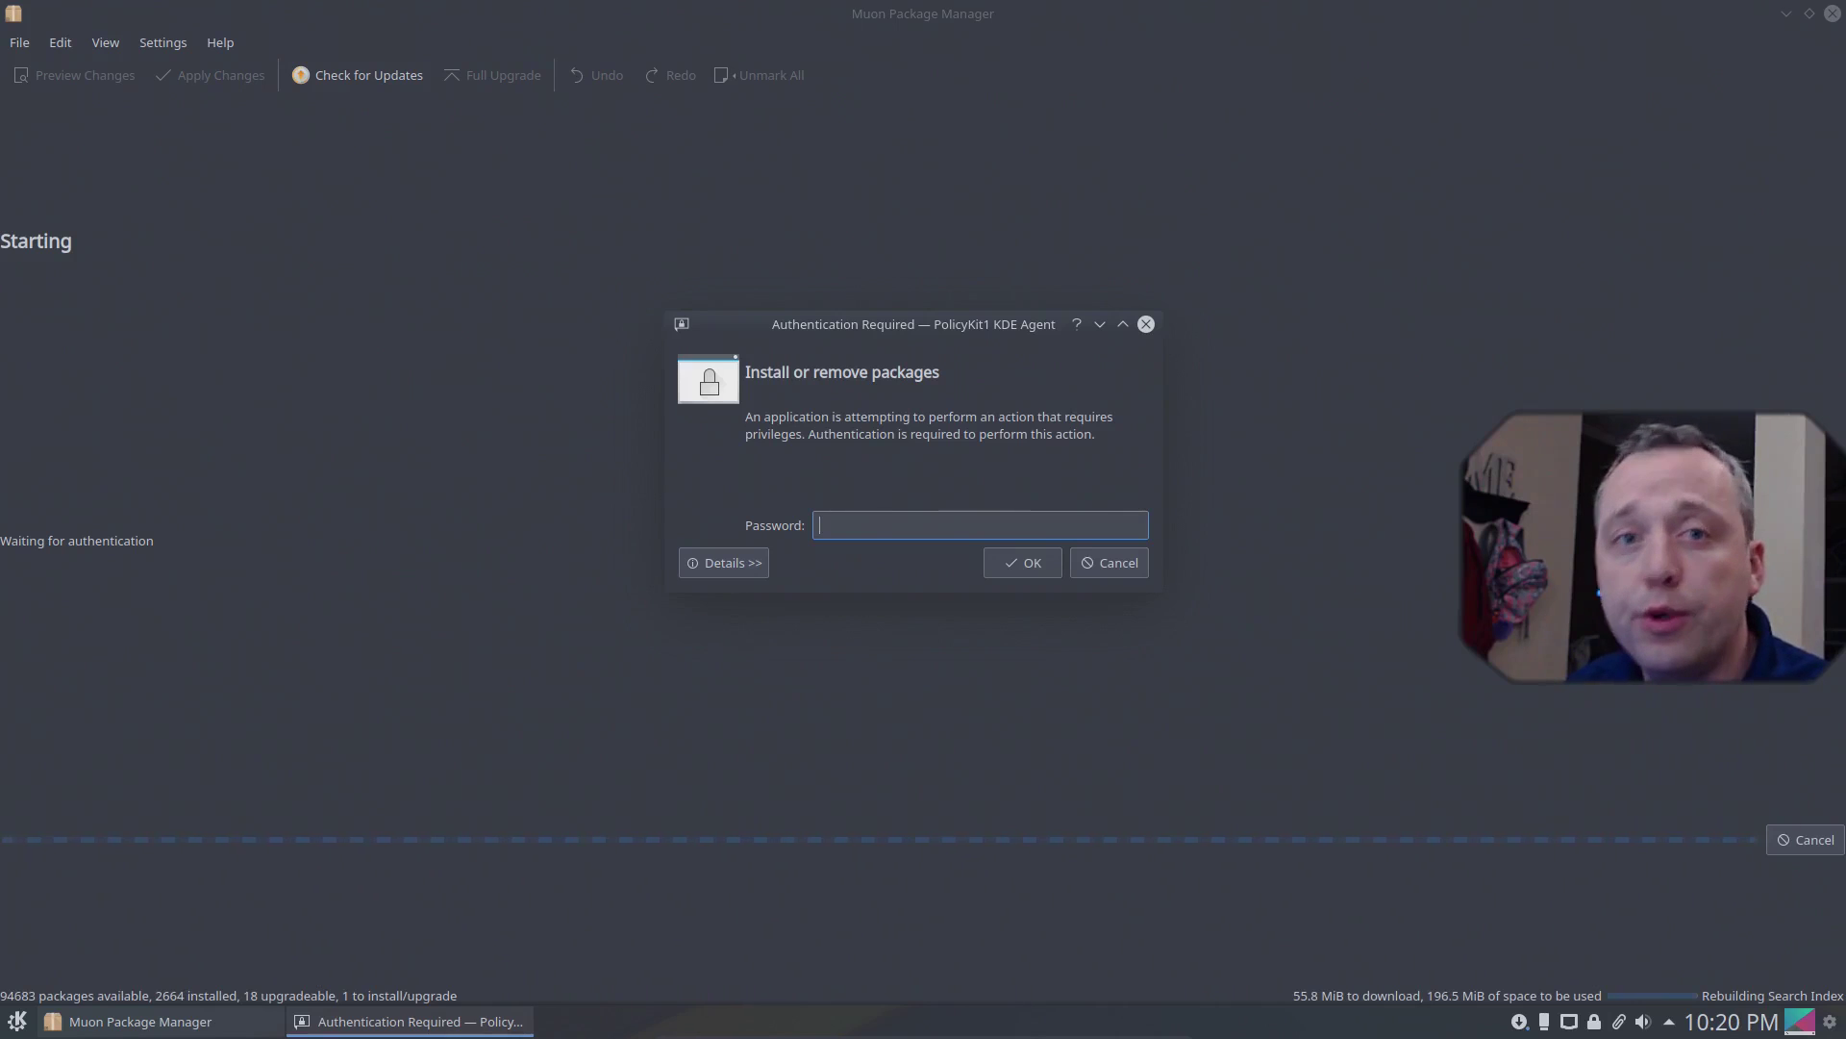
{"action": "type", "text": "********"}
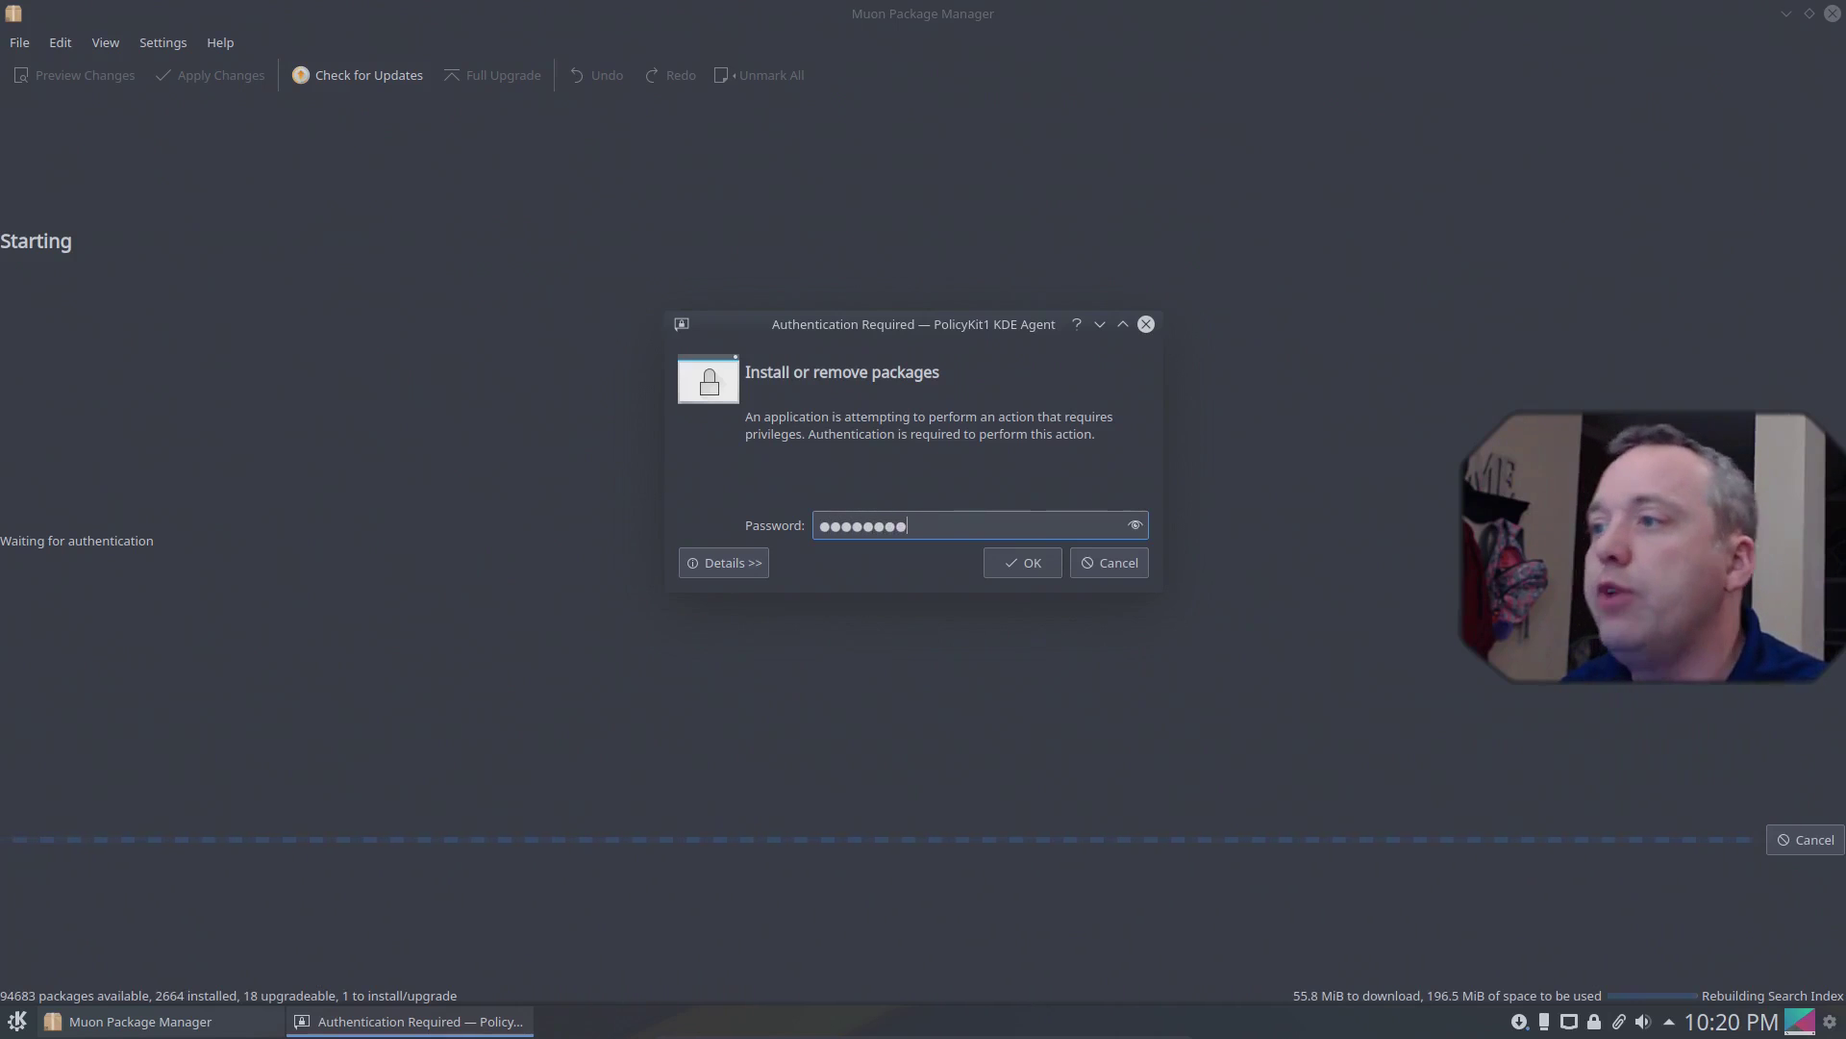
{"action": "key", "text": "Return"}
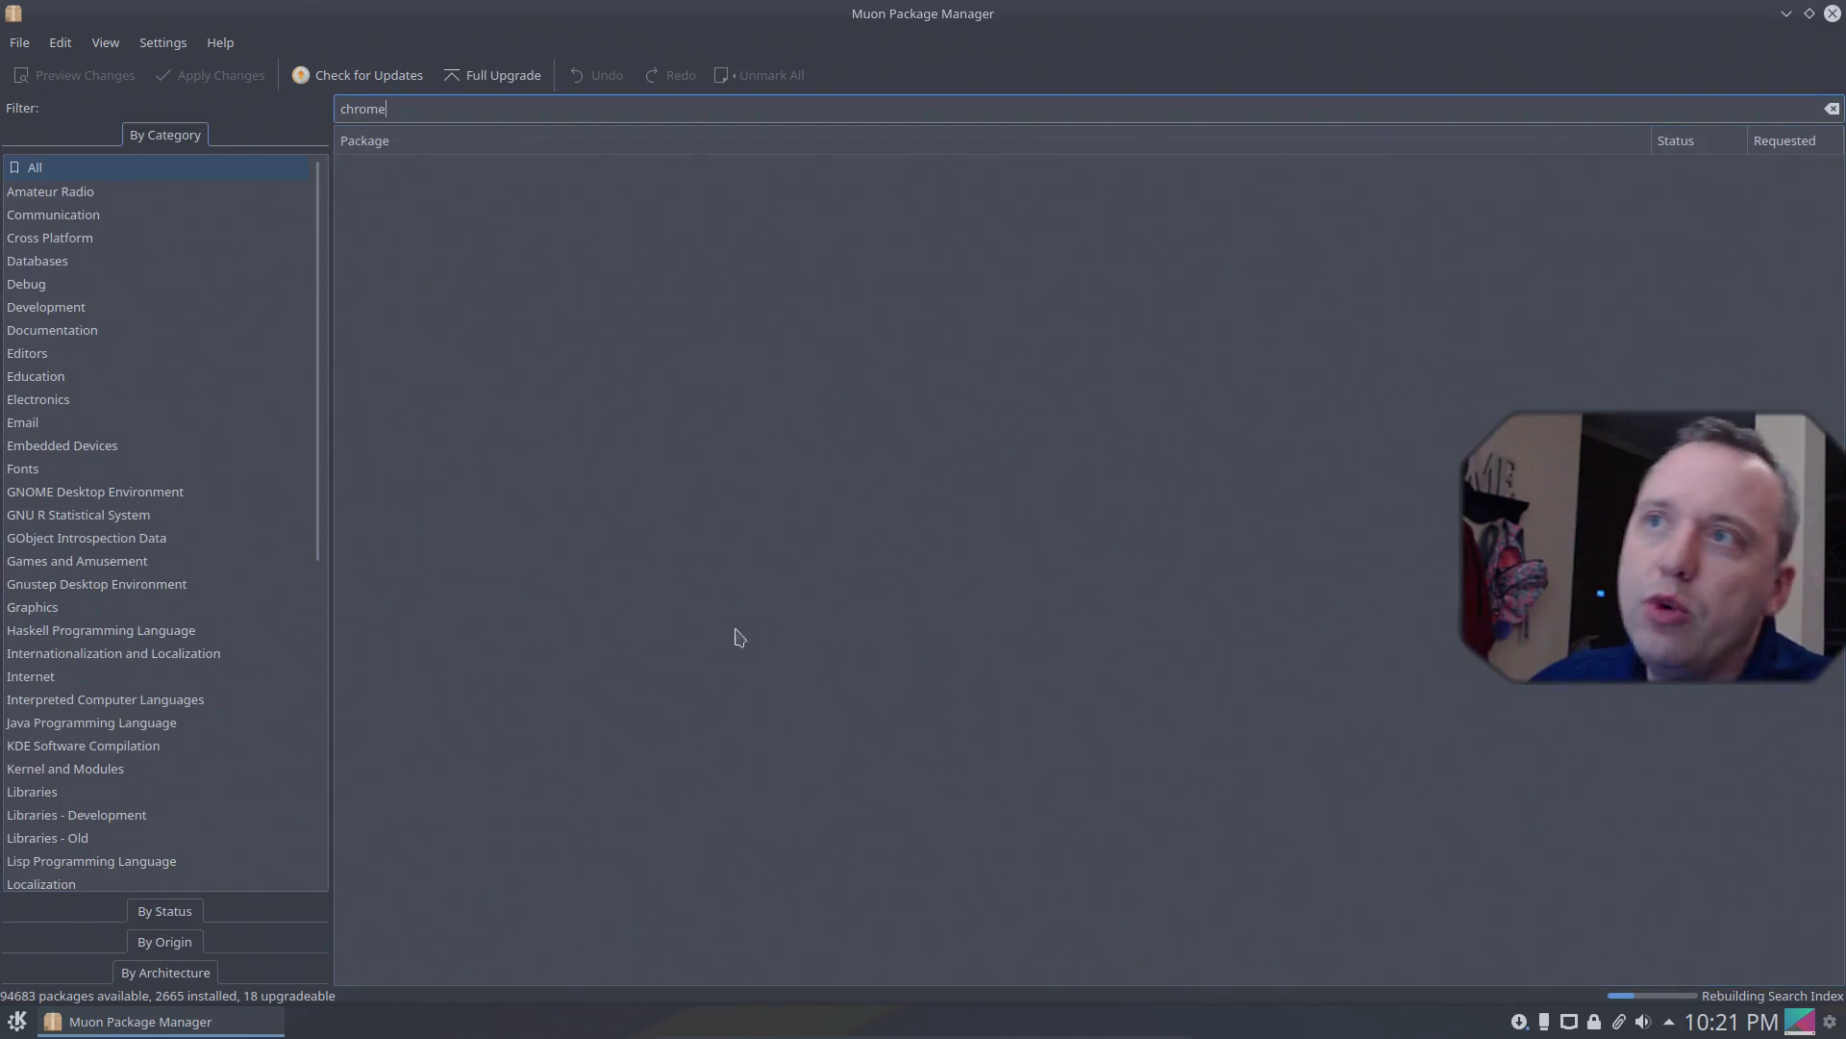
Check for updates, mark a Full Upgrade, and apply all 18 package upgrades
{"action": "left_click", "coordinate": [356, 76]}
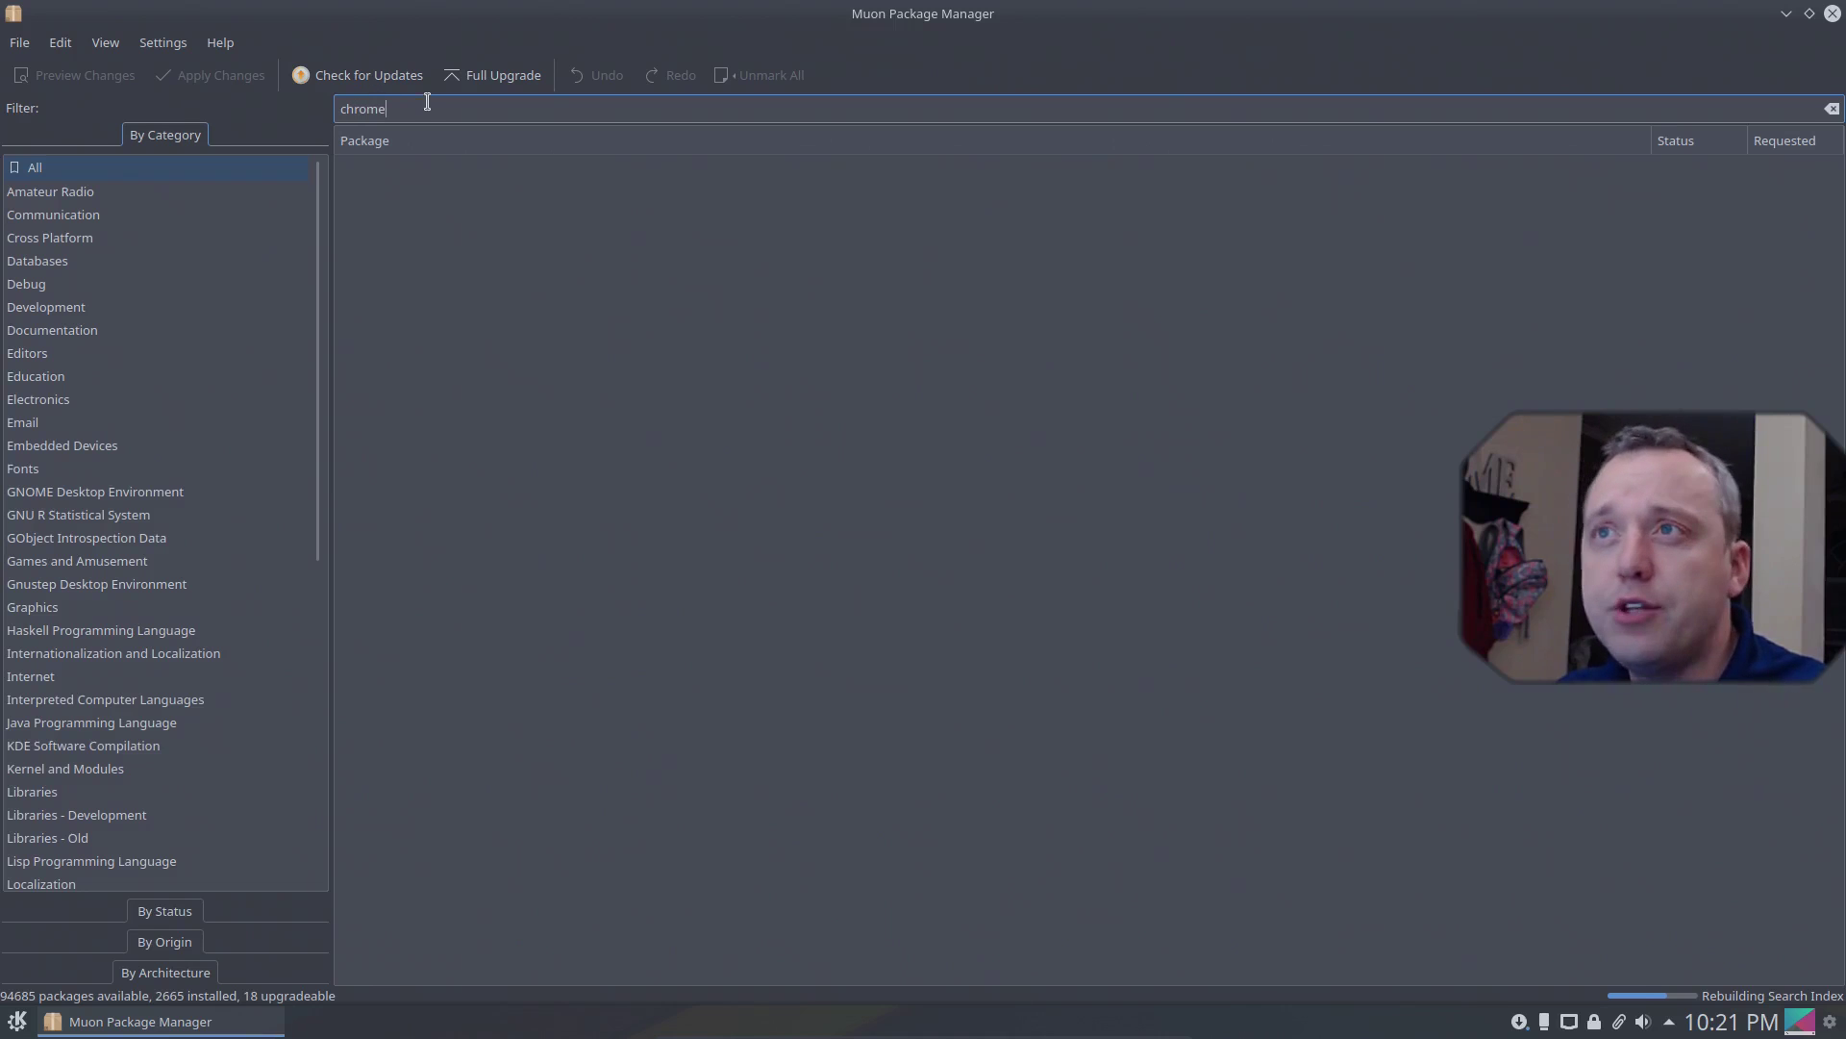
{"action": "left_click", "coordinate": [515, 77]}
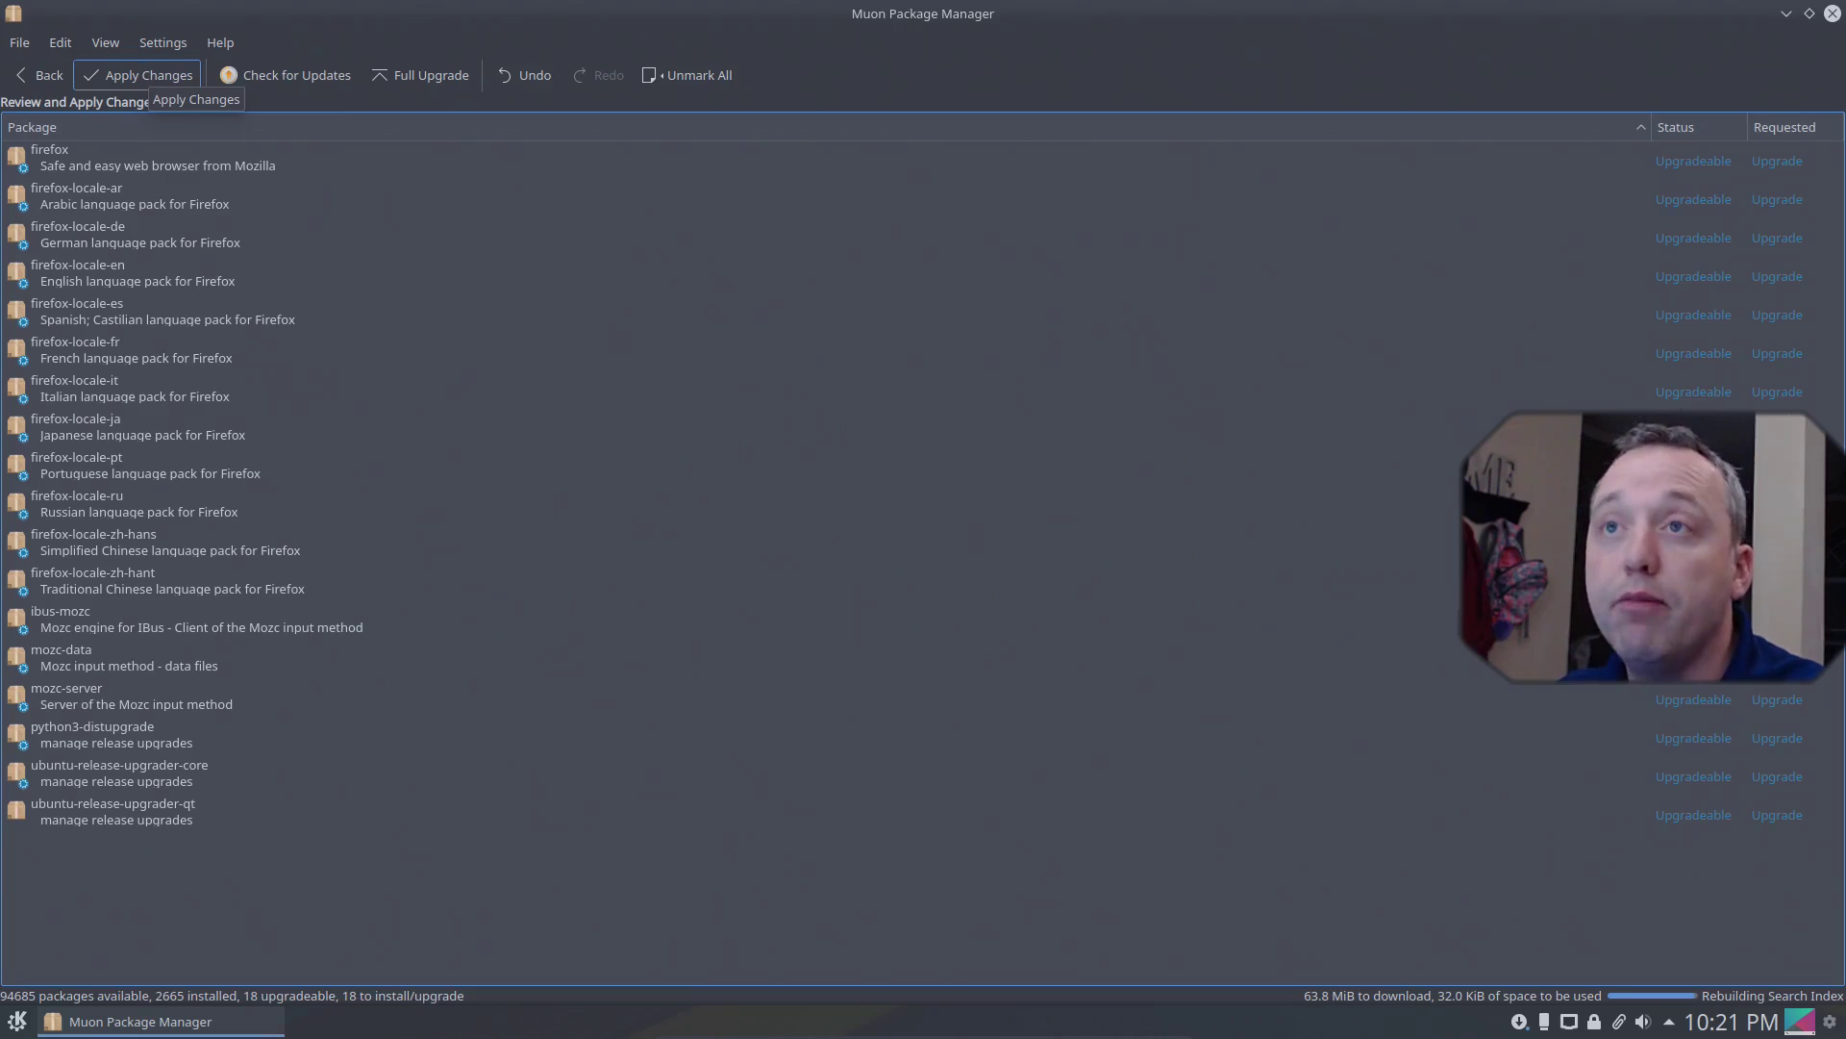
{"action": "left_click", "coordinate": [146, 77]}
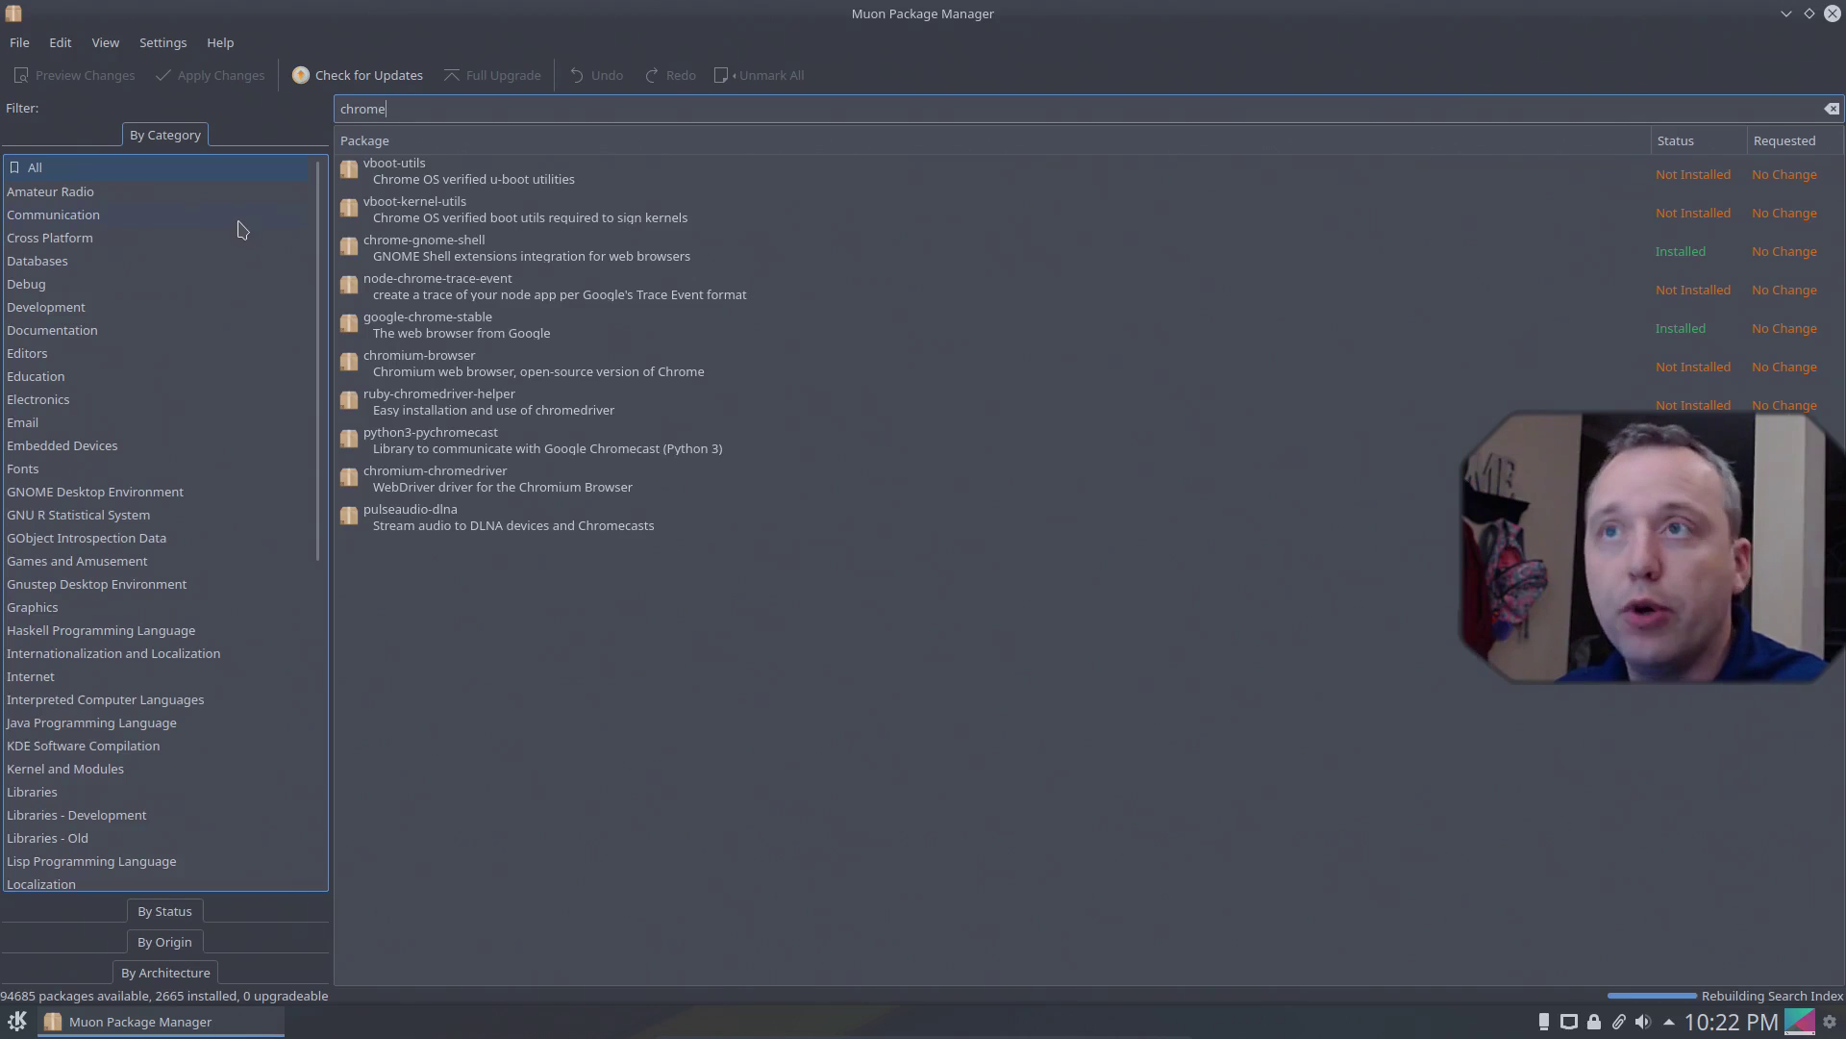
Replace the search term with 'steam' and view the steam-installer package details
{"action": "double_click", "coordinate": [343, 105]}
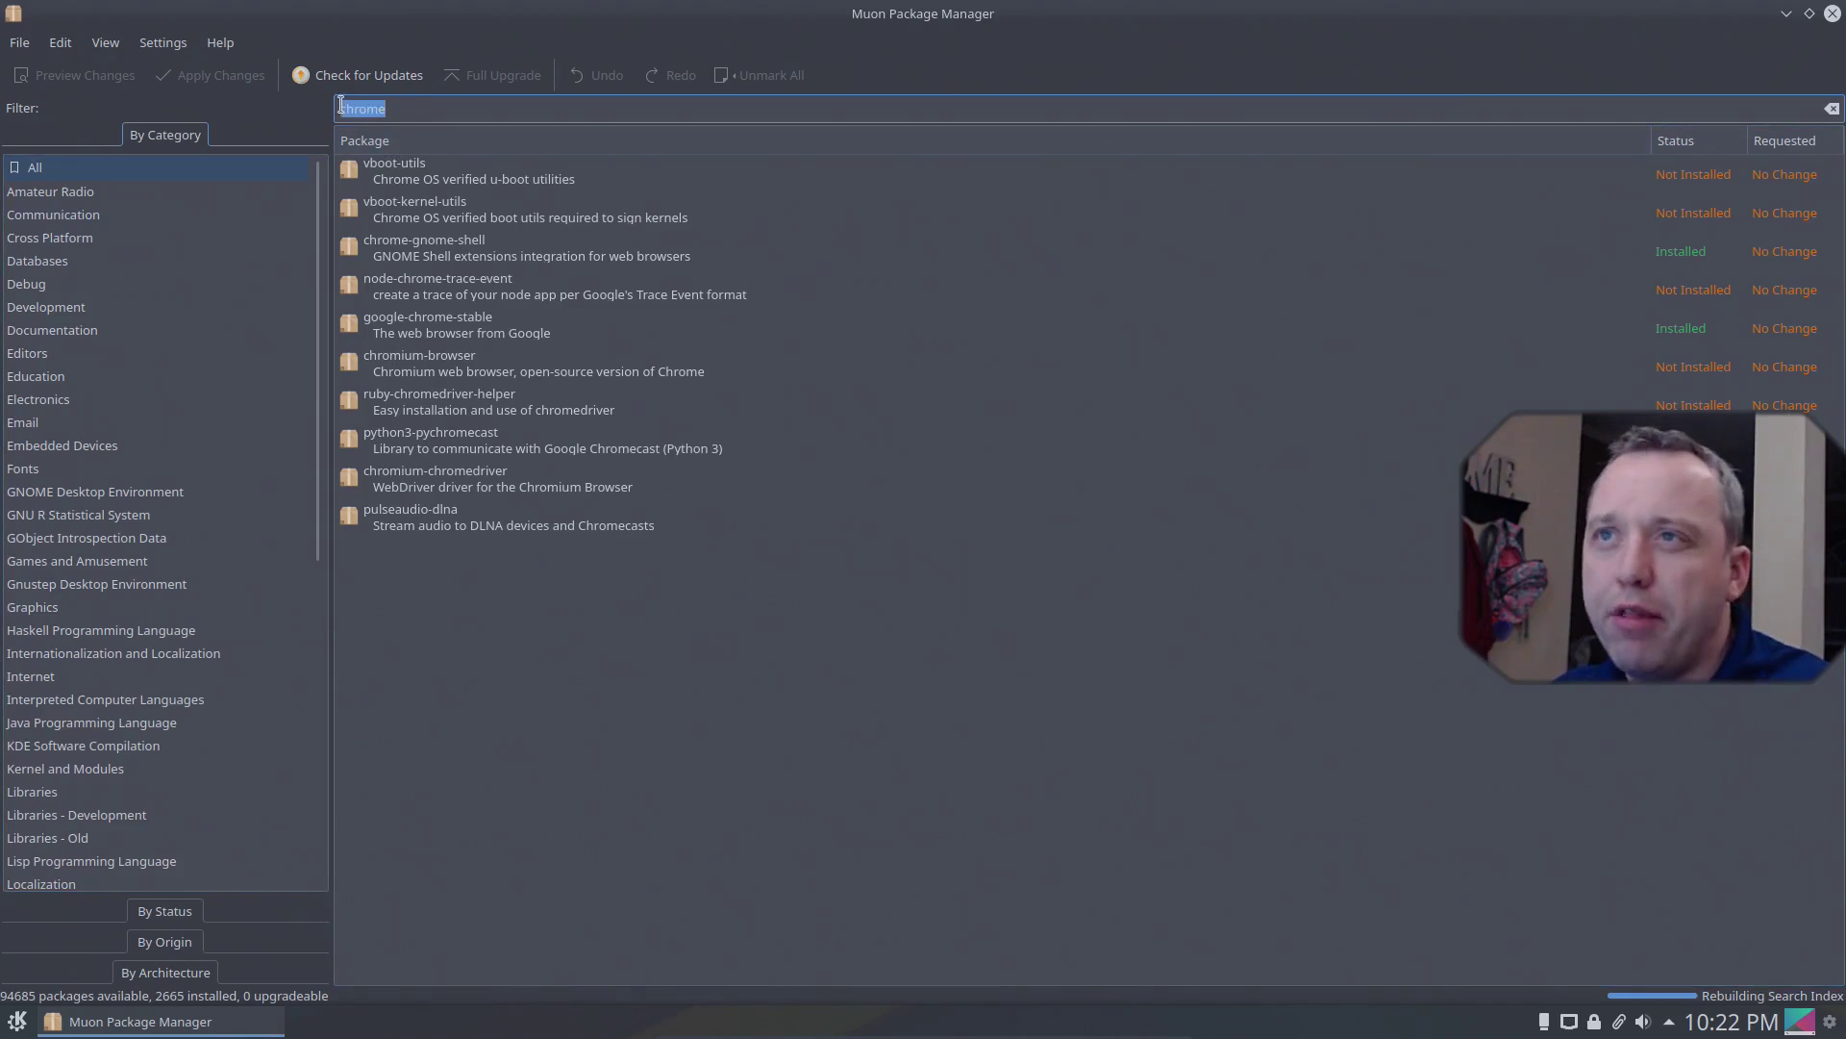
{"action": "type", "text": "steam"}
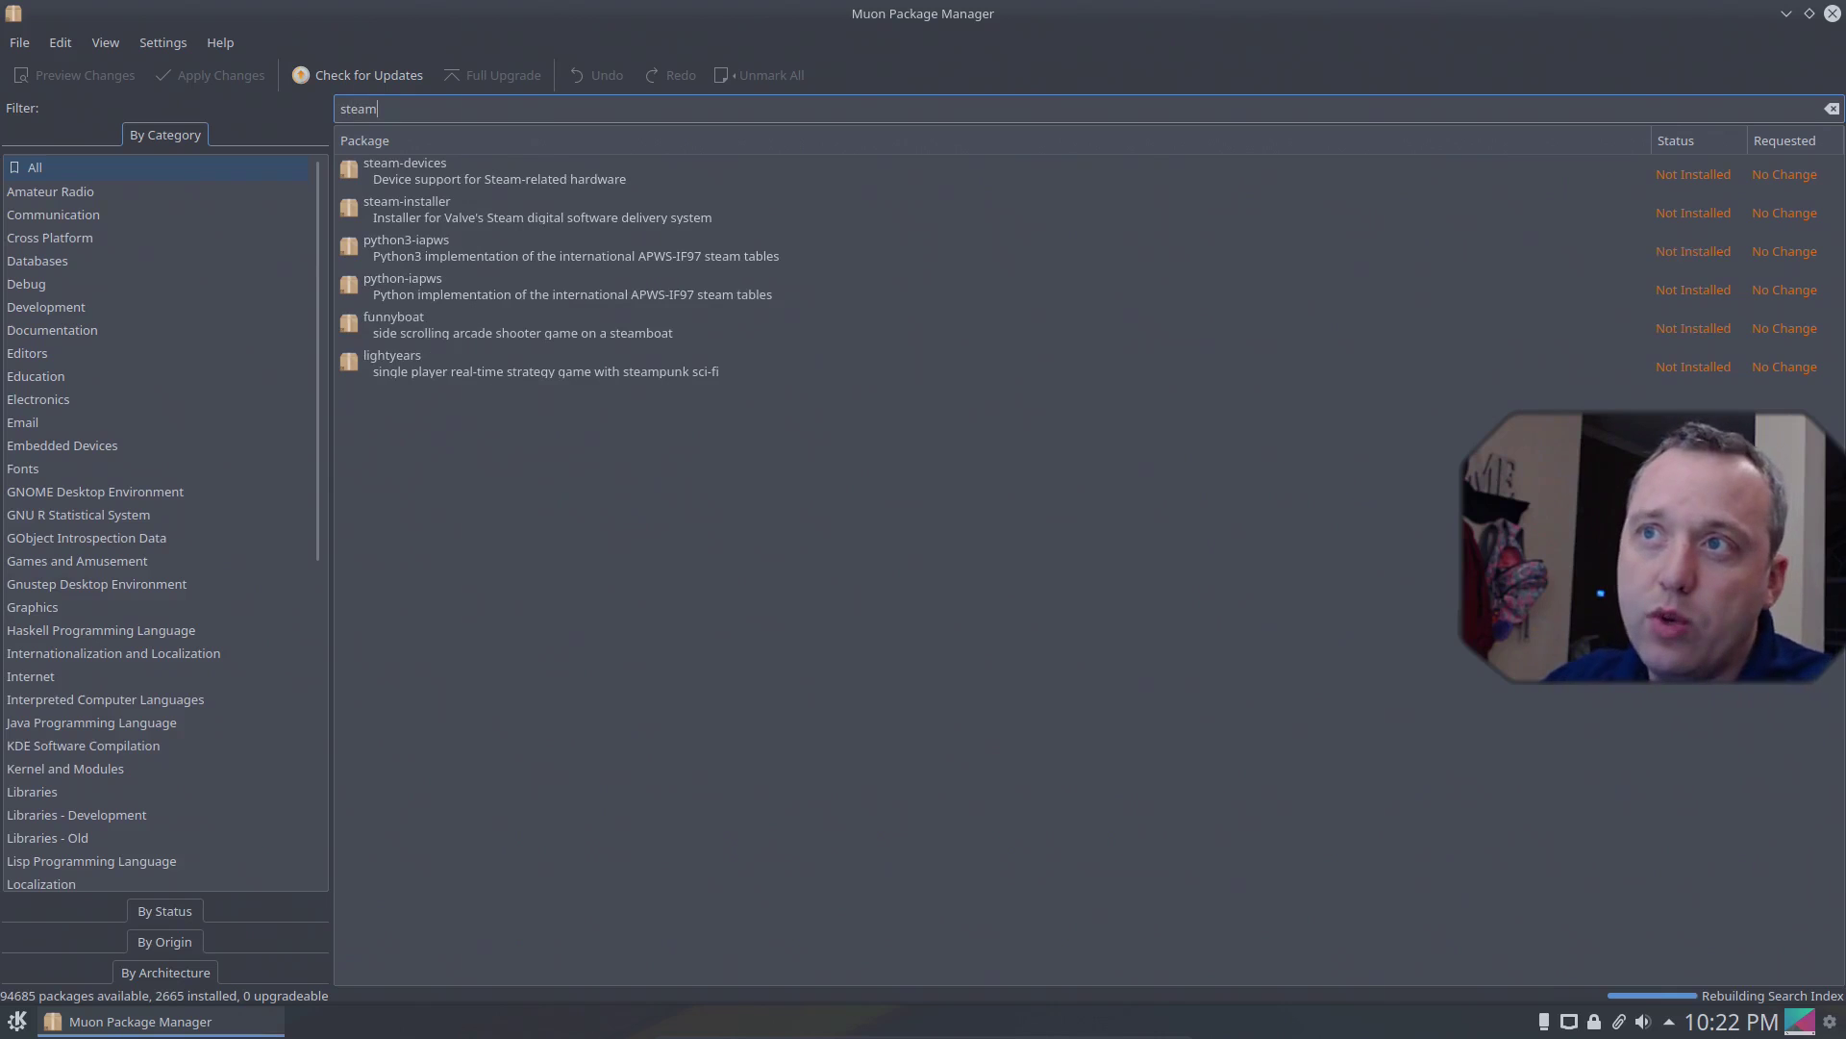
{"action": "left_click", "coordinate": [450, 225]}
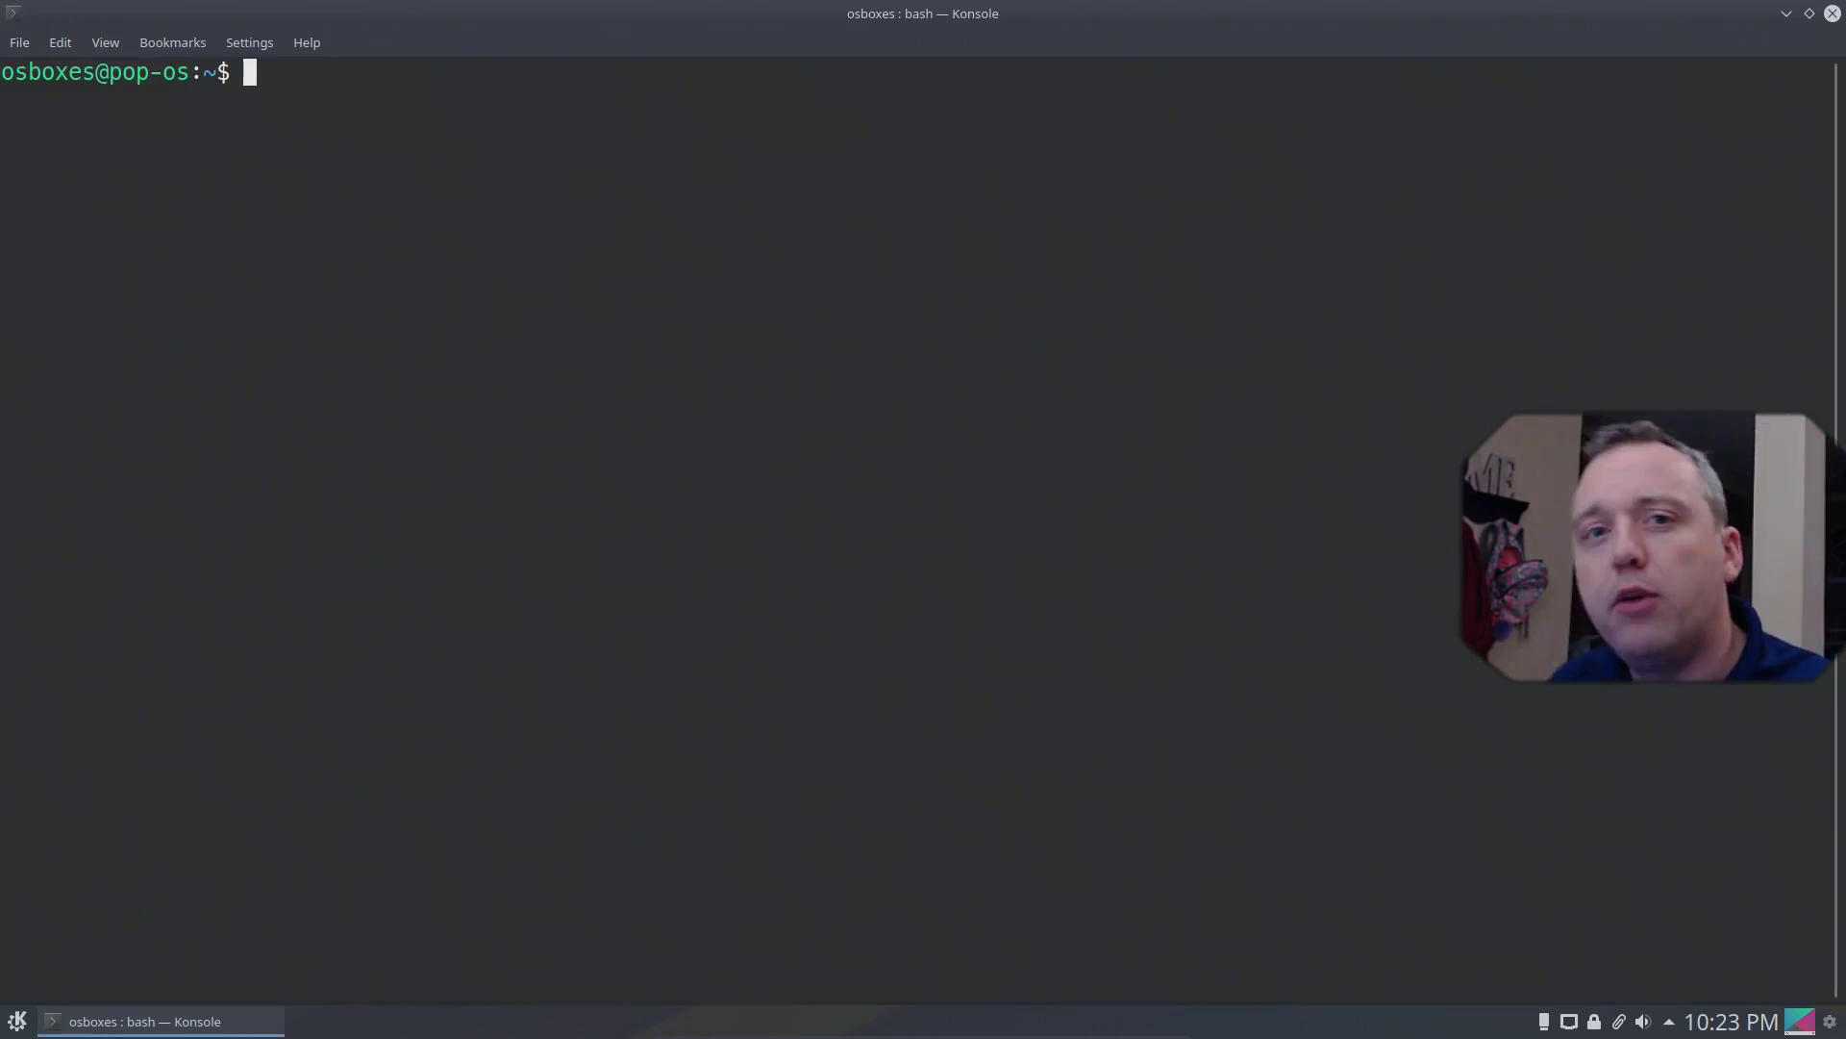
Run 'sudo apt install steam-installer' with the sudo password, reaching the 56-package confirmation
{"action": "type", "text": "sudo "}
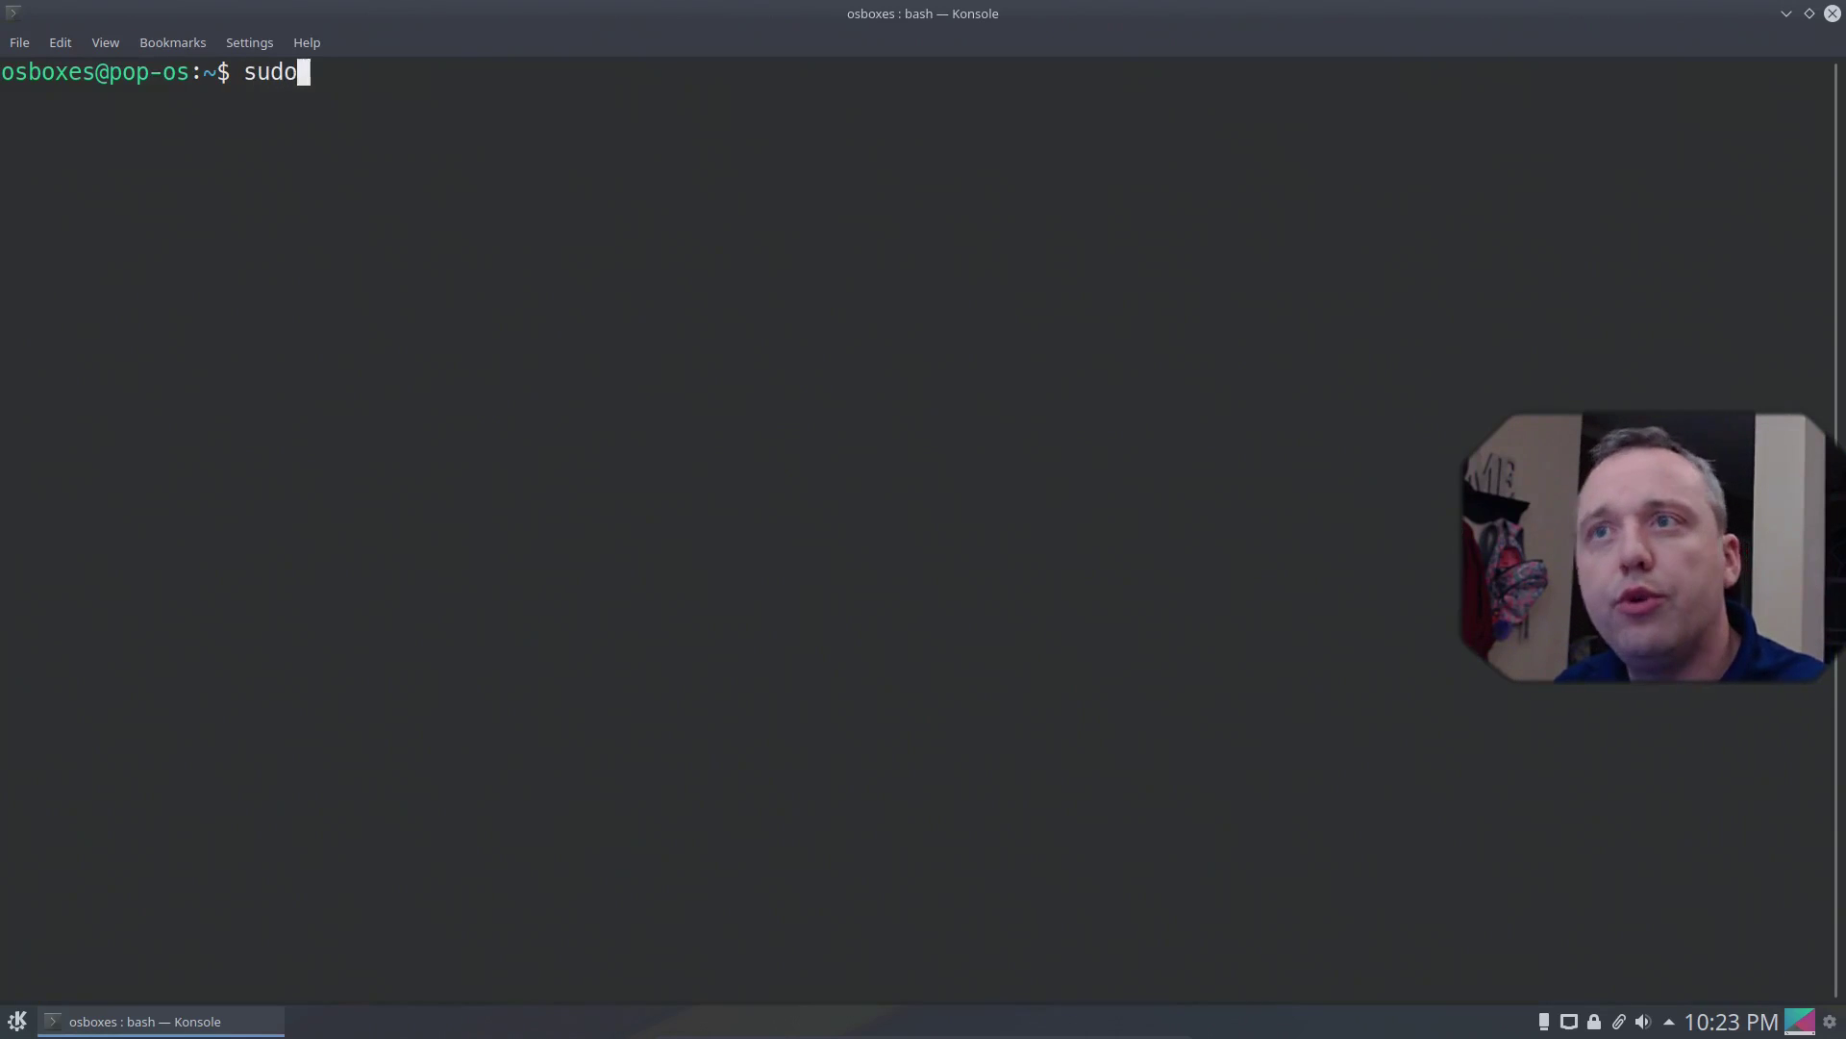
{"action": "type", "text": "apt"}
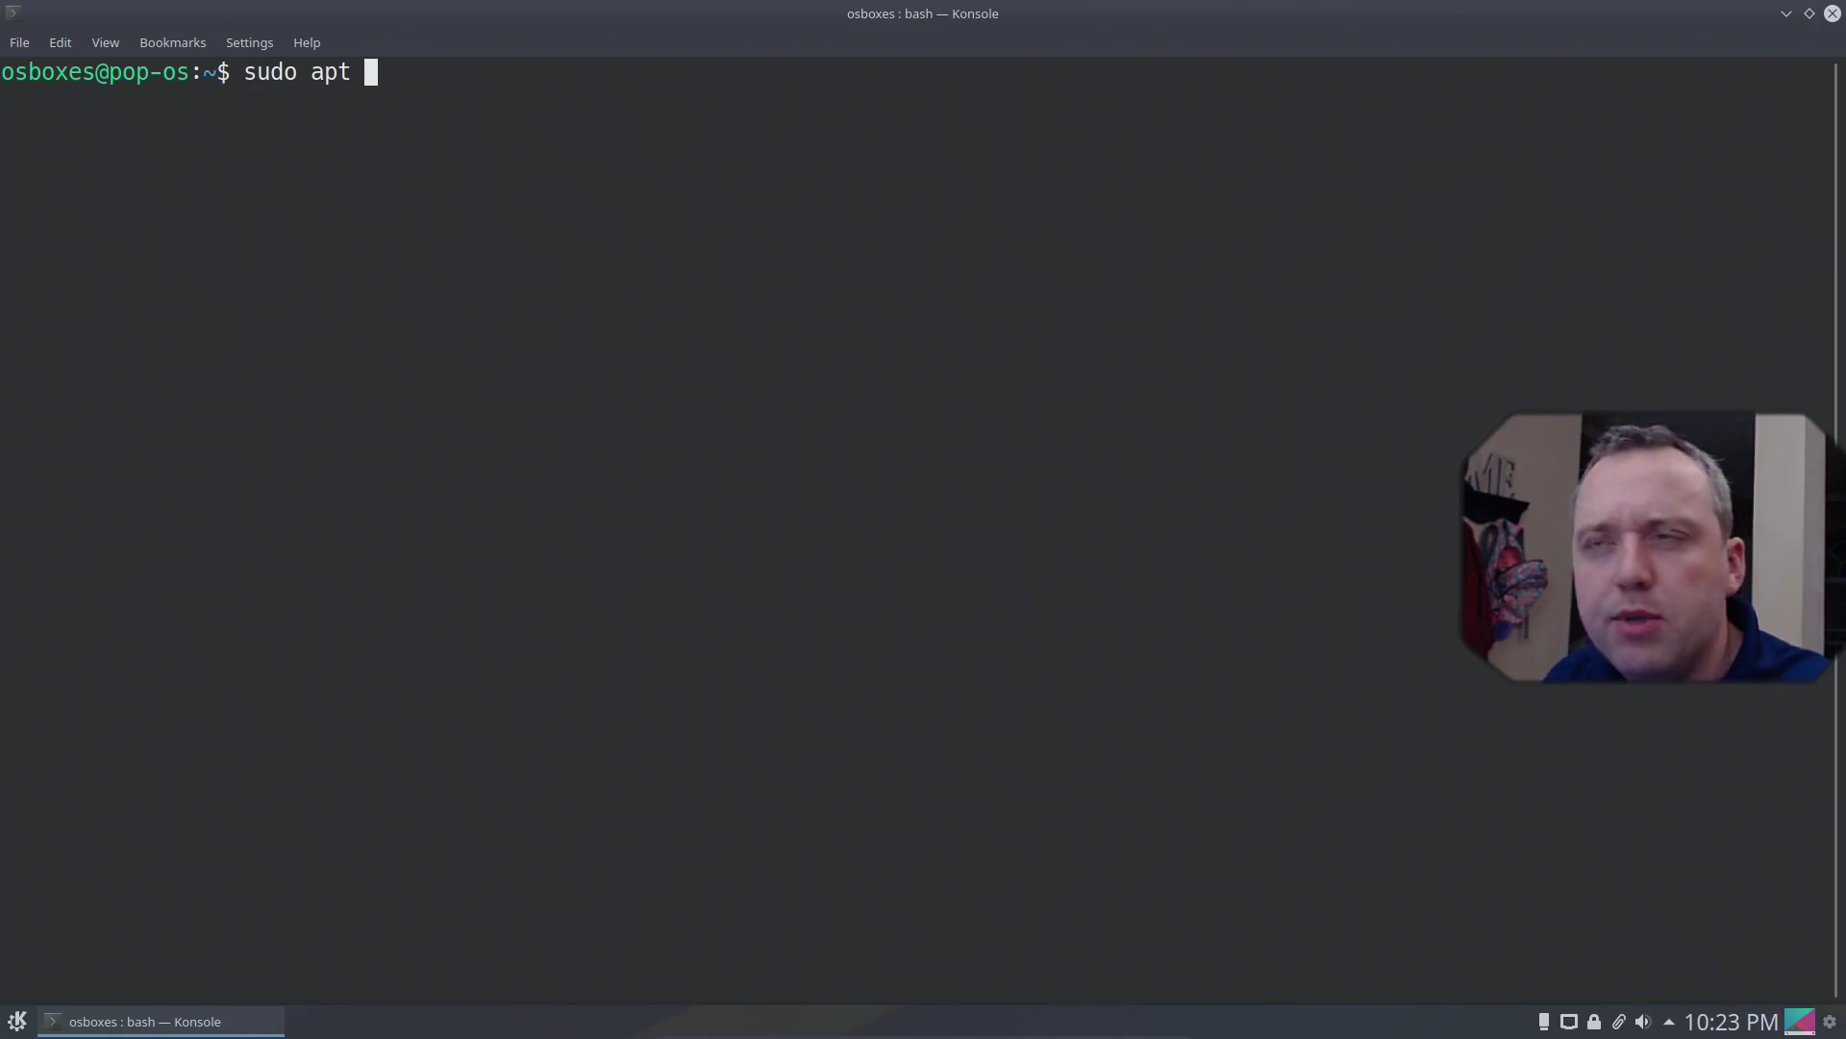
{"action": "type", "text": "install "}
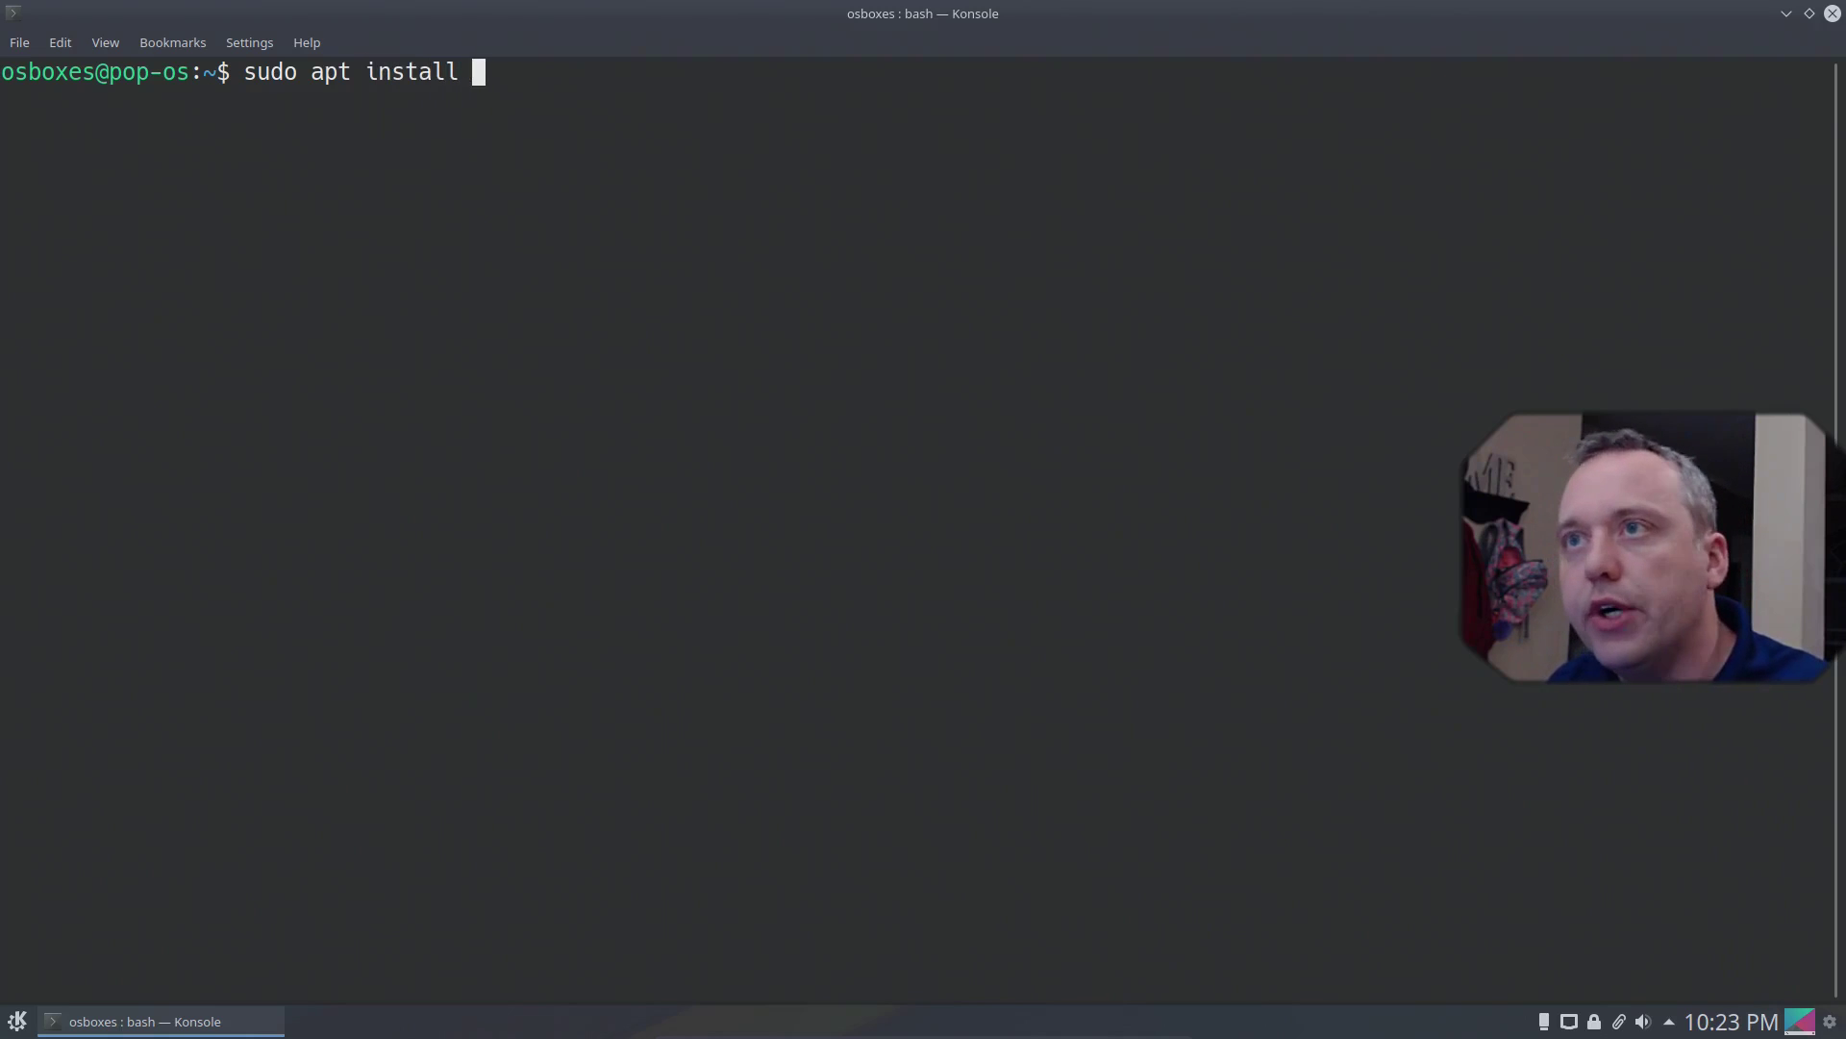
{"action": "type", "text": "steam-installer"}
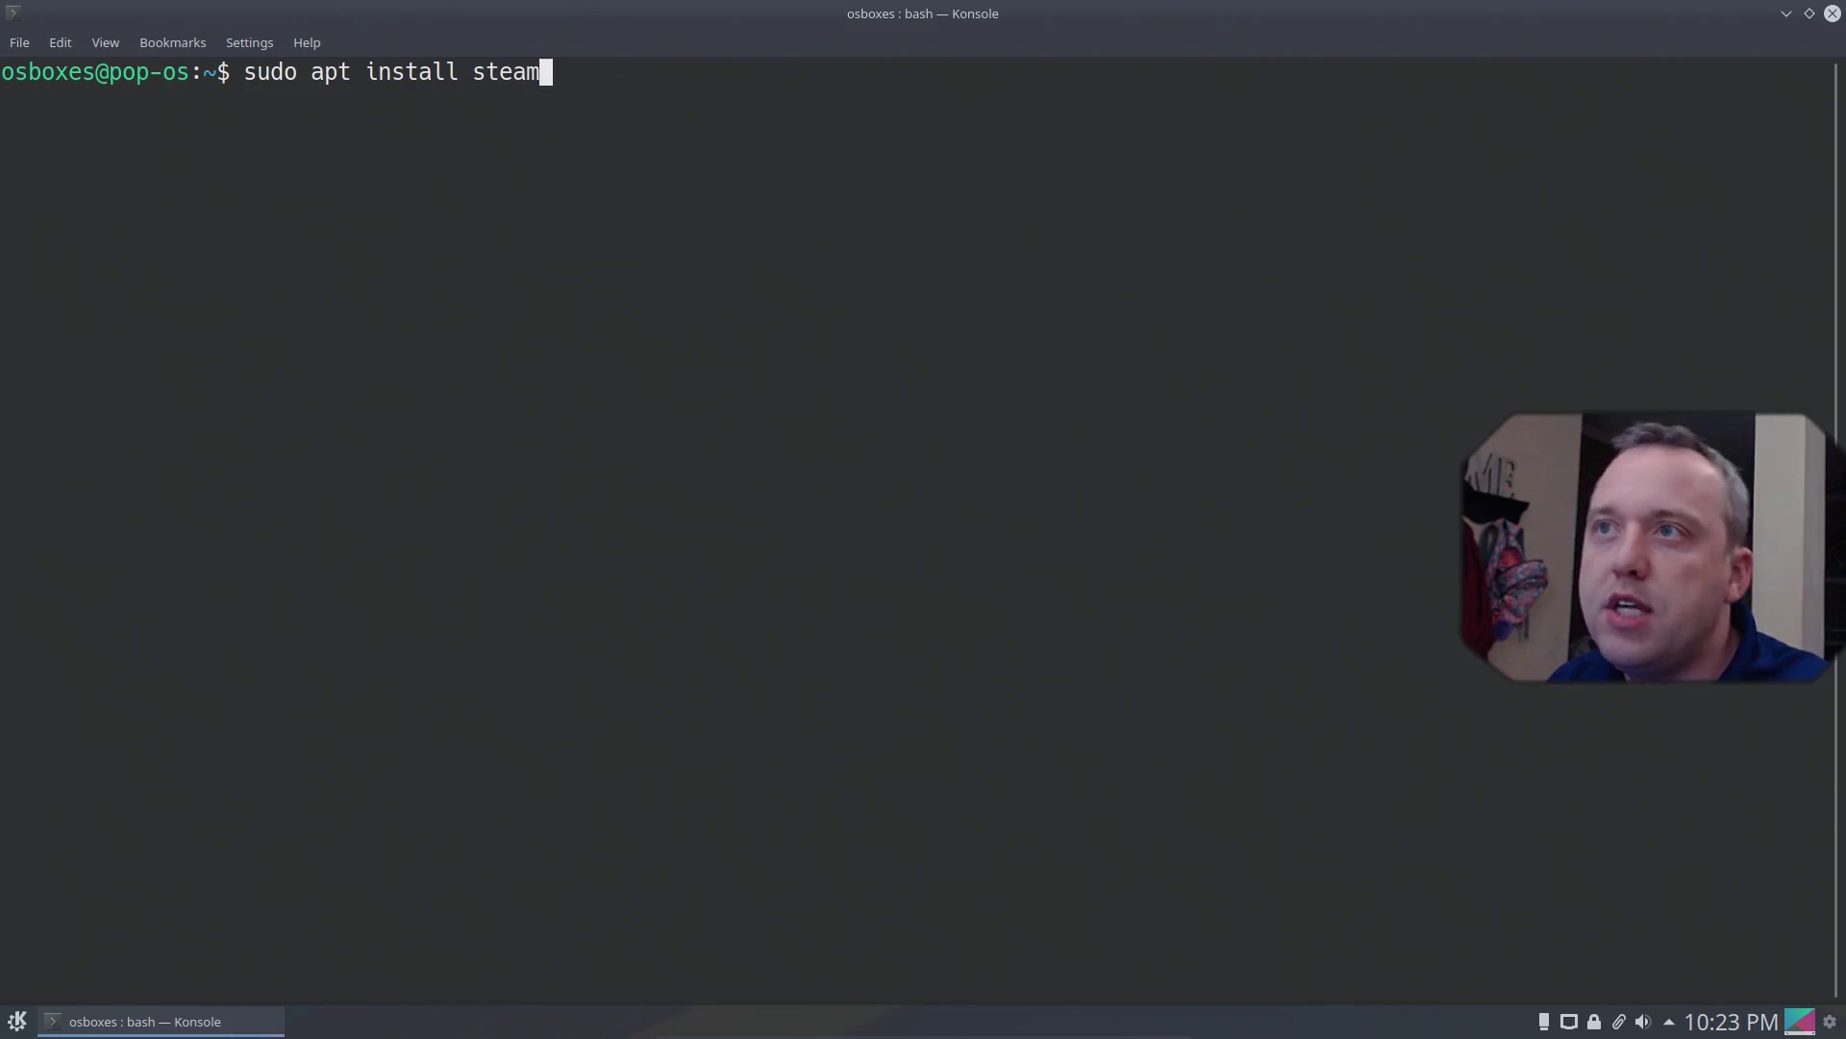
{"action": "key", "text": "Return"}
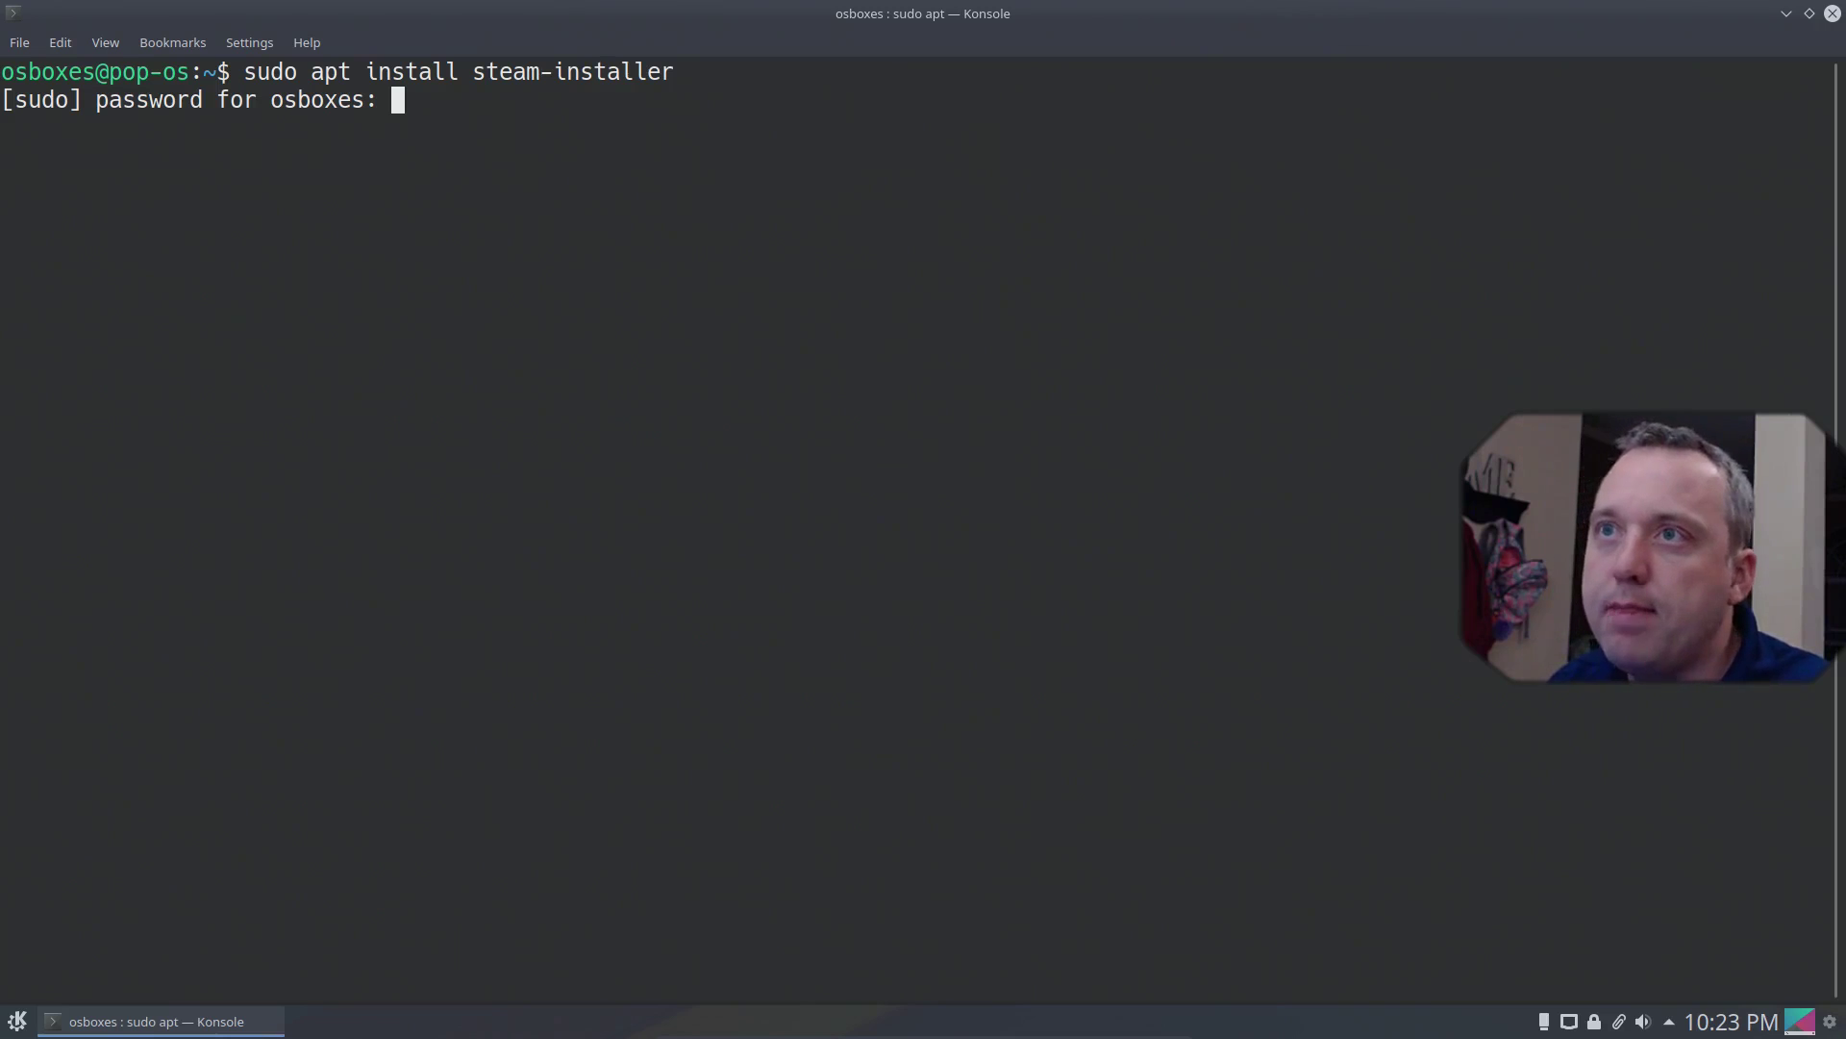
{"action": "key", "text": "Return"}
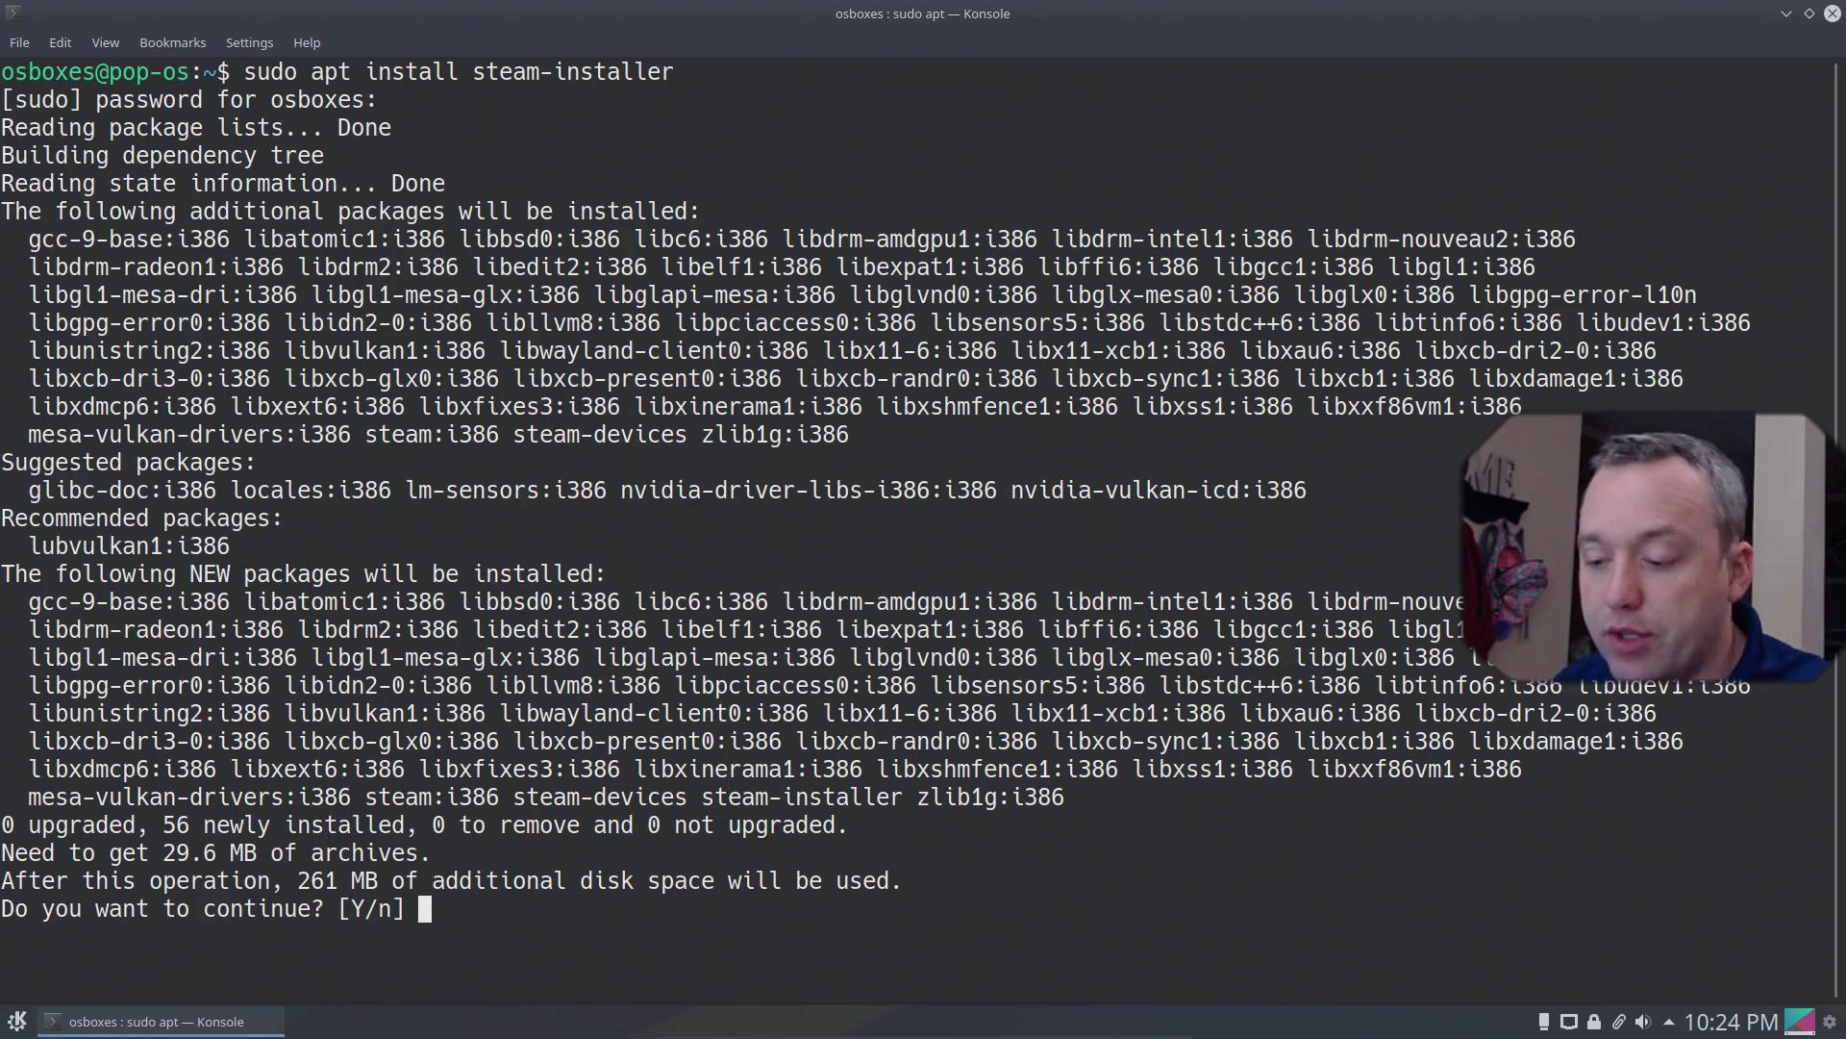
Answer Y so steam-installer and steam:i386 finish installing
{"action": "type", "text": "Y"}
{"action": "key", "text": "Return"}
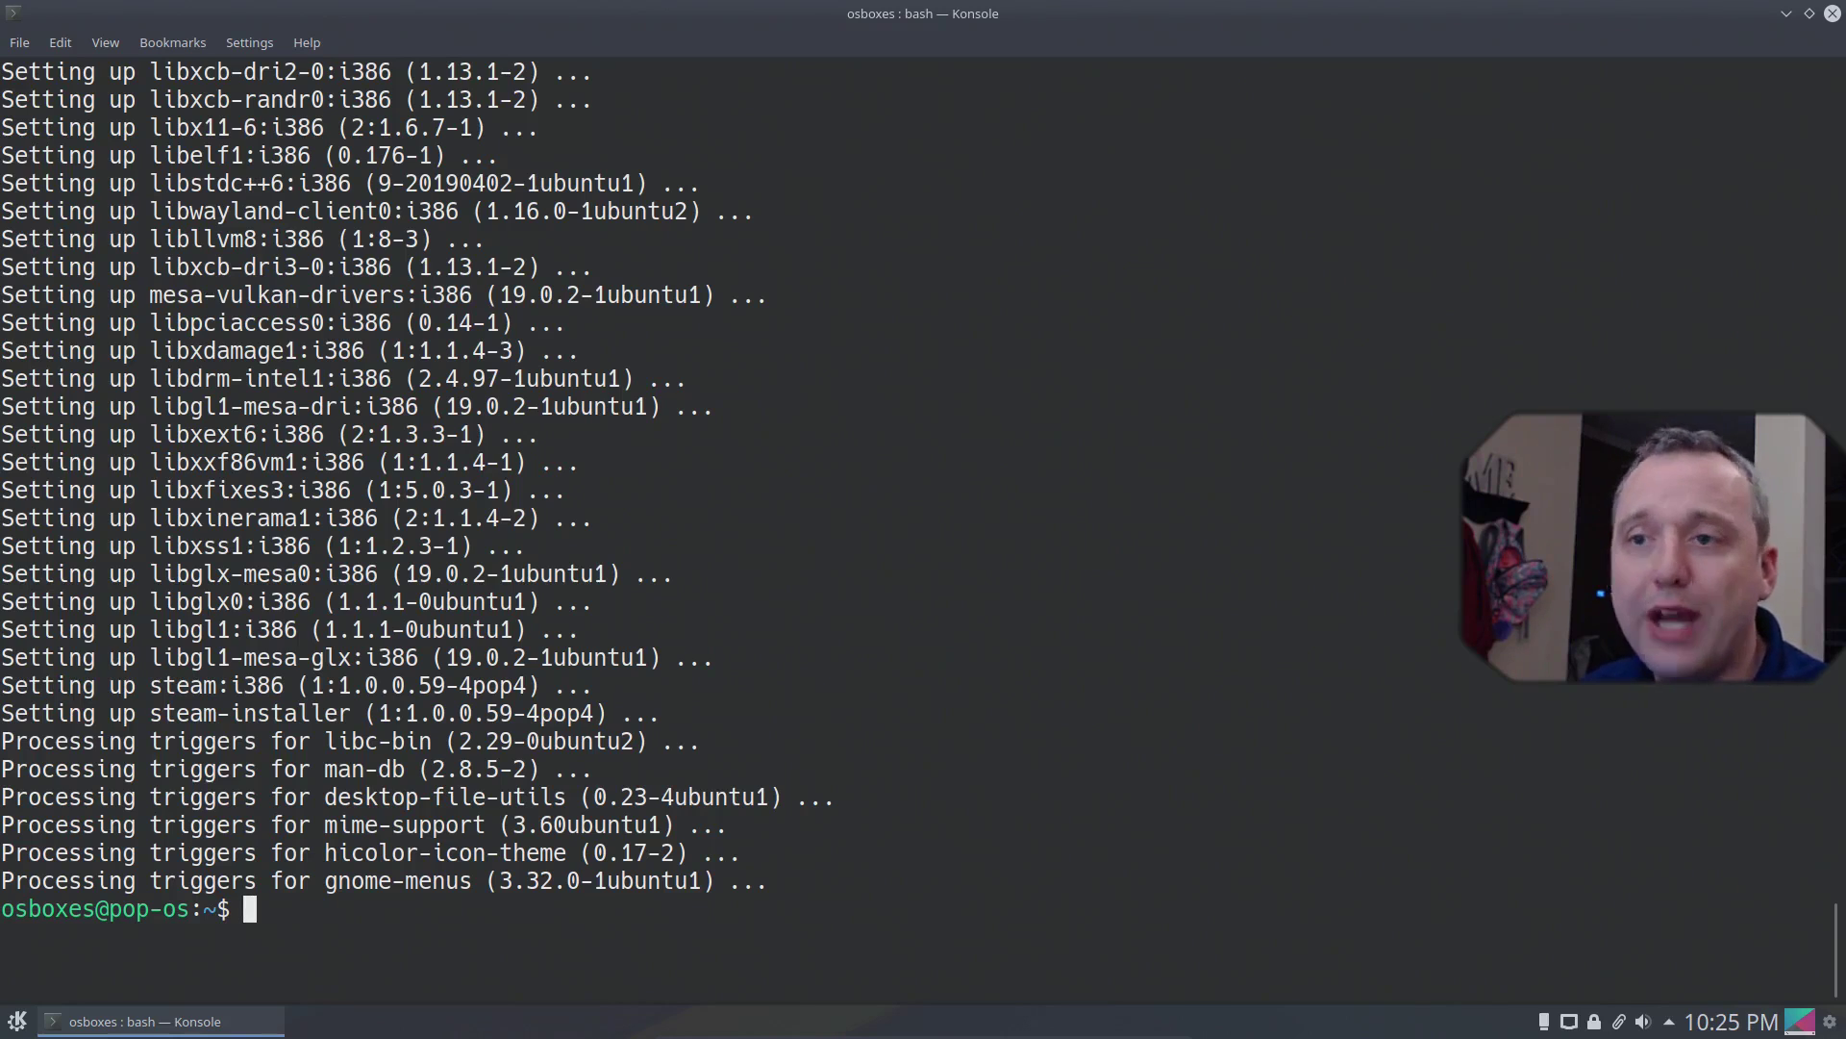
{"action": "left_click", "coordinate": [18, 1020]}
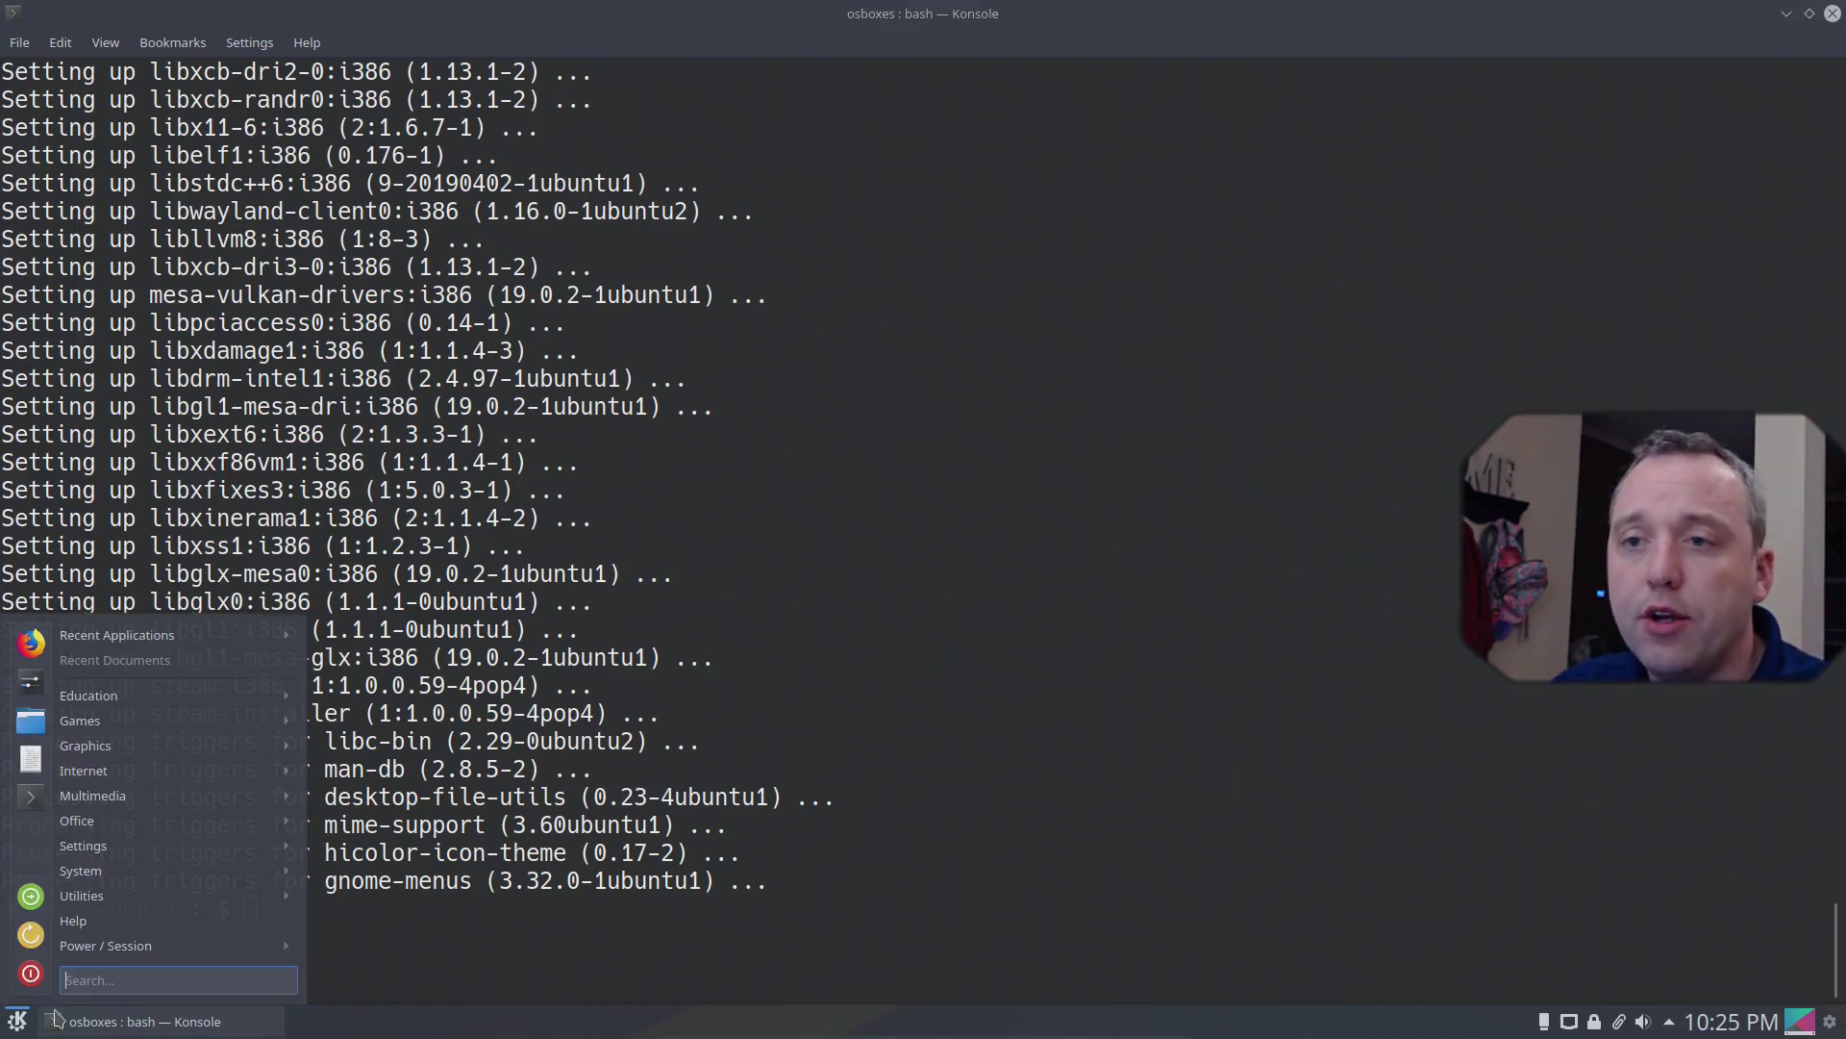
Launch Firefox and save the Steam installer steam_latest.deb to Downloads
{"action": "left_click", "coordinate": [31, 642]}
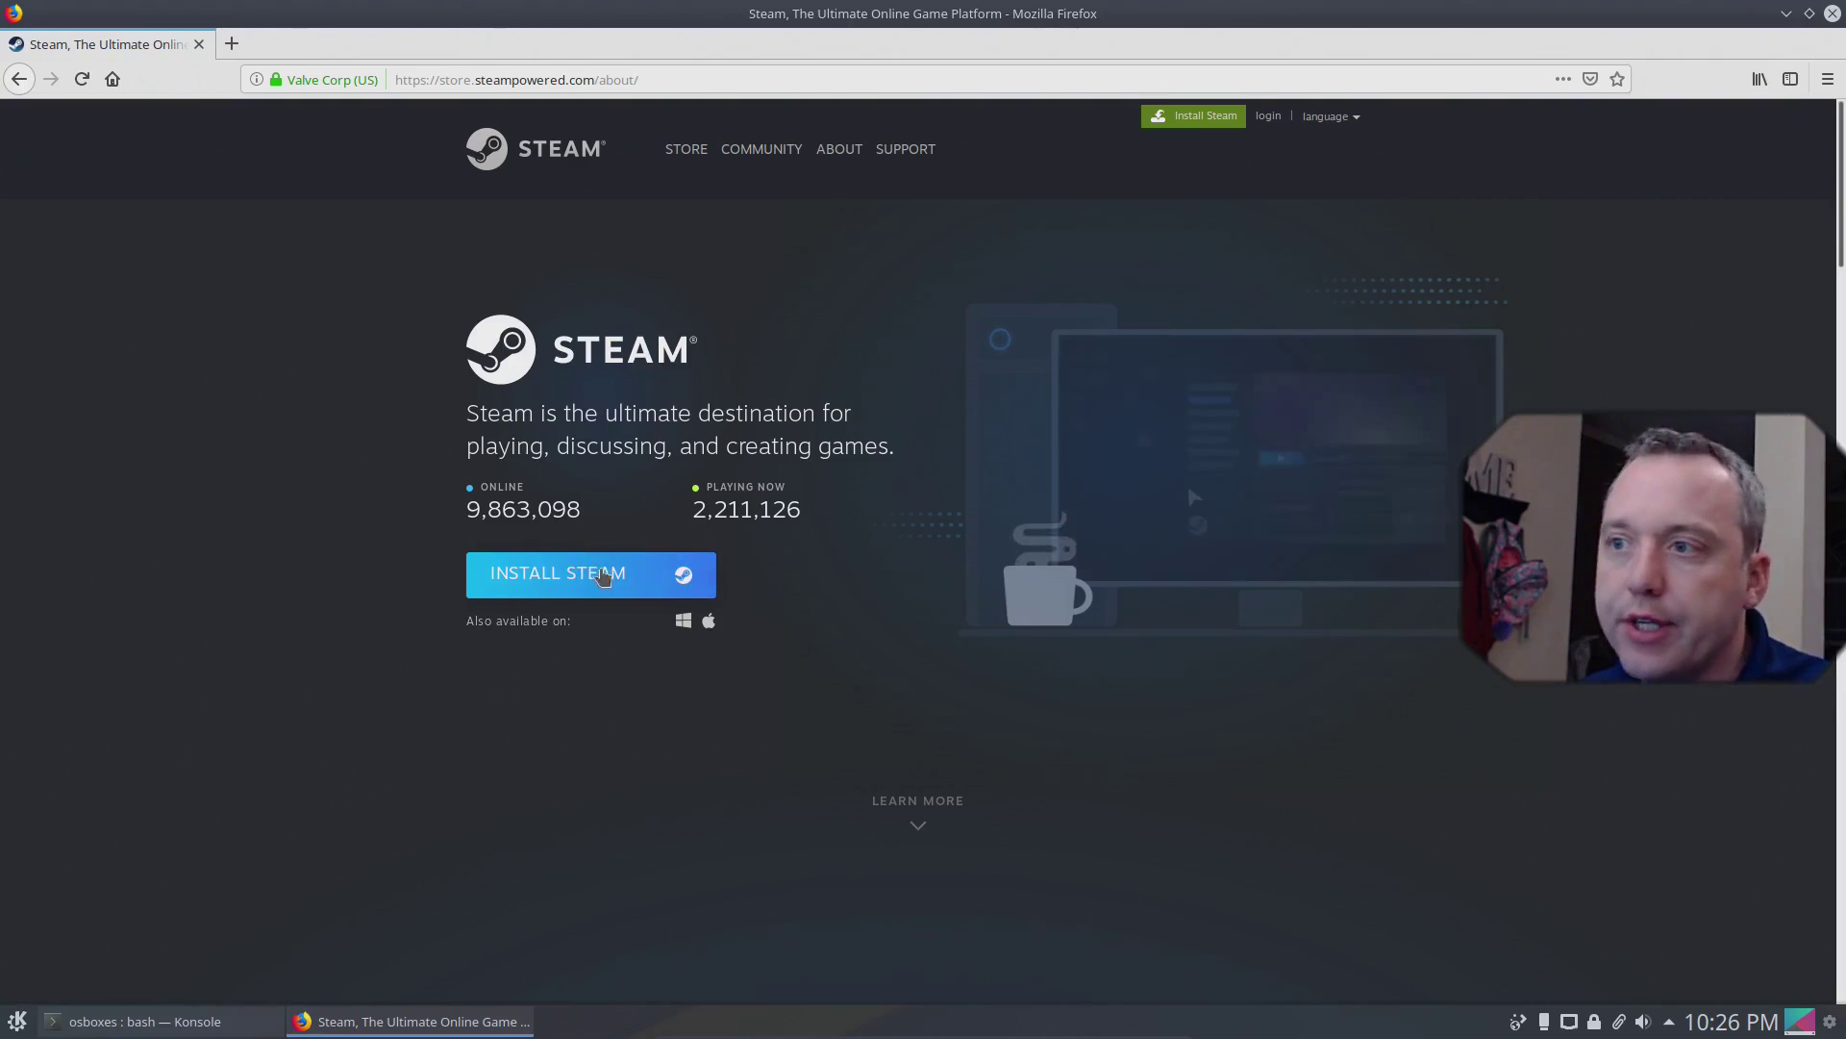
{"action": "left_click", "coordinate": [554, 582]}
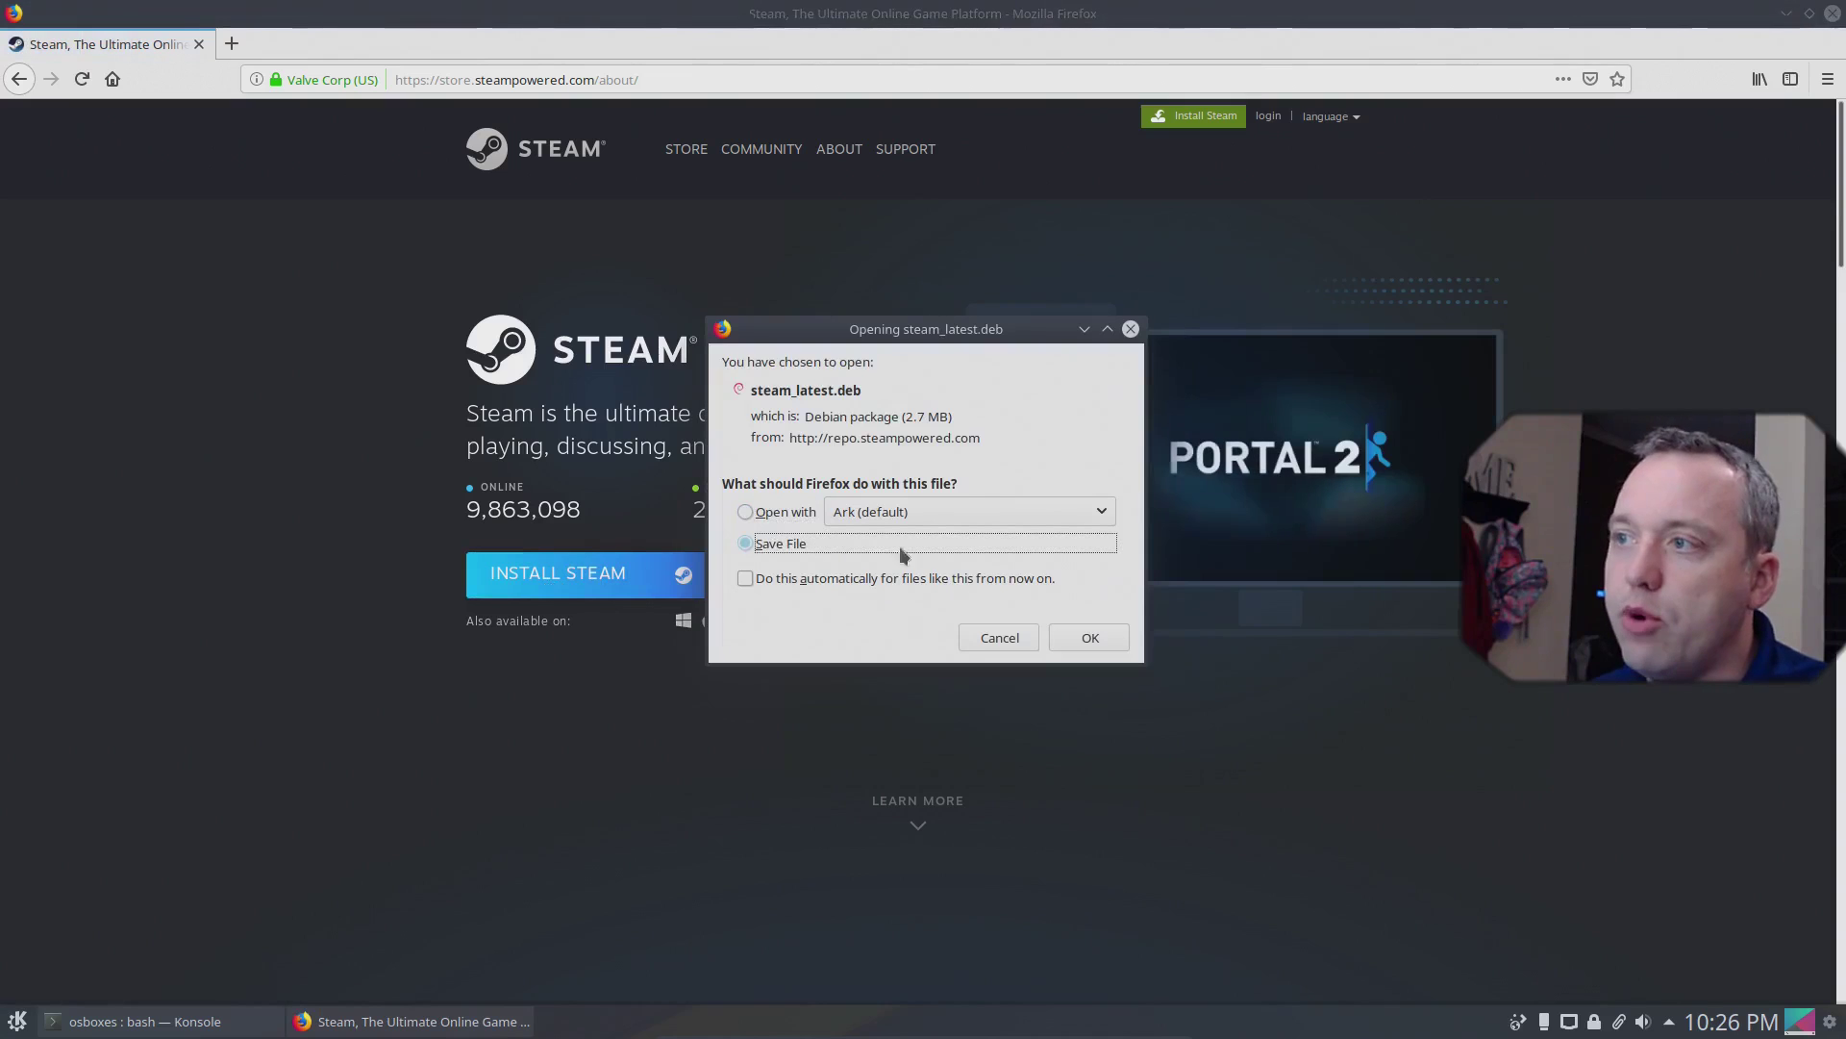
{"action": "left_click", "coordinate": [1097, 635]}
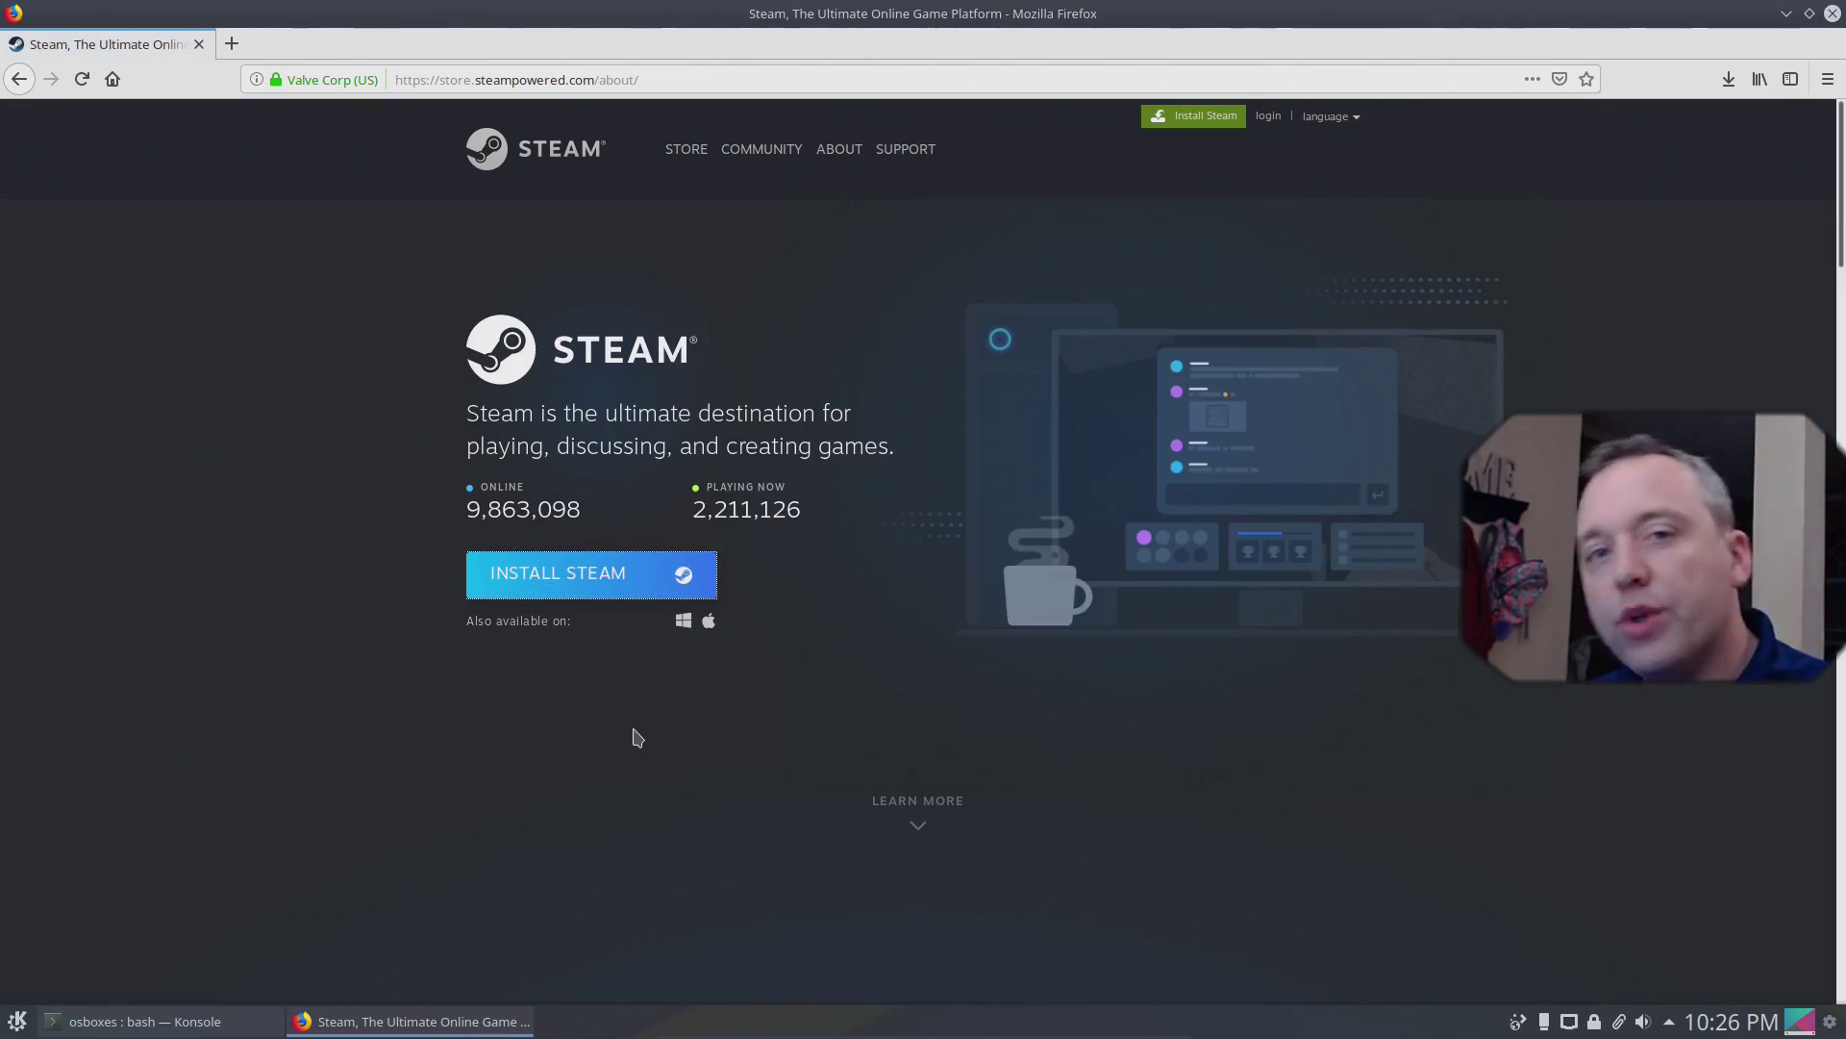
{"action": "mouse_move", "coordinate": [77, 1029]}
{"action": "left_click", "coordinate": [17, 1021]}
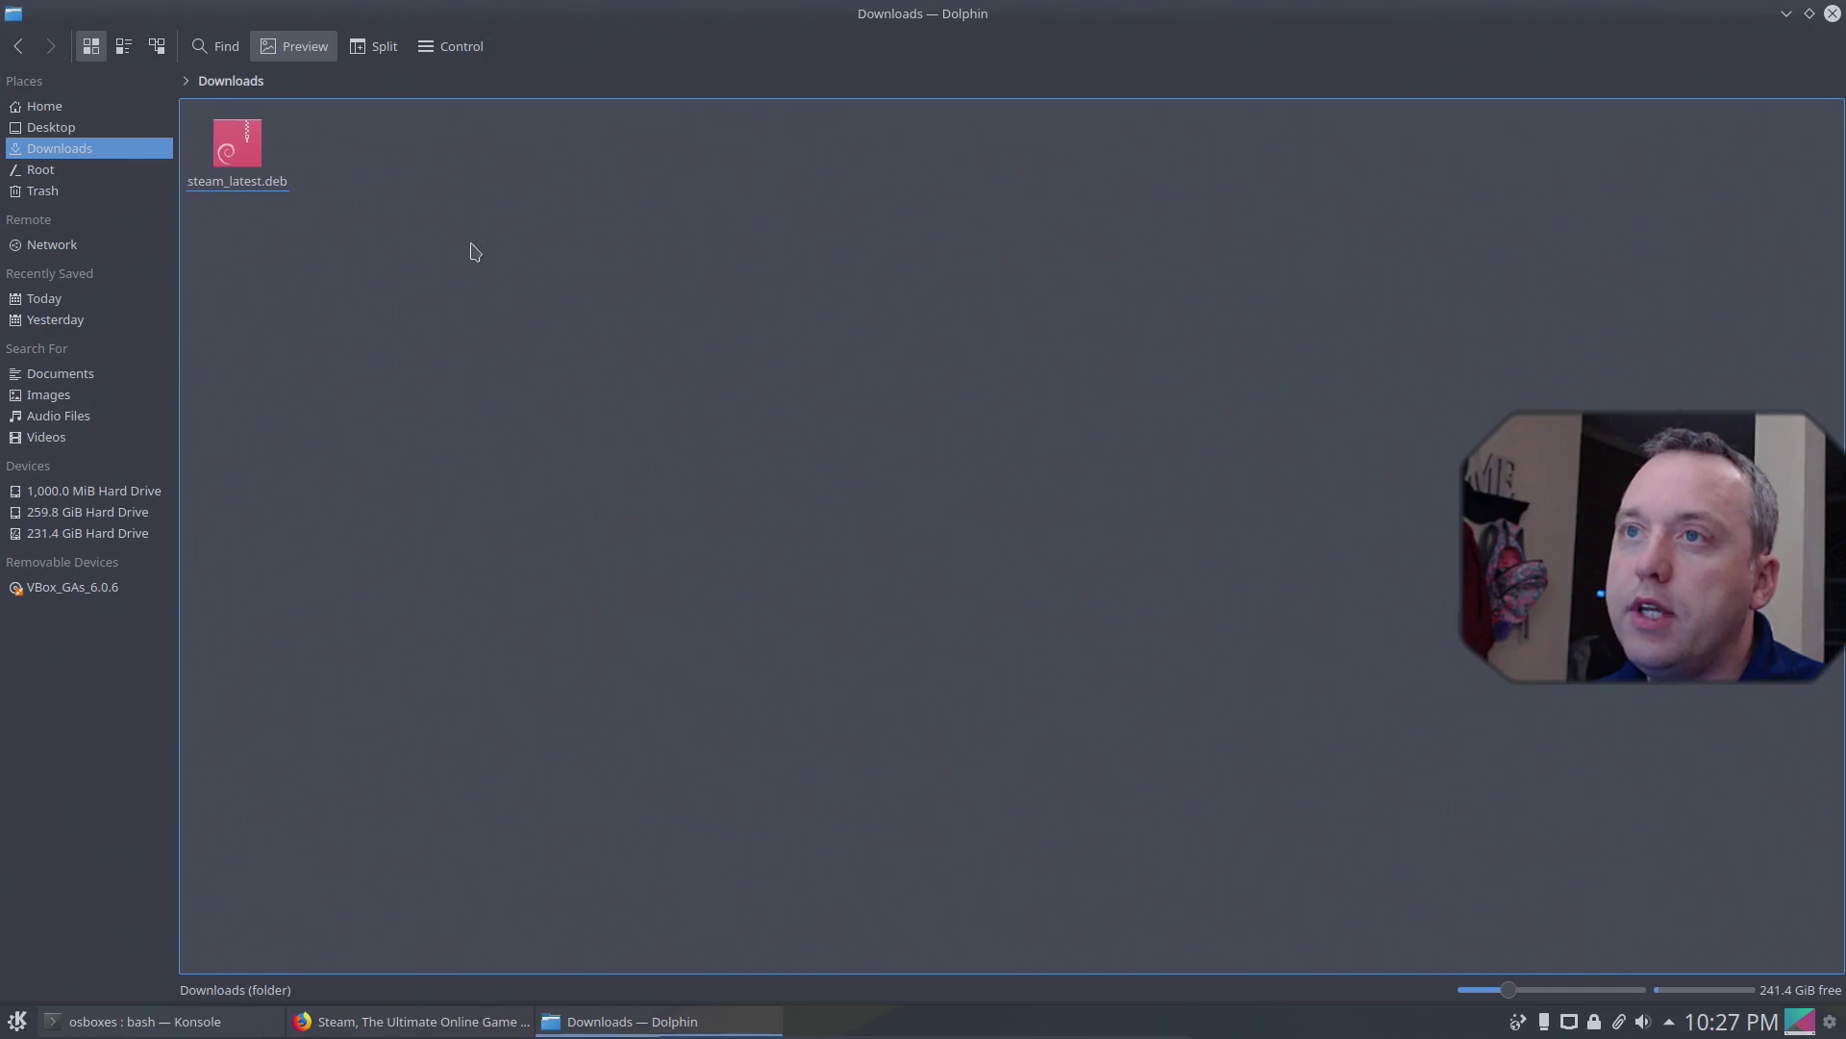
Inspect steam_latest.deb's contents as an archive in Ark, then close Ark
{"action": "right_click", "coordinate": [226, 167]}
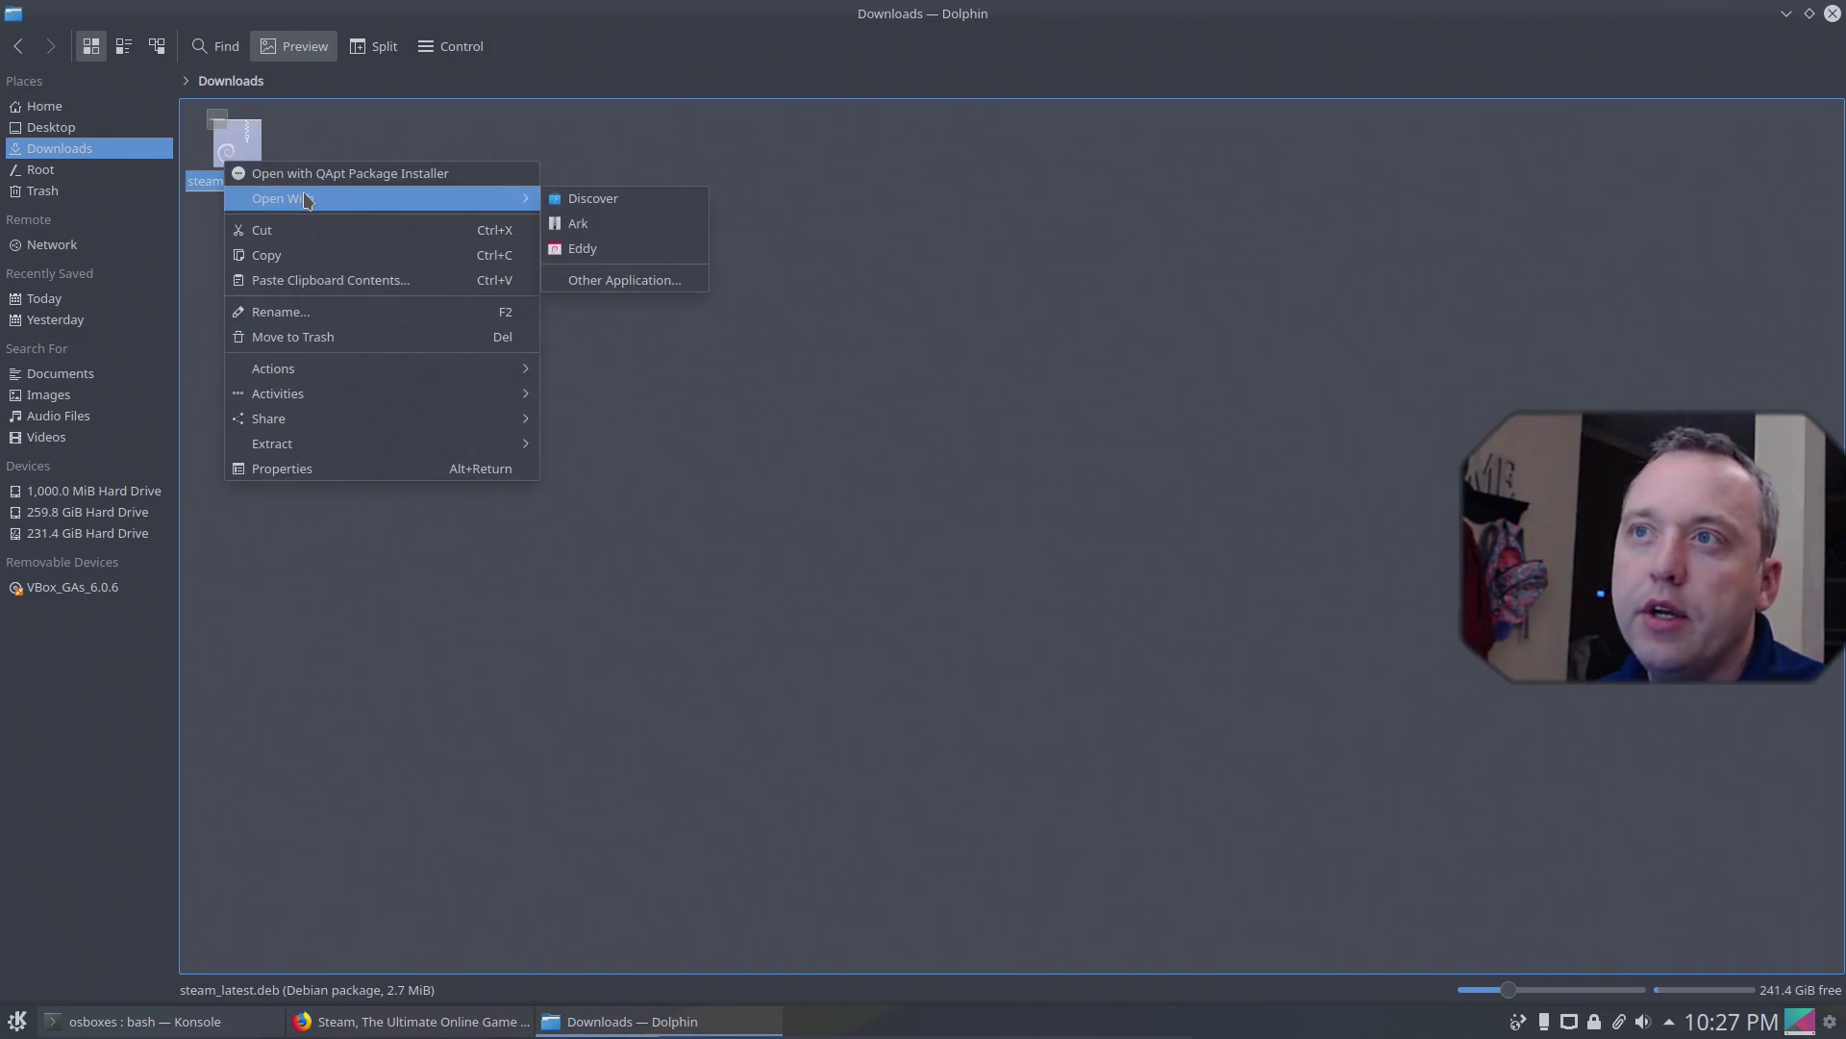
{"action": "mouse_move", "coordinate": [356, 209]}
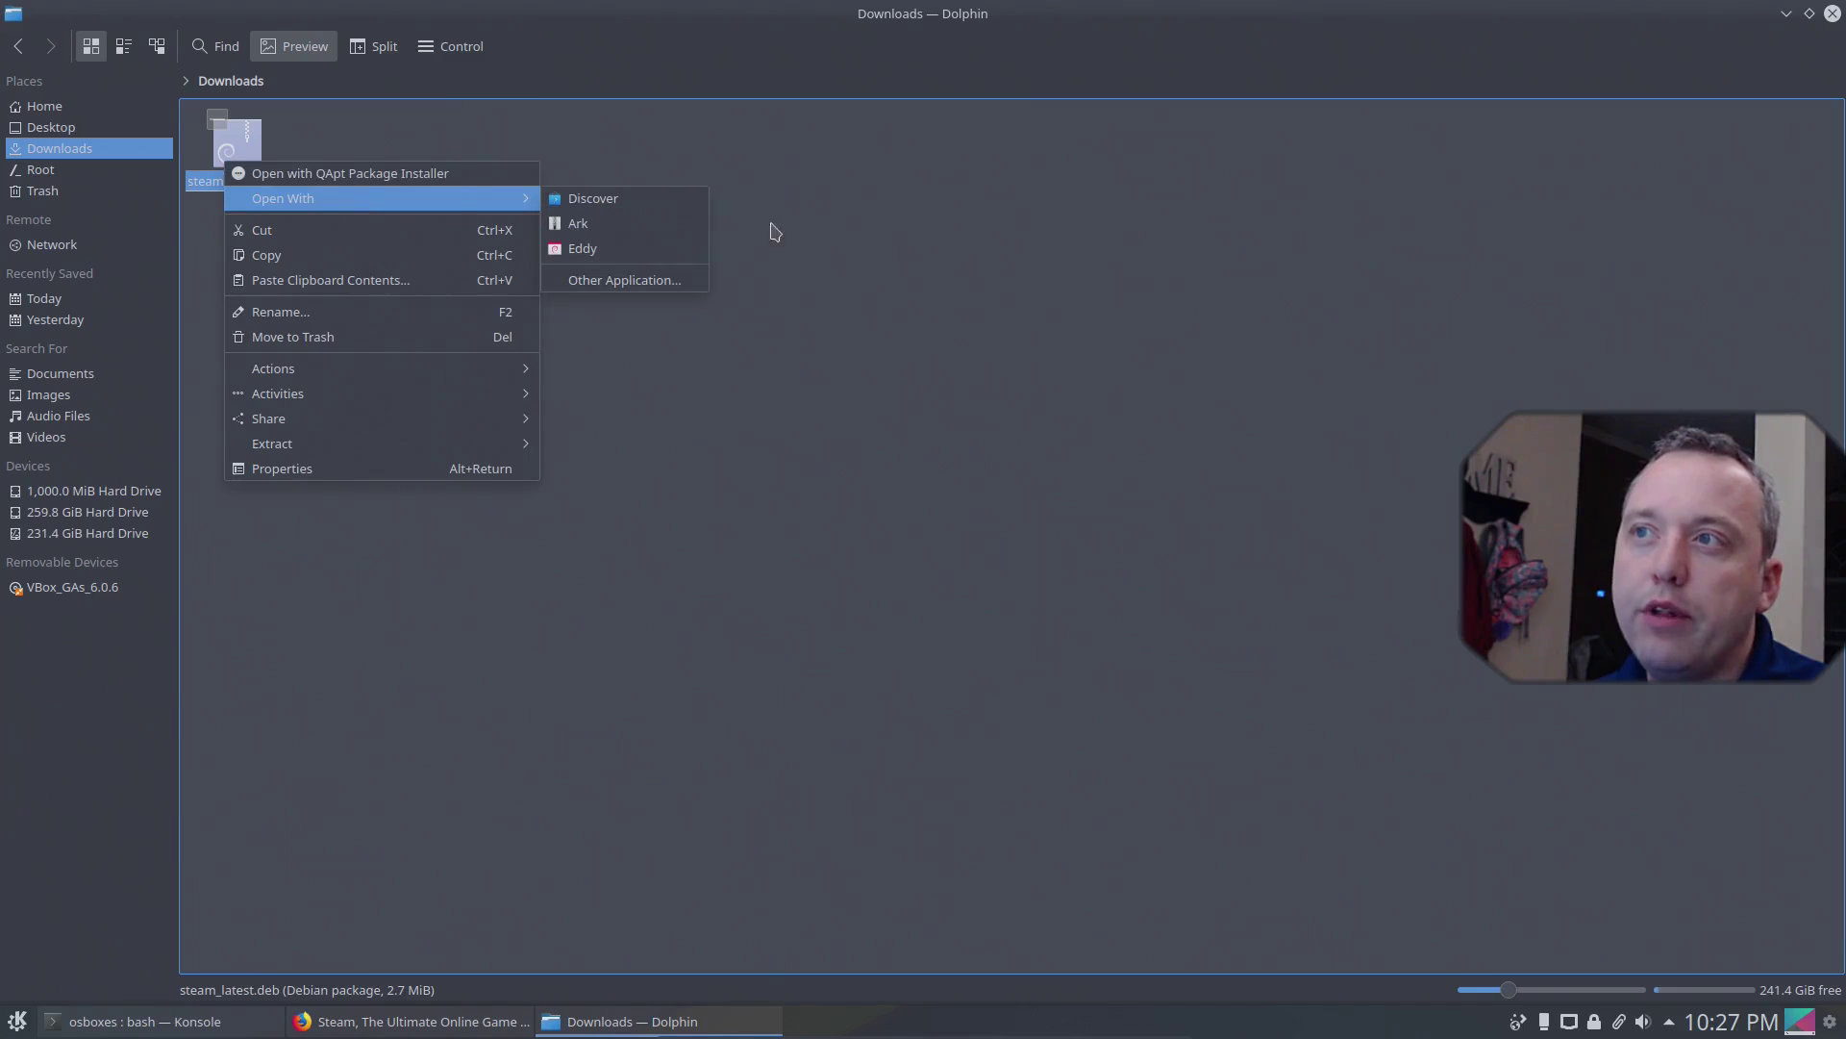
{"action": "left_click", "coordinate": [616, 227]}
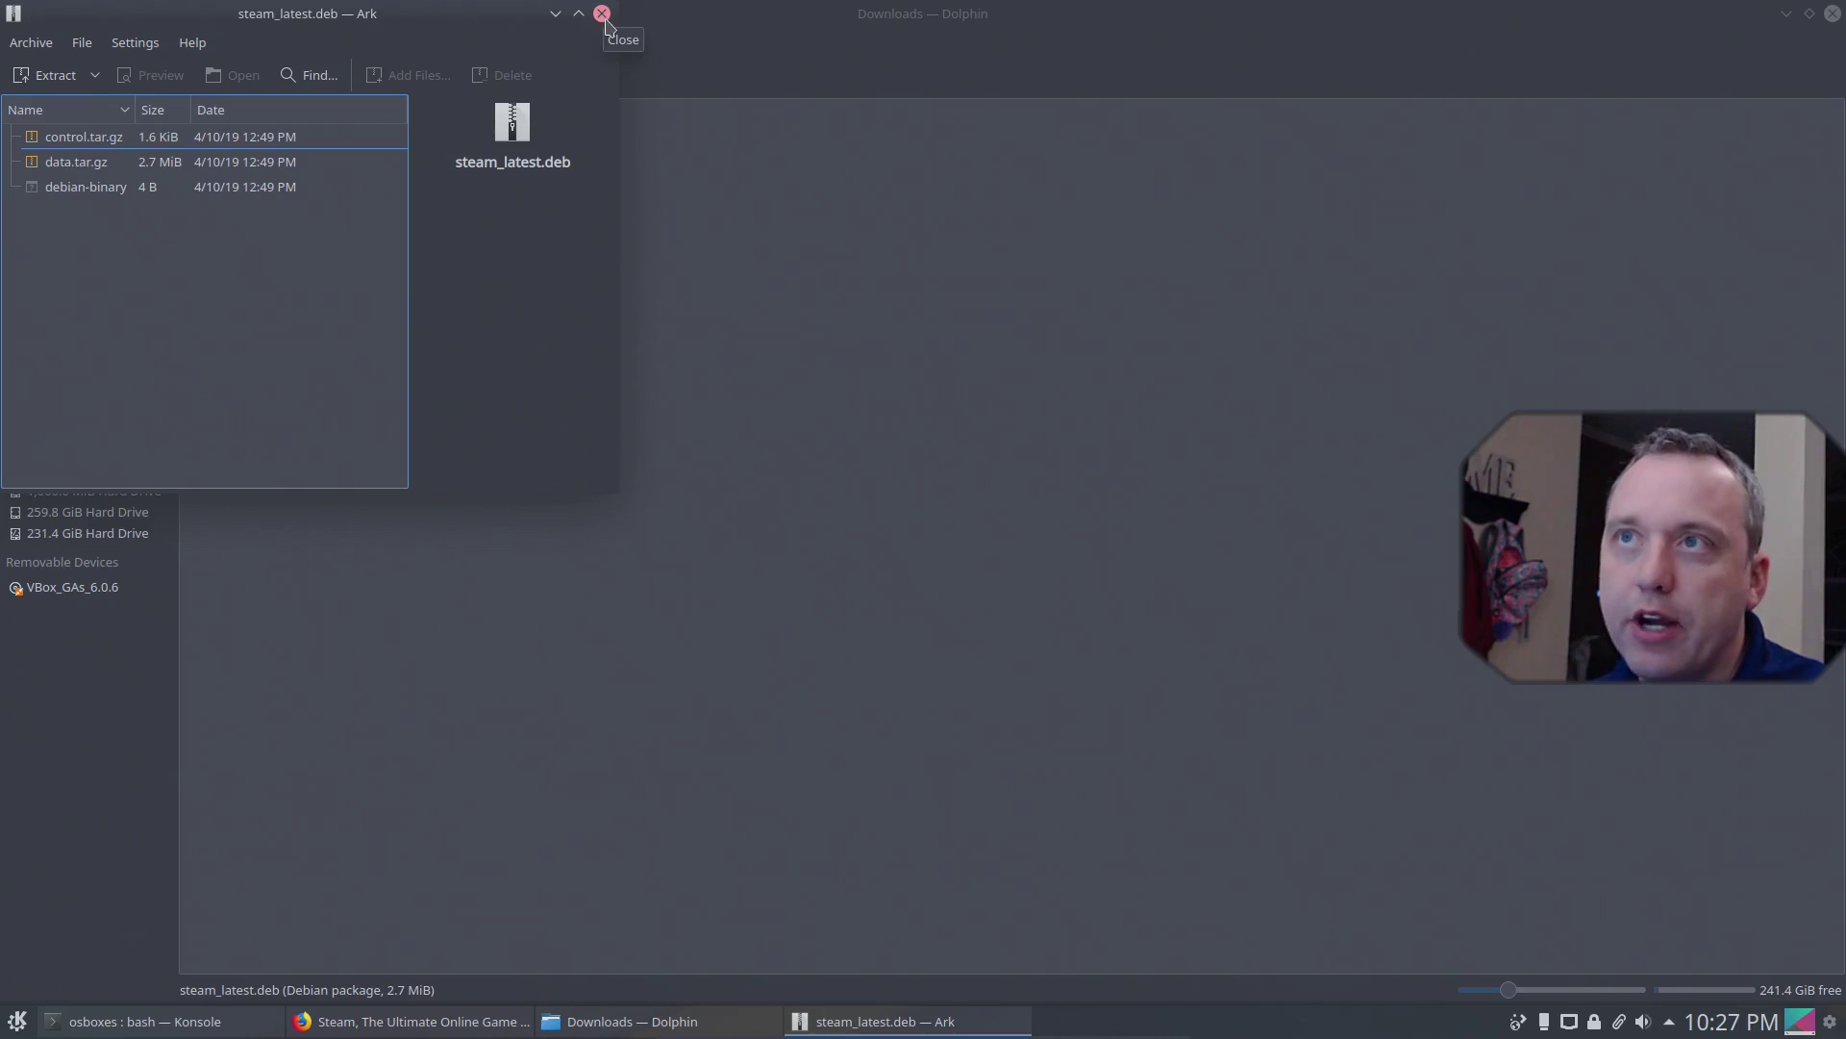
{"action": "left_click", "coordinate": [602, 16]}
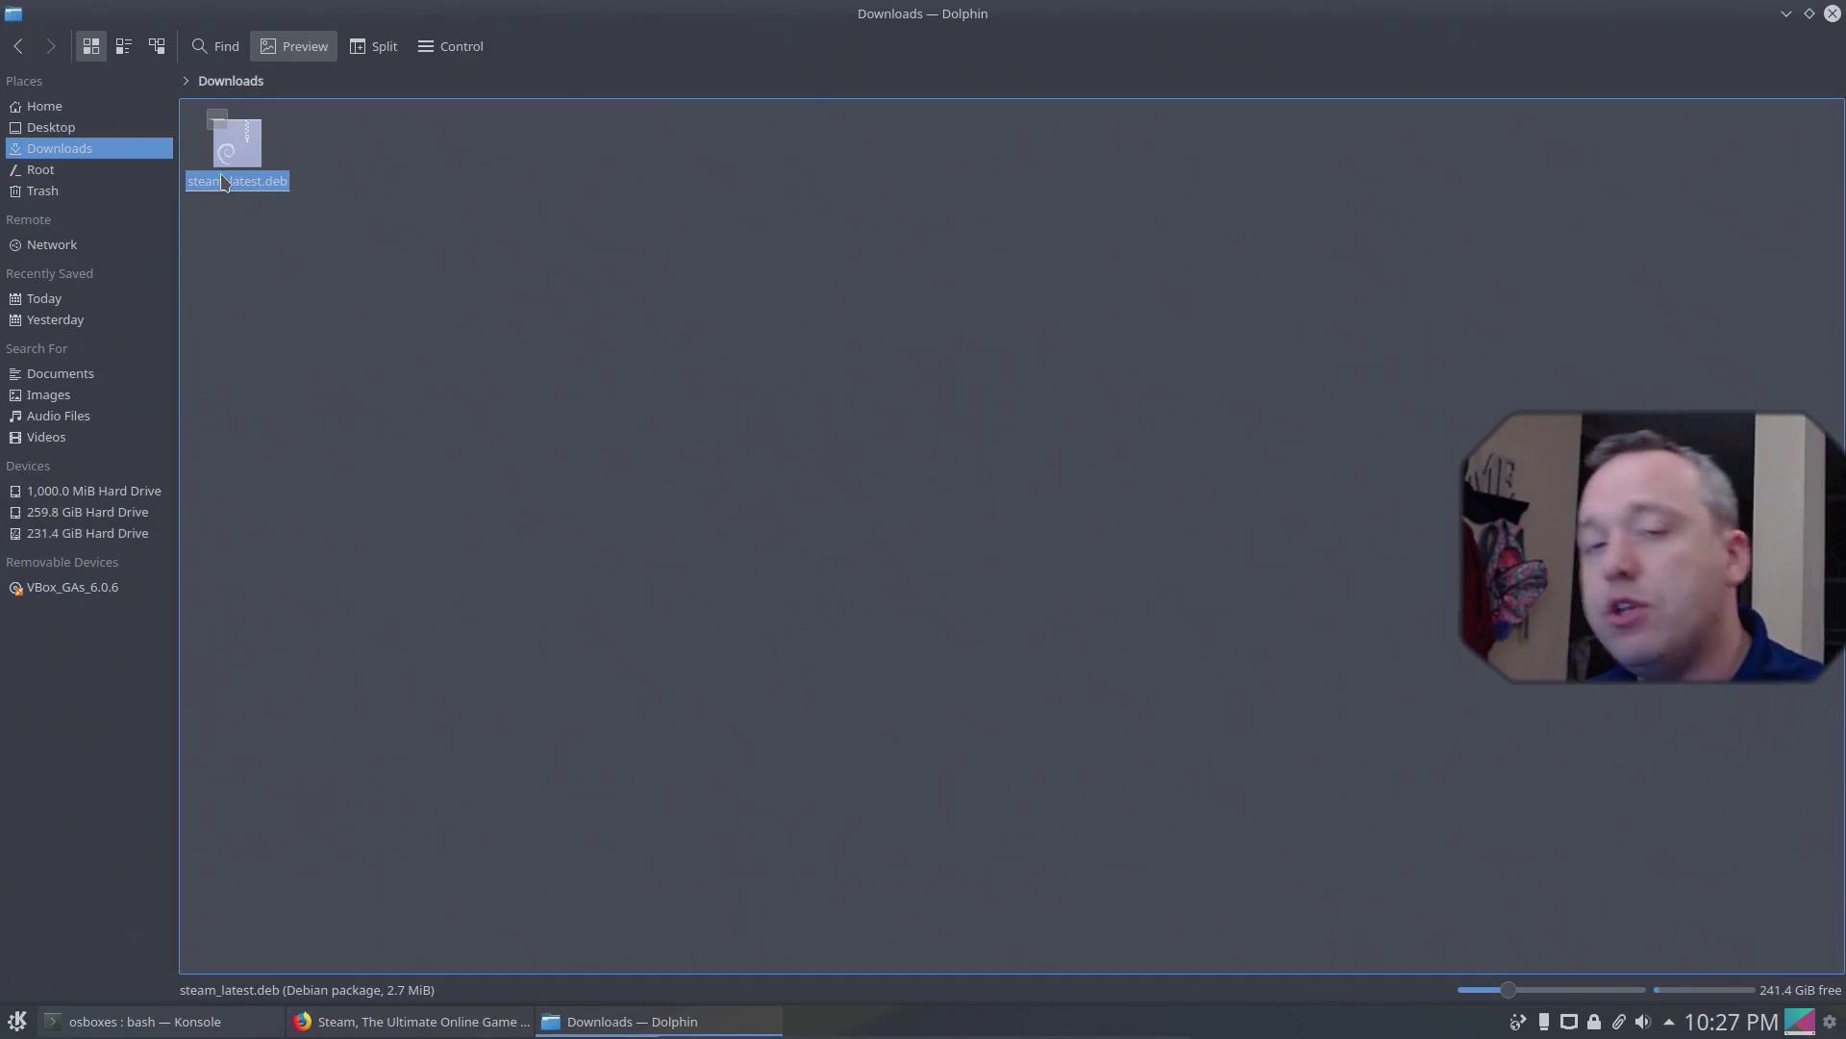
Open steam_latest.deb with the QApt Package Installer
{"action": "right_click", "coordinate": [231, 148]}
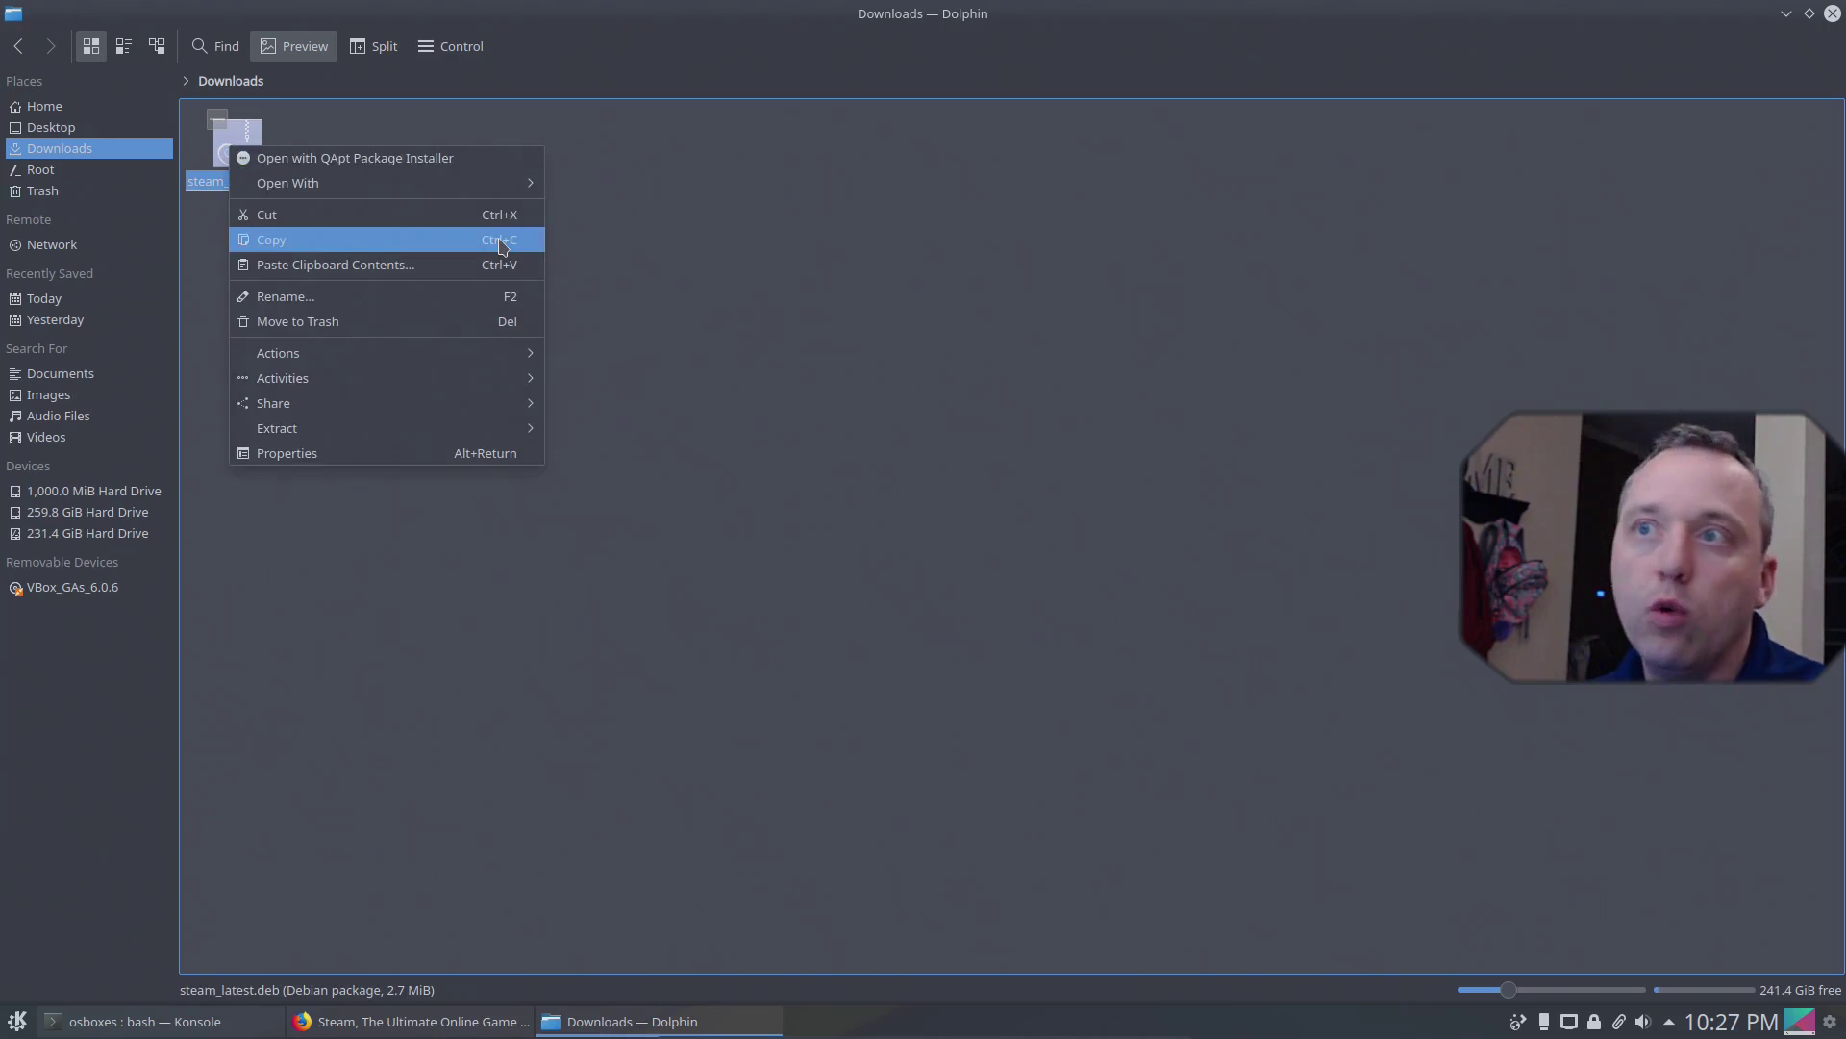
{"action": "mouse_move", "coordinate": [398, 196]}
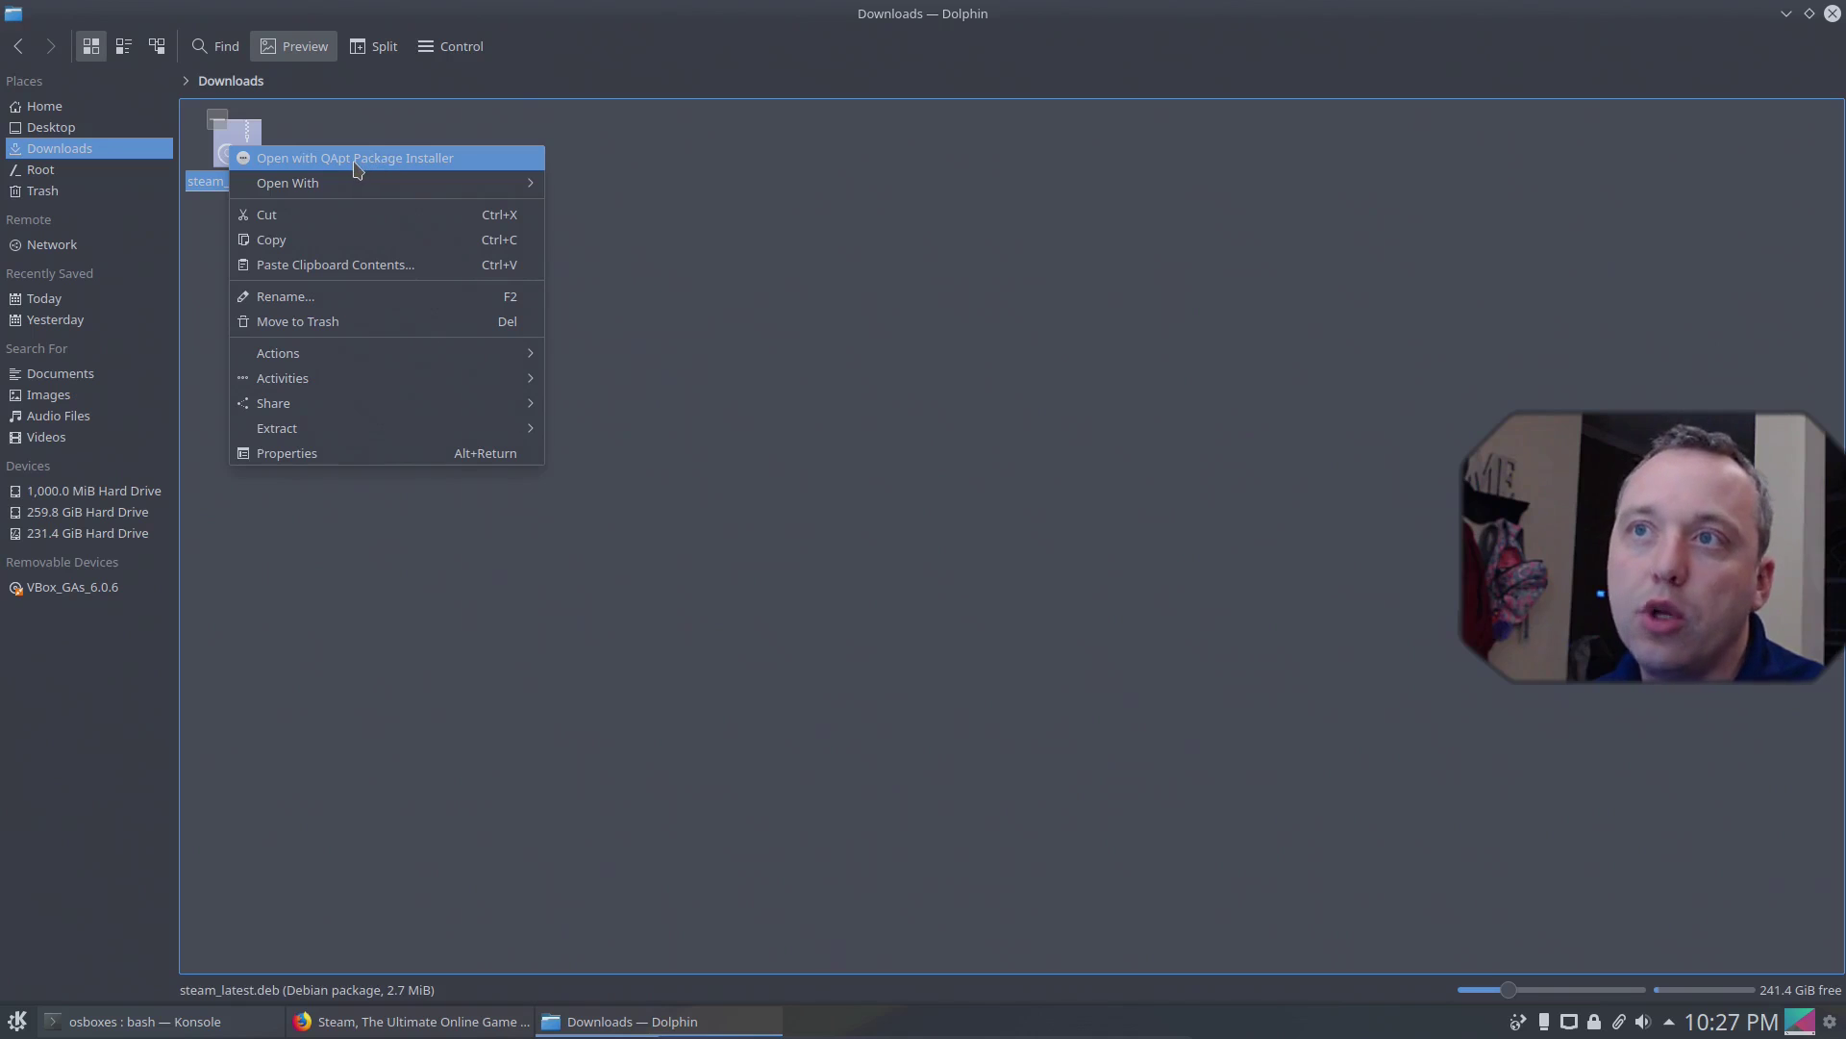
{"action": "left_click", "coordinate": [360, 164]}
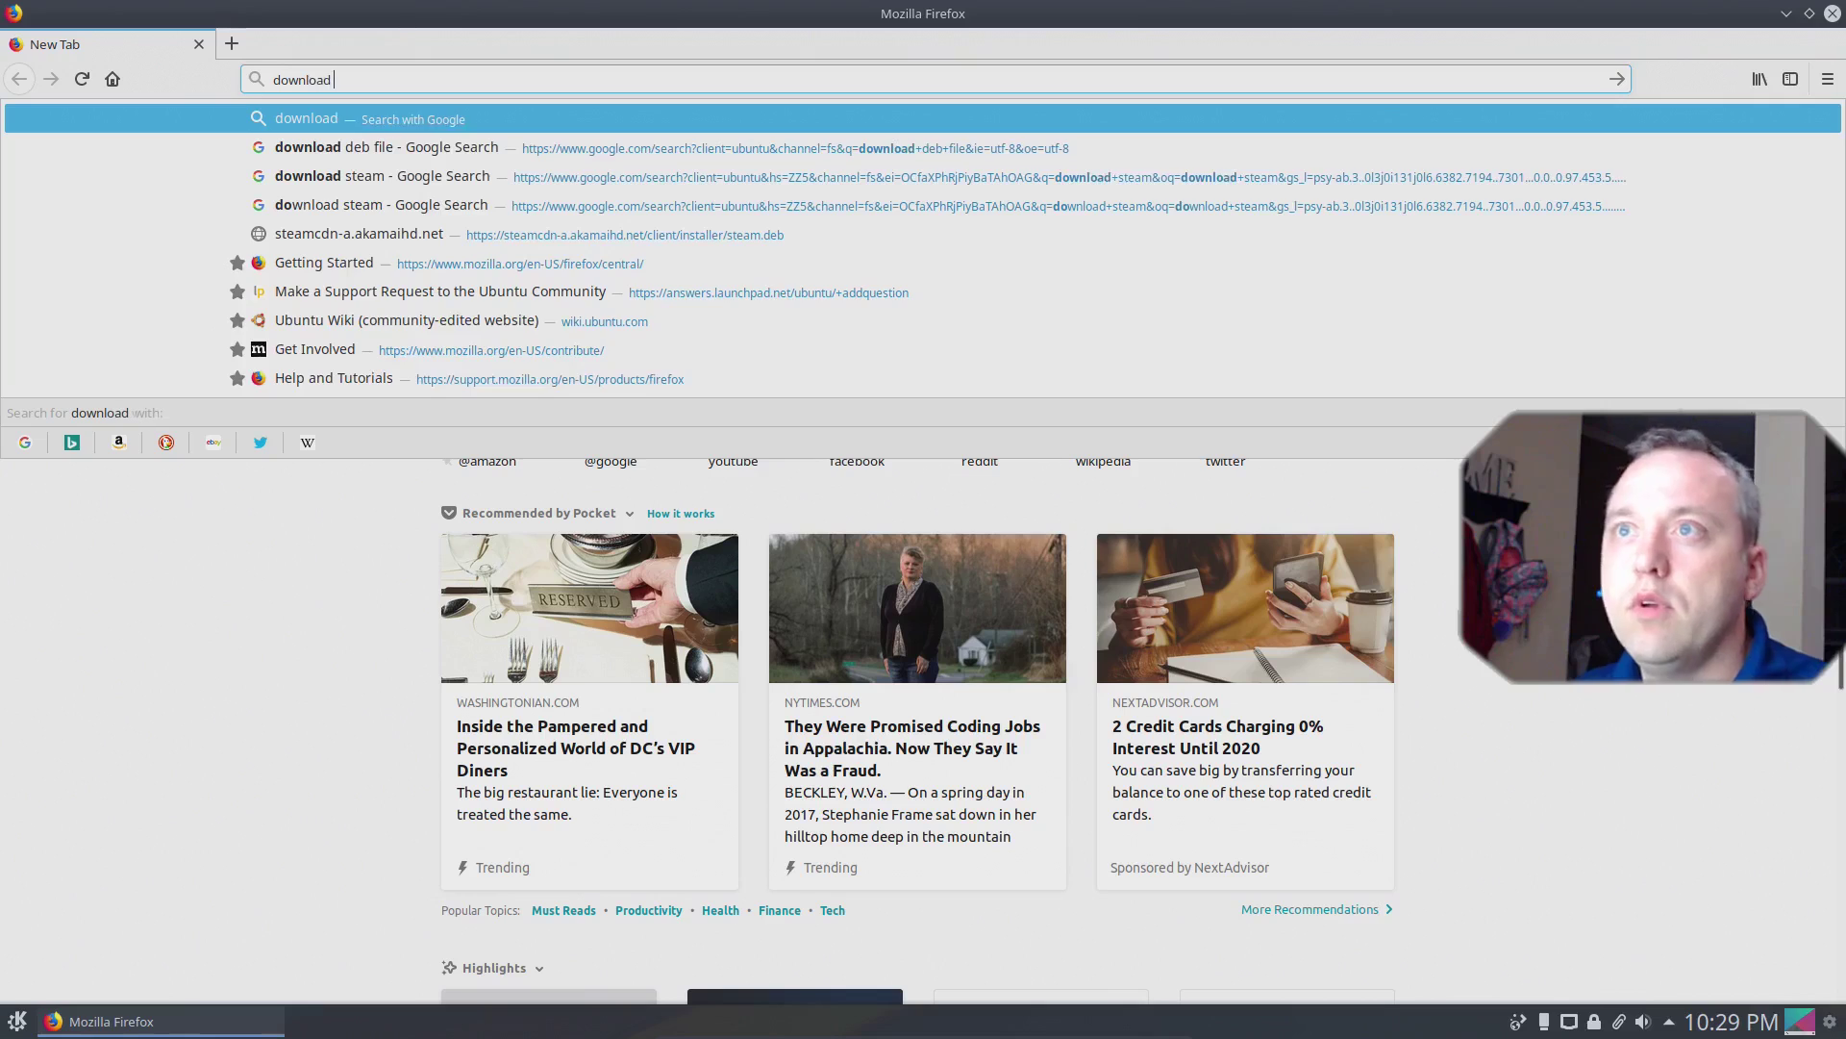
Search the web for 'download kdenlive' and open the official Kdenlive download page
{"action": "type", "text": "kdenlive"}
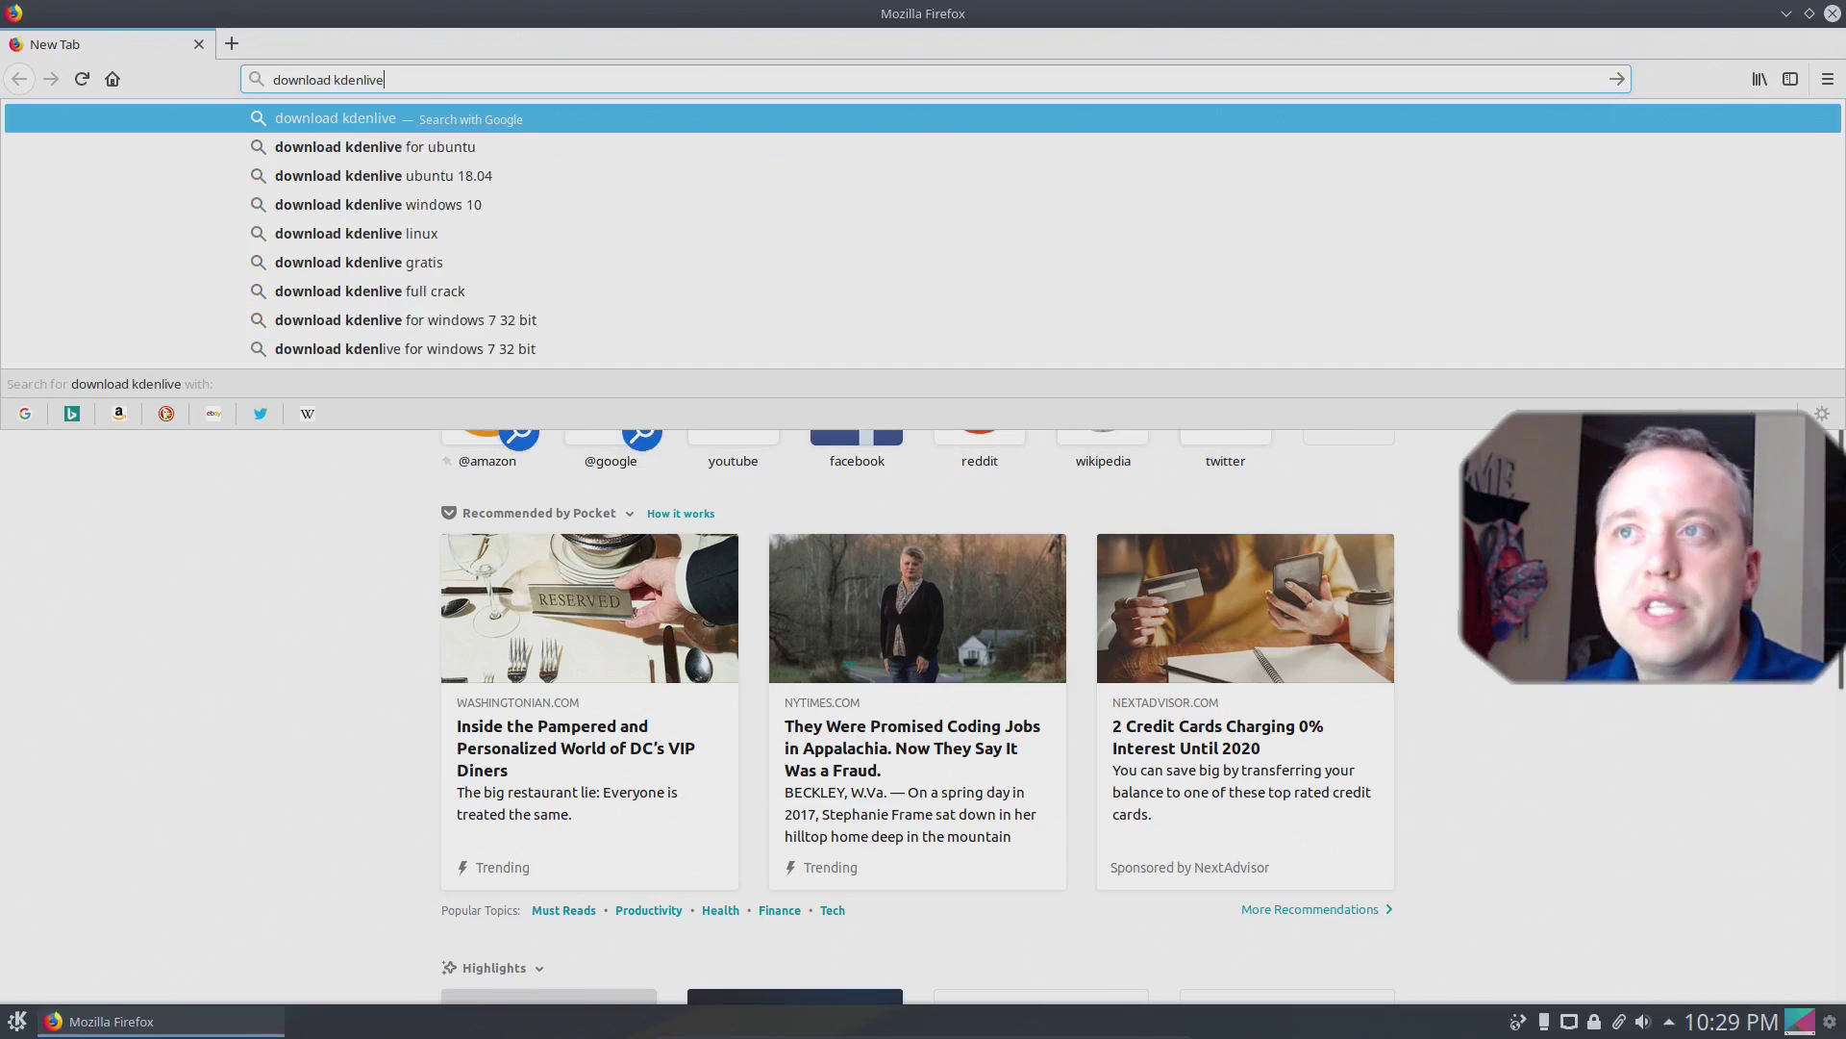
{"action": "key", "text": "Return"}
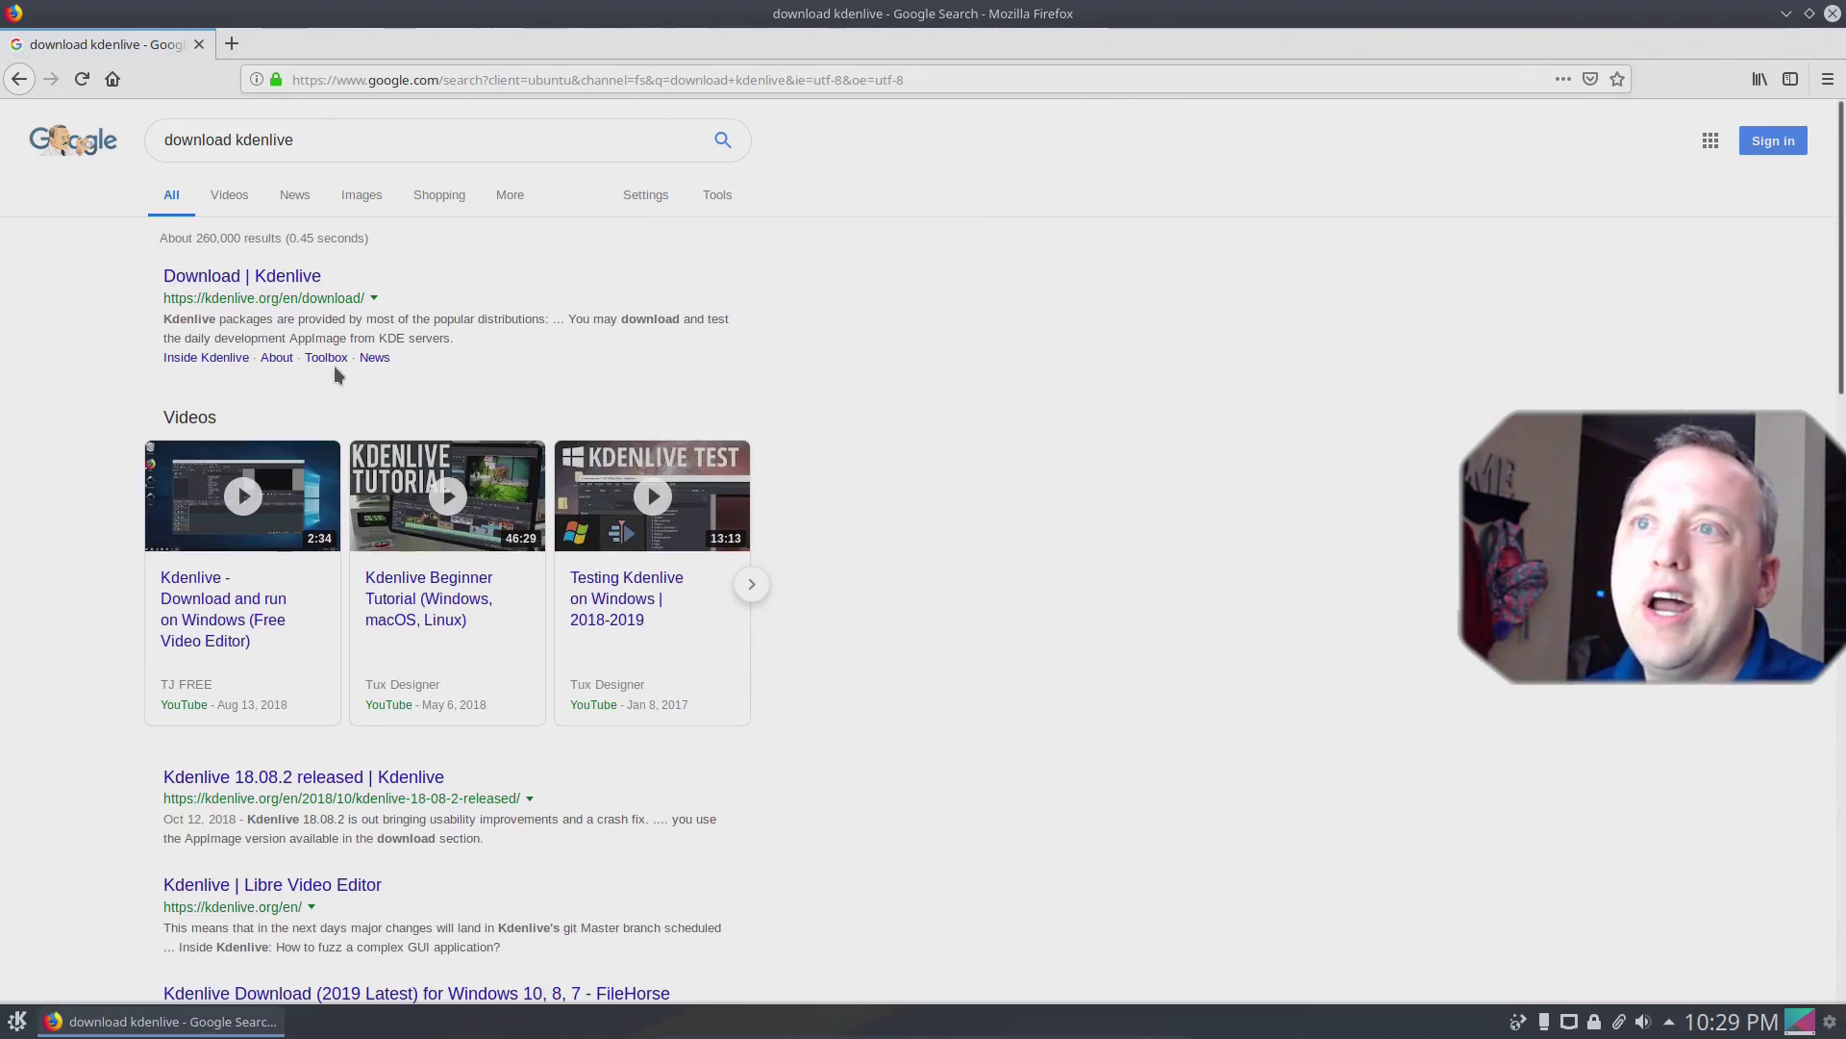
{"action": "left_click", "coordinate": [260, 283]}
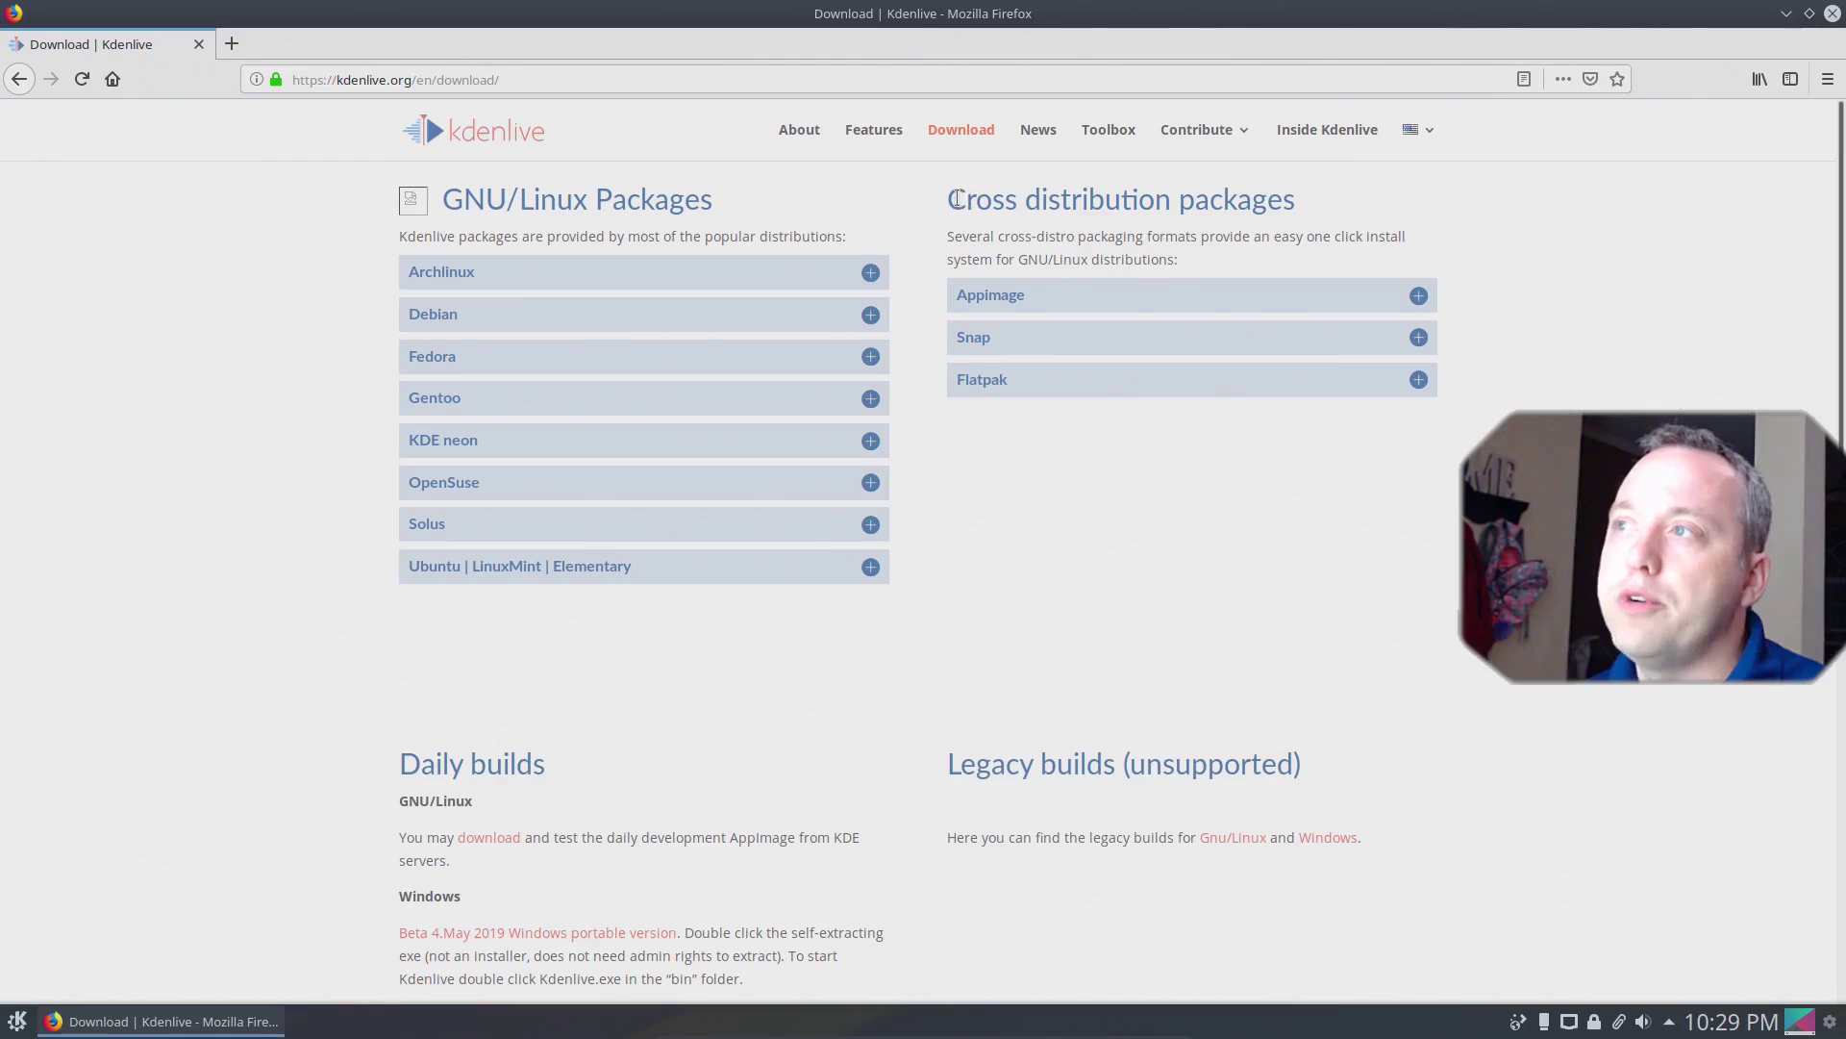
{"action": "left_click_drag", "start_coordinate": [965, 199], "coordinate": [1287, 213]}
{"action": "left_click", "coordinate": [1287, 213]}
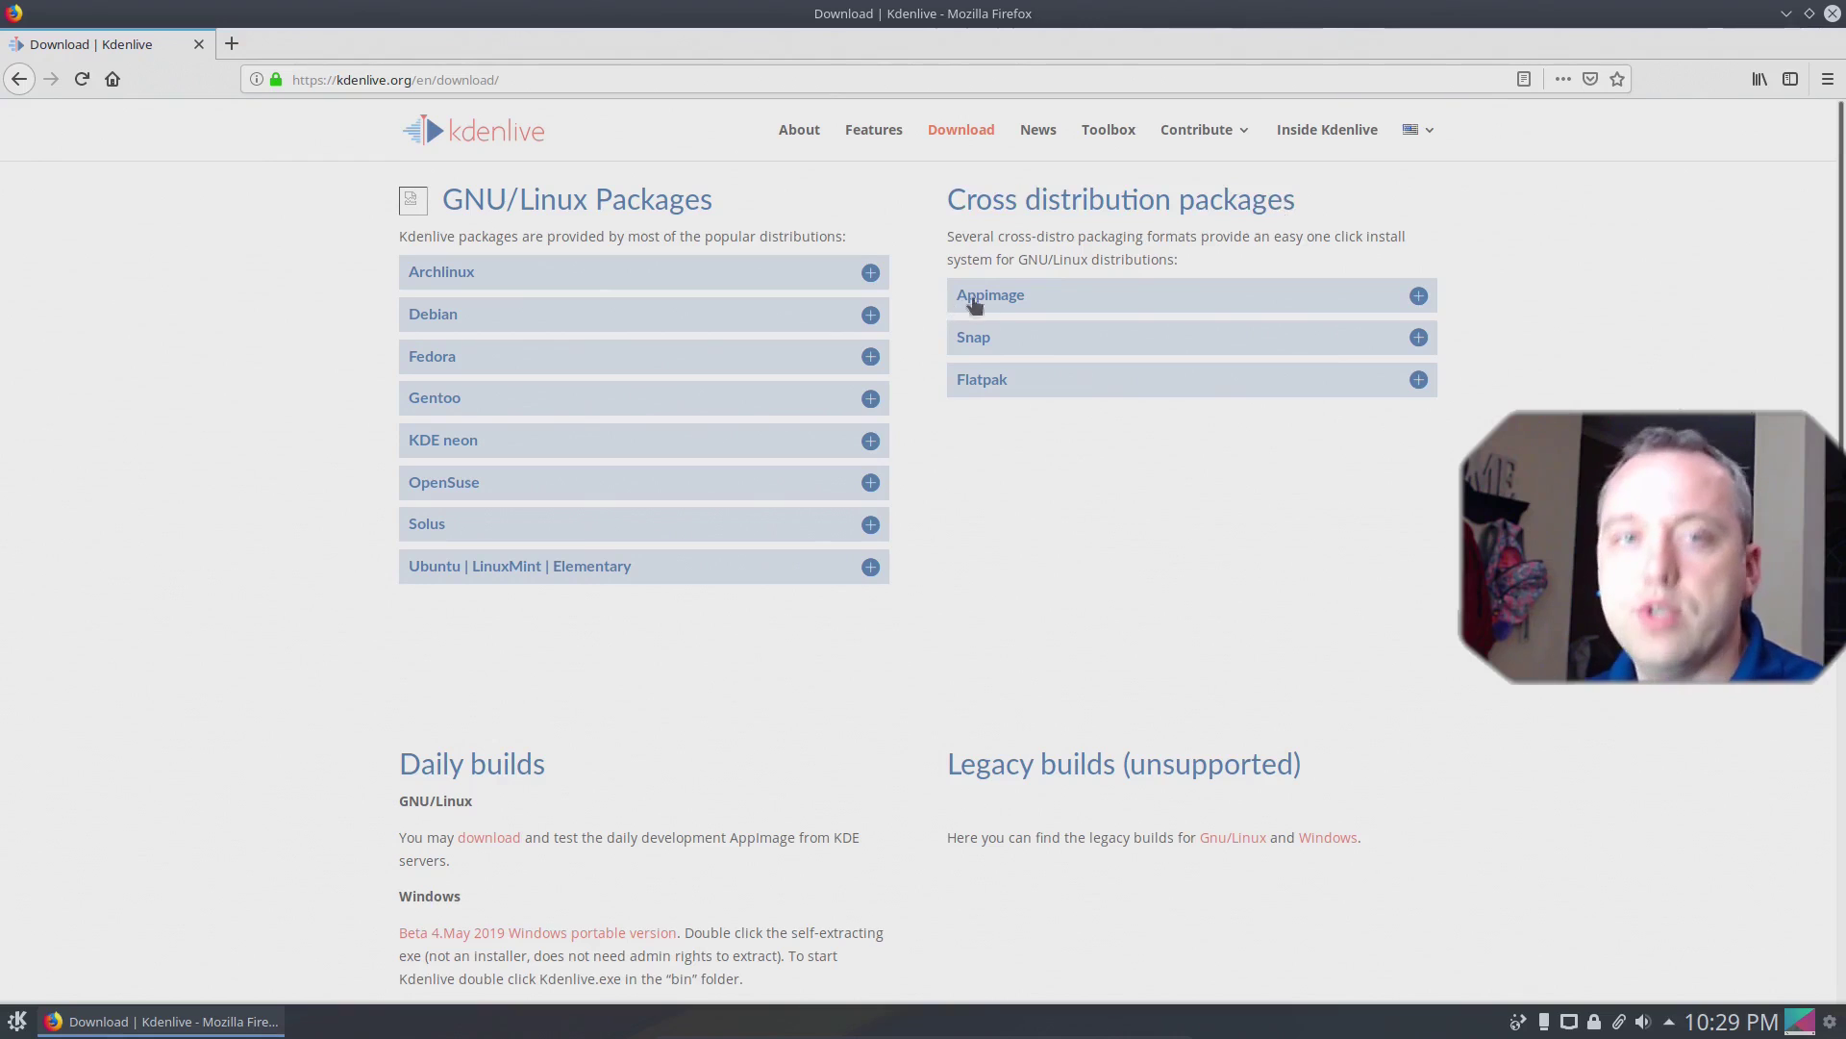
Save kdenlive-19.04.1-x86_64.appimage from the AppImage release listing, then close Firefox
{"action": "left_click", "coordinate": [1020, 305]}
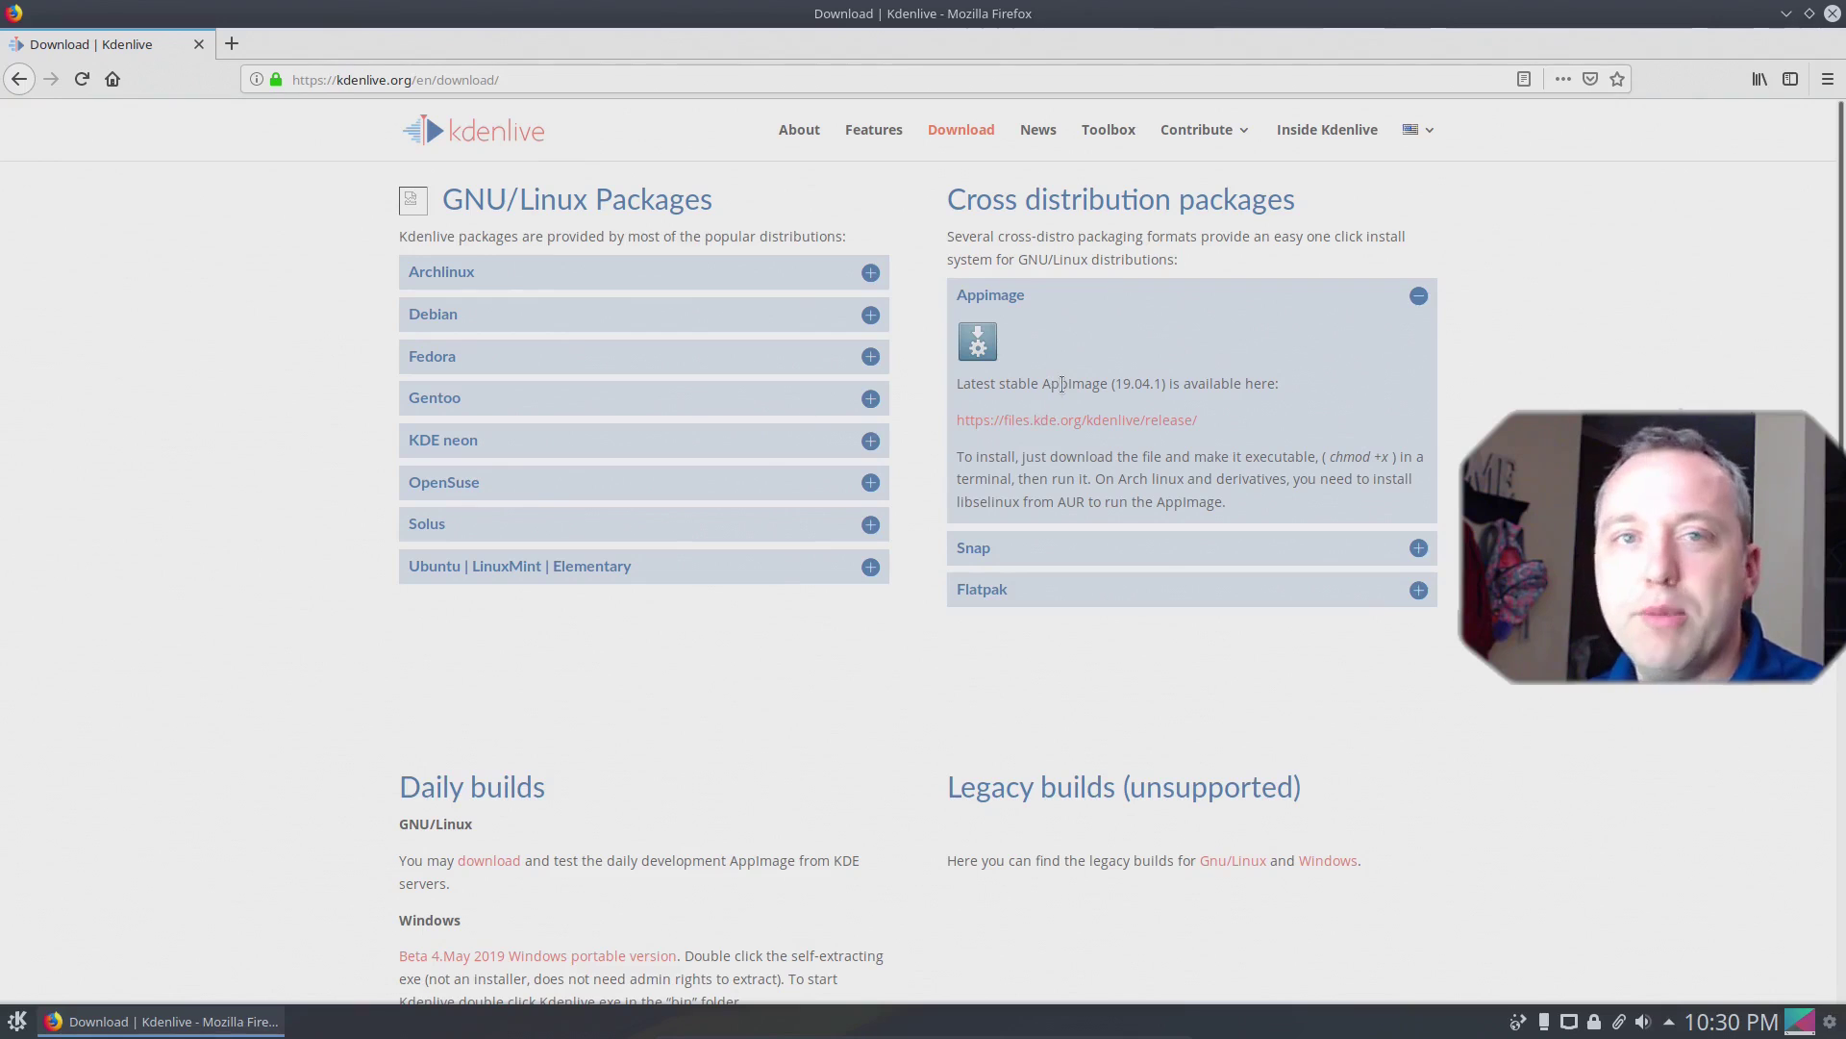
{"action": "left_click", "coordinate": [982, 351]}
{"action": "scroll", "coordinate": [511, 782], "scroll_direction": "down", "scroll_amount": 10}
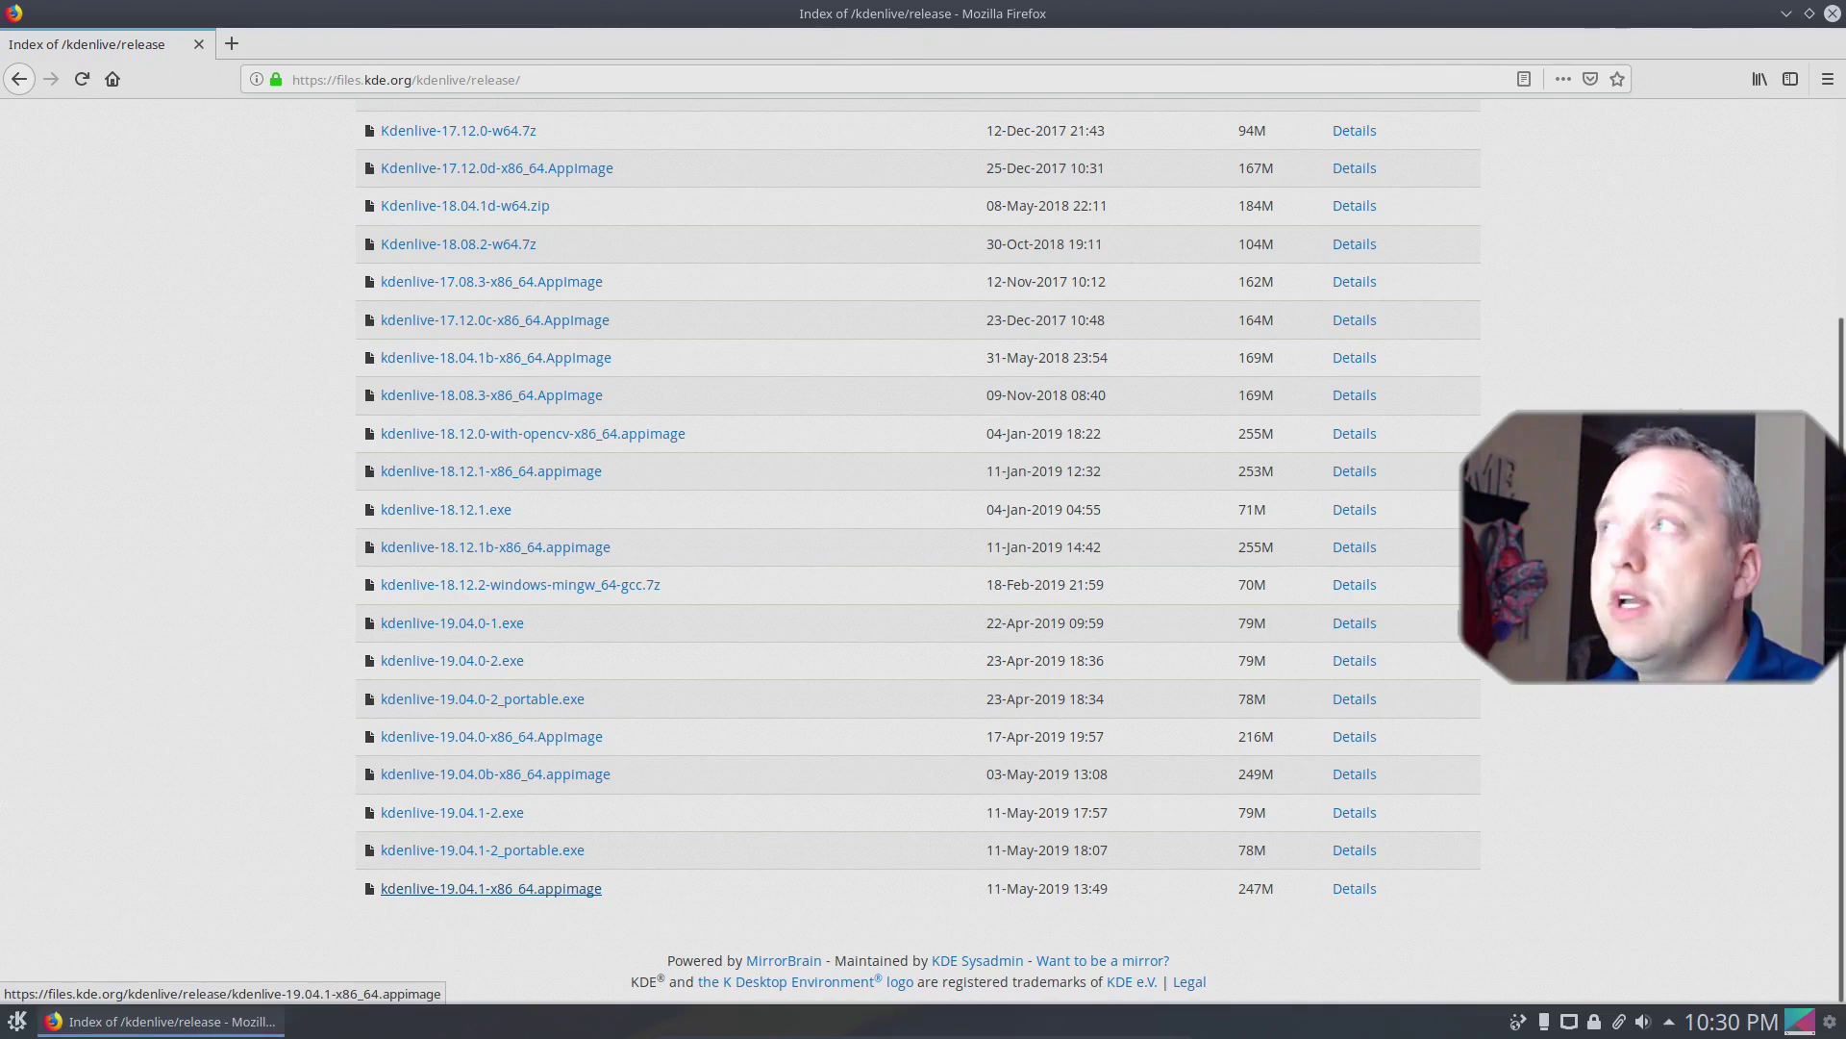
{"action": "left_click", "coordinate": [515, 895]}
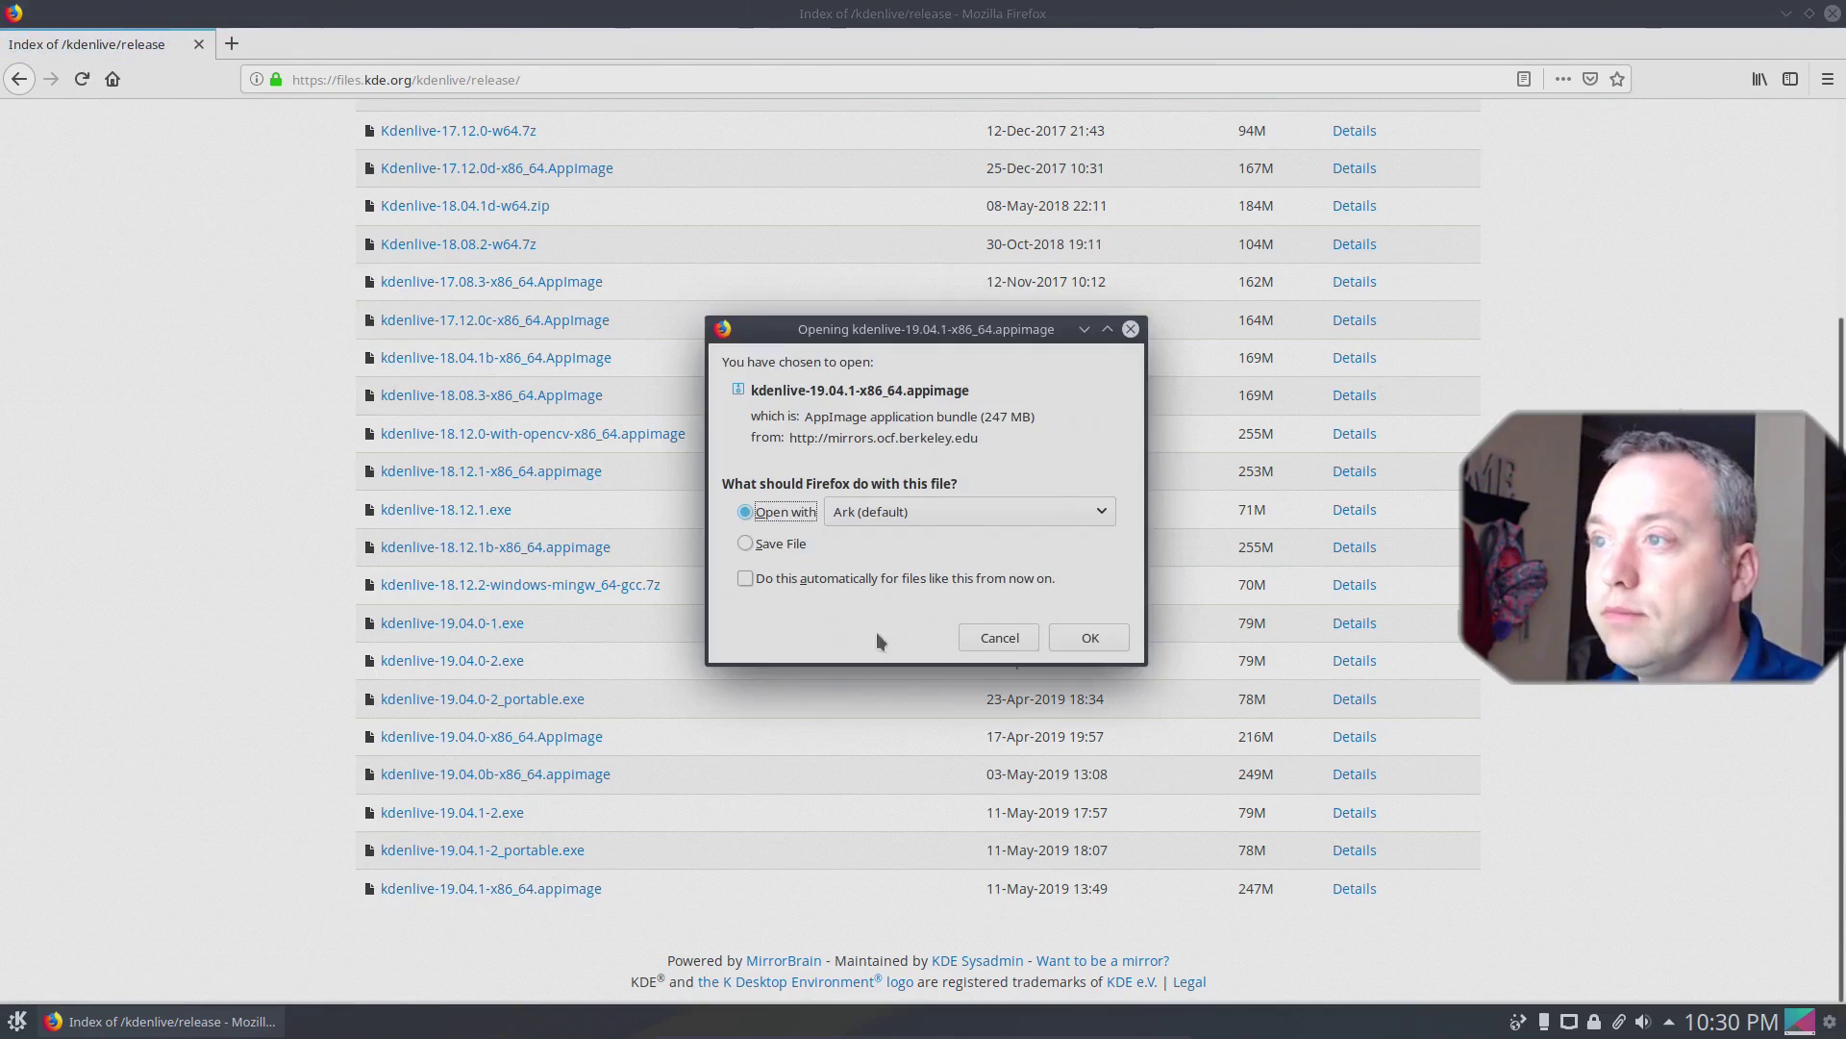
{"action": "left_click", "coordinate": [781, 544]}
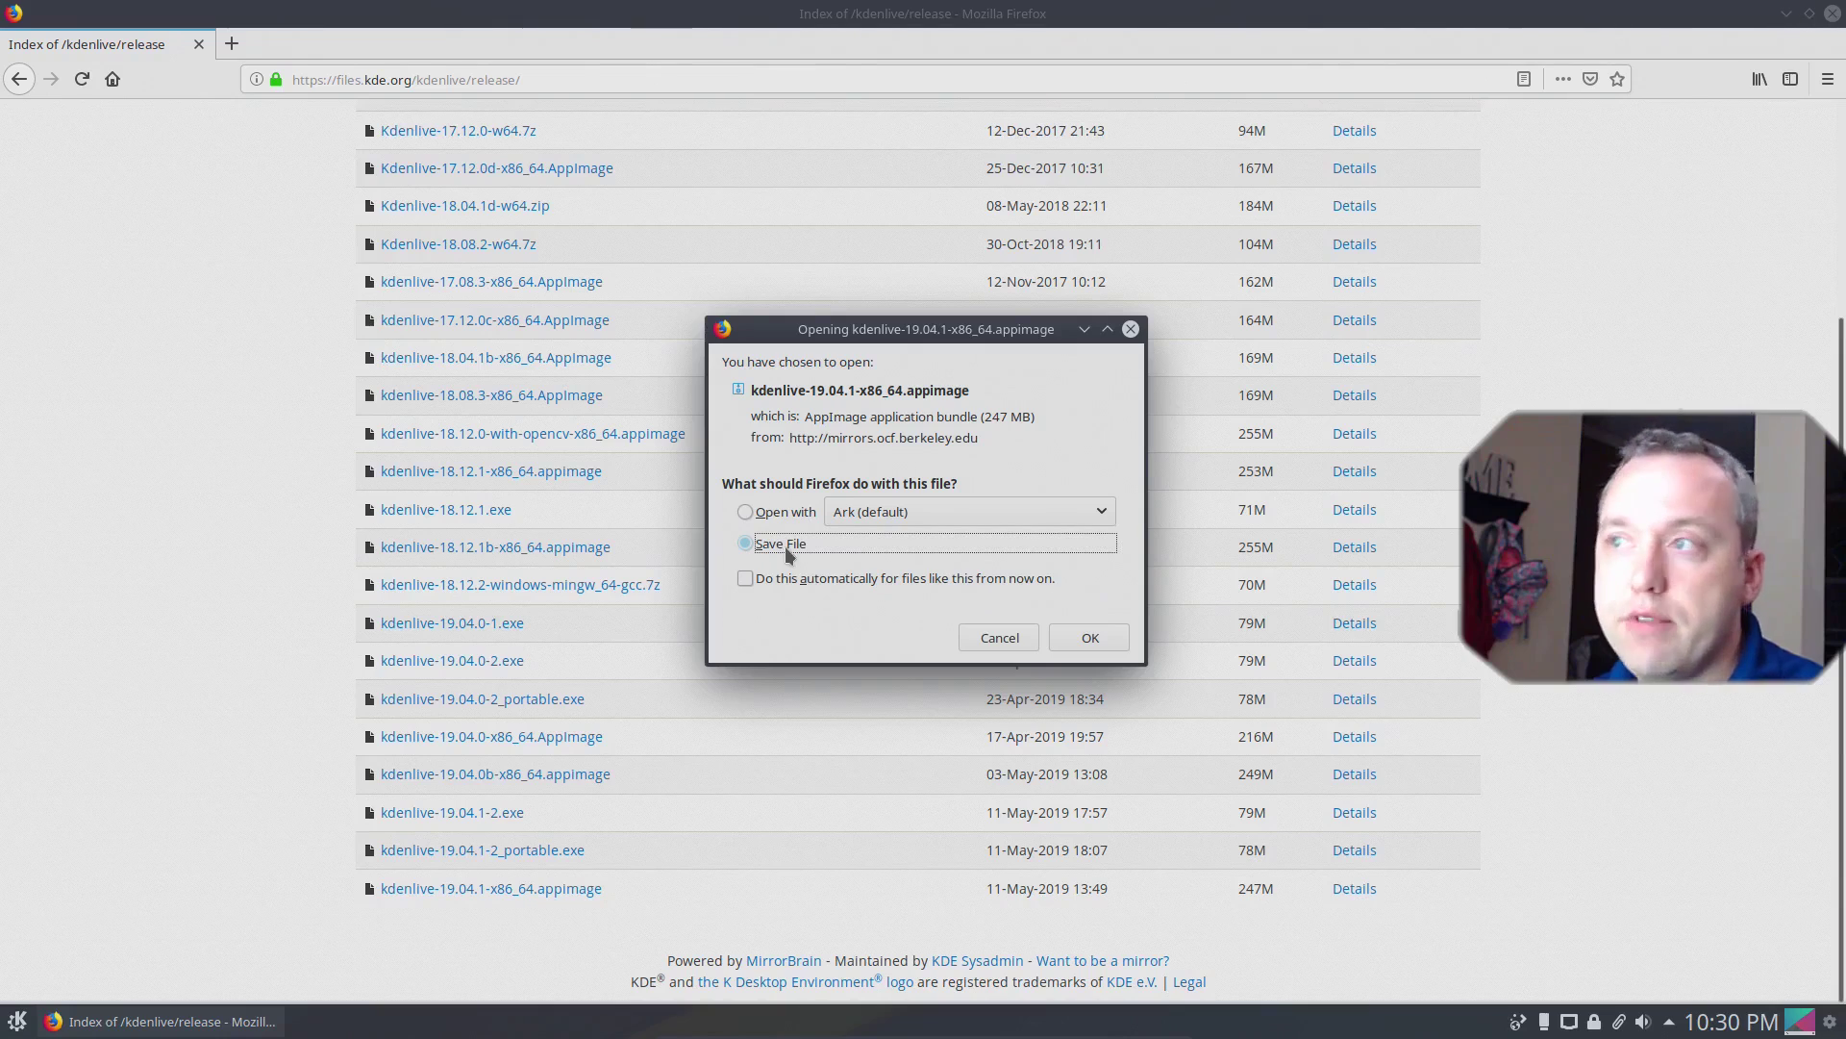
{"action": "left_click", "coordinate": [1063, 643]}
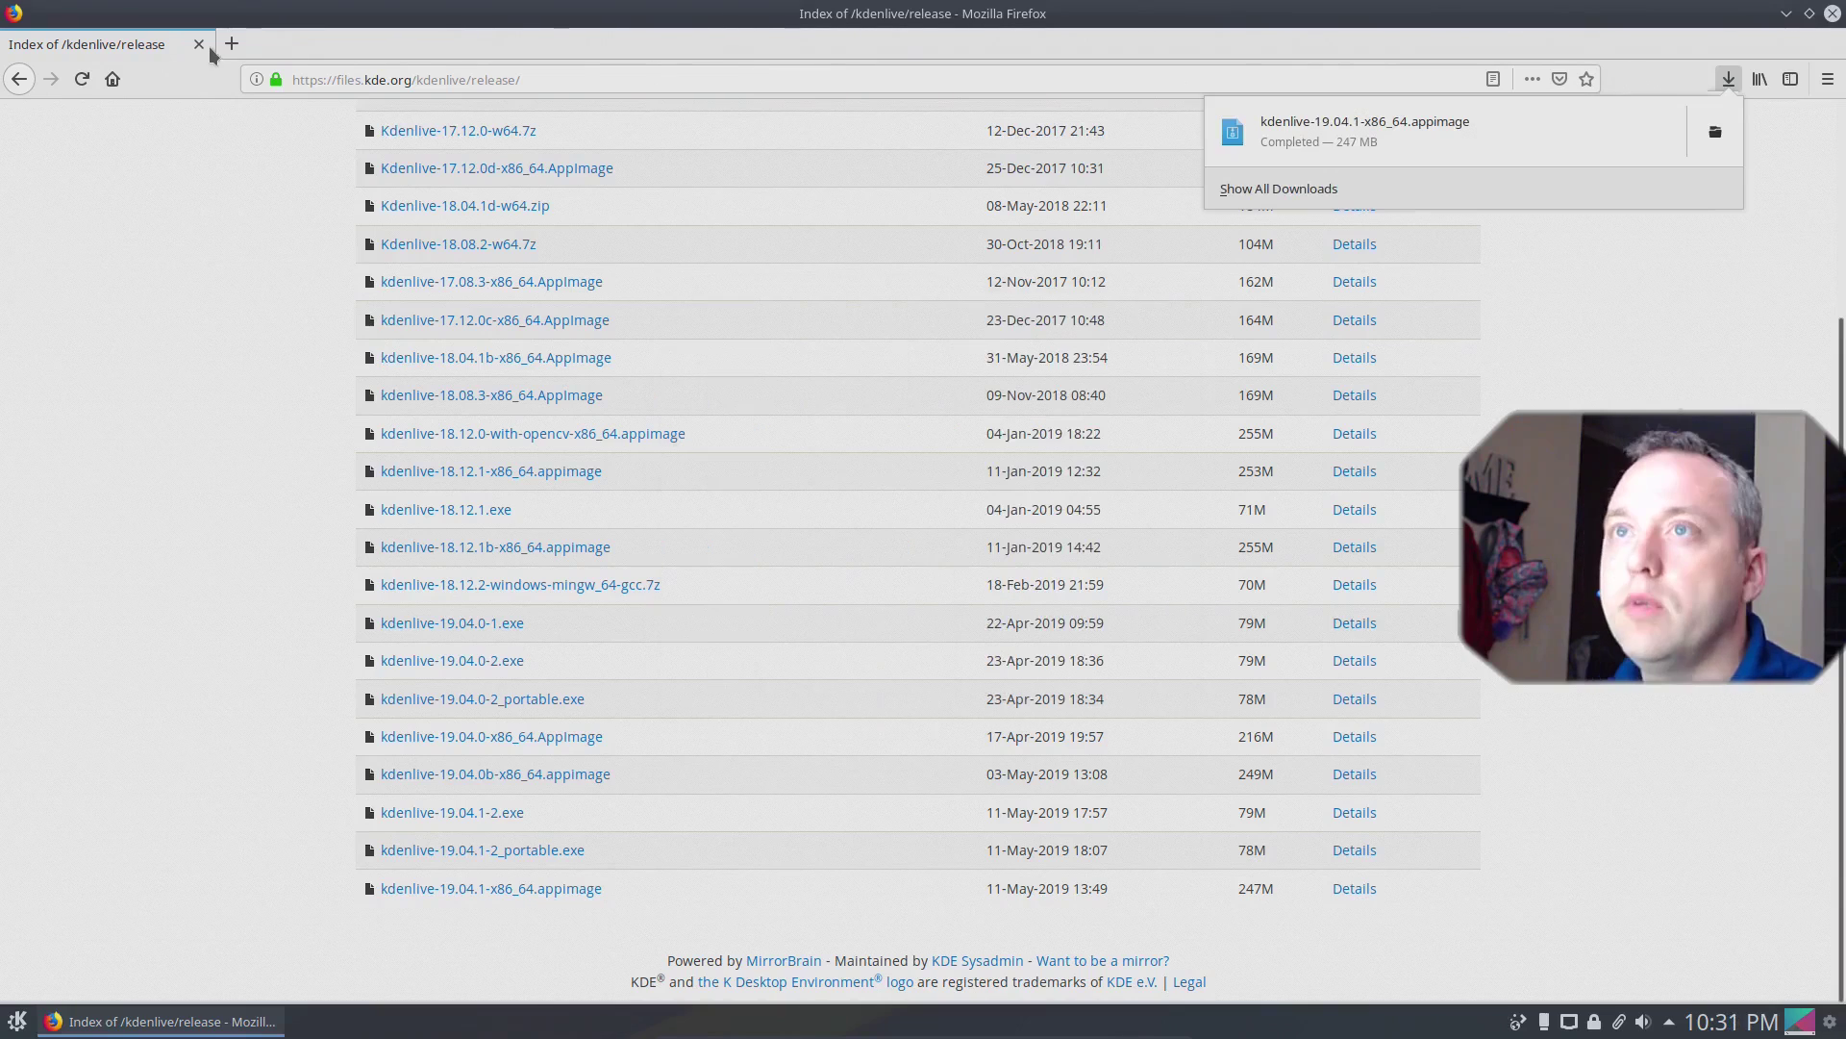
{"action": "left_click", "coordinate": [199, 46]}
{"action": "left_click", "coordinate": [199, 45]}
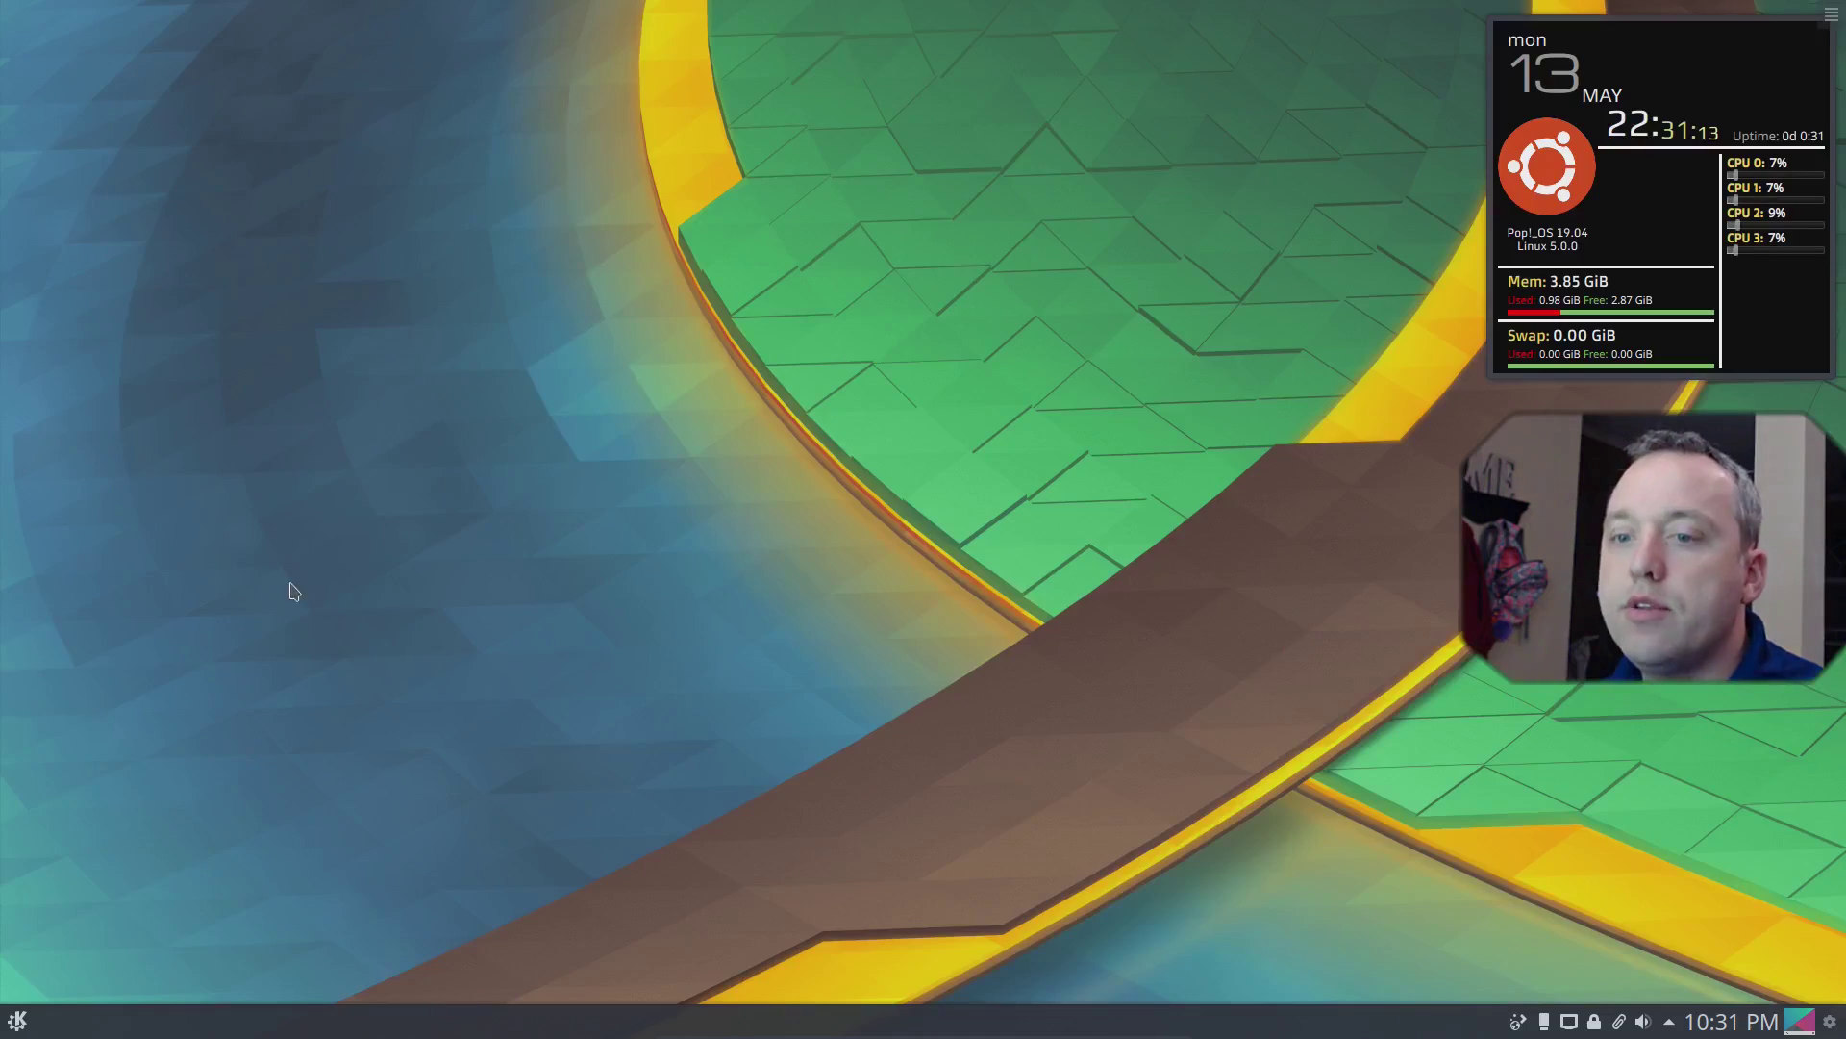
Open Dolphin at the Downloads folder and select the kdenlive AppImage
{"action": "left_click", "coordinate": [16, 1025]}
{"action": "left_click", "coordinate": [37, 730]}
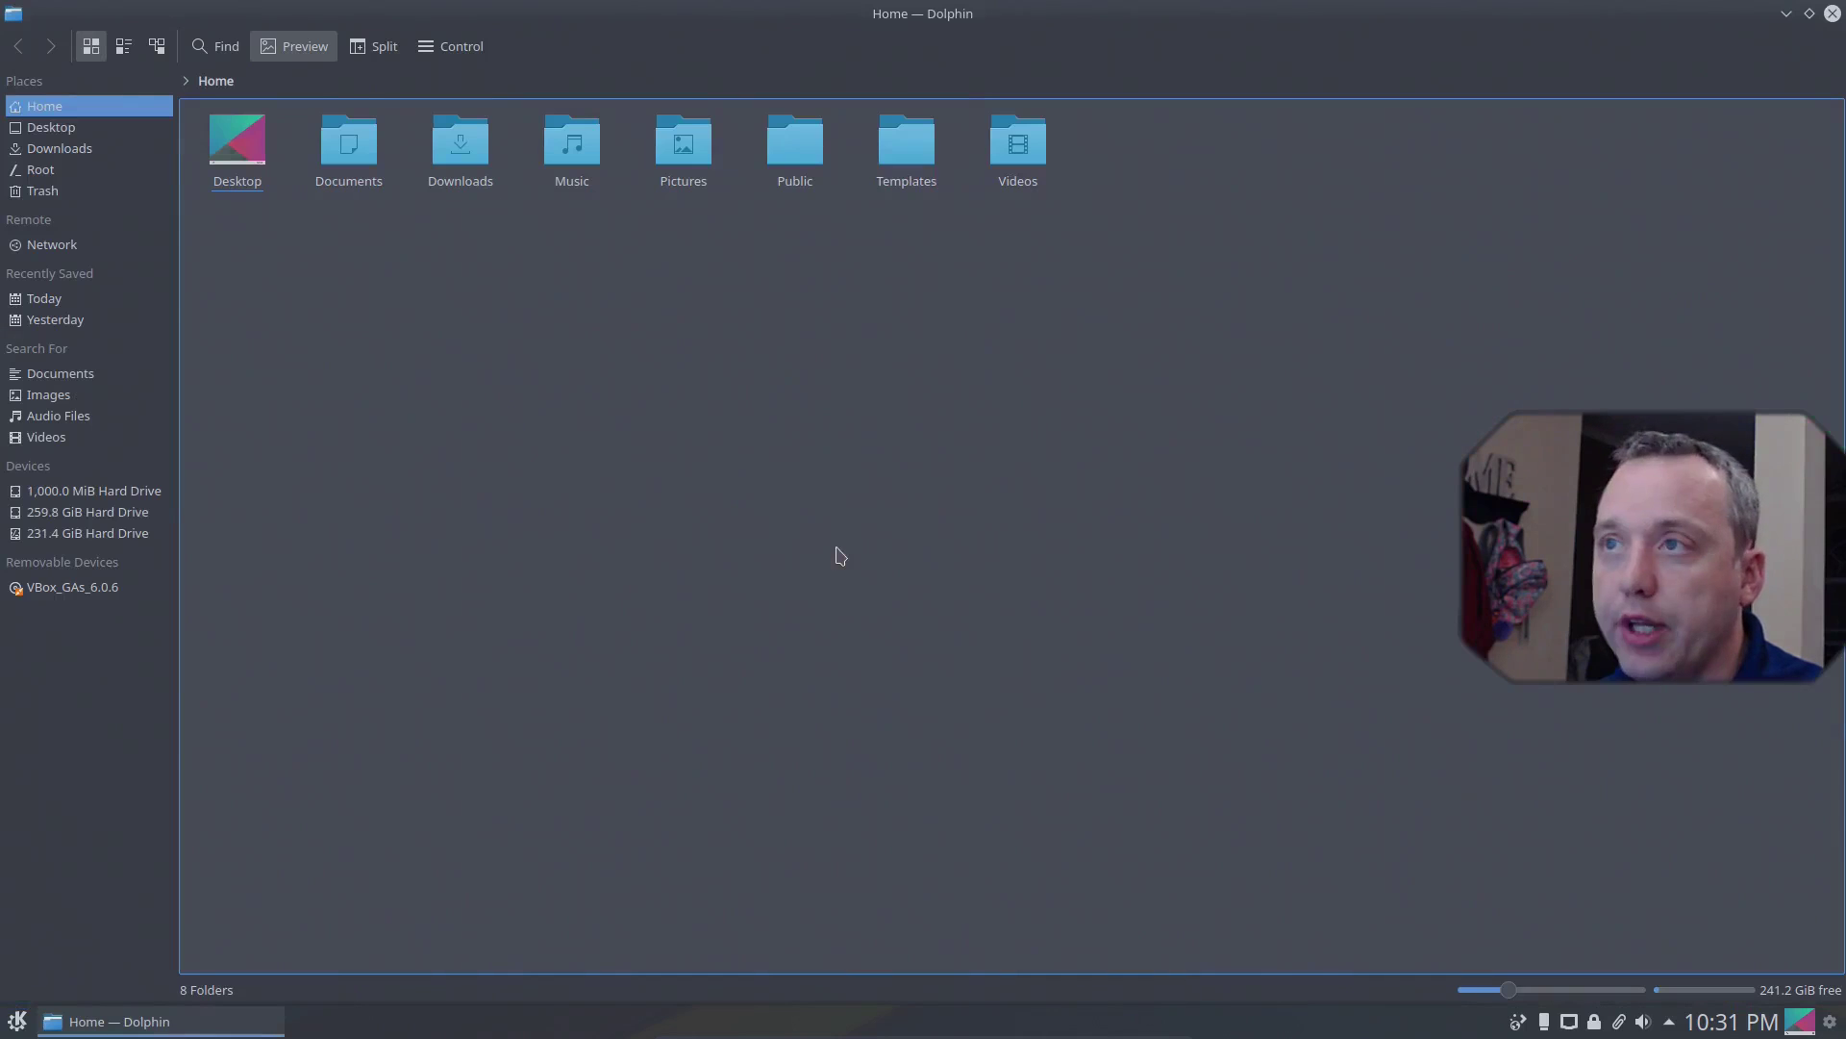
{"action": "left_click", "coordinate": [60, 148]}
{"action": "left_click", "coordinate": [246, 164]}
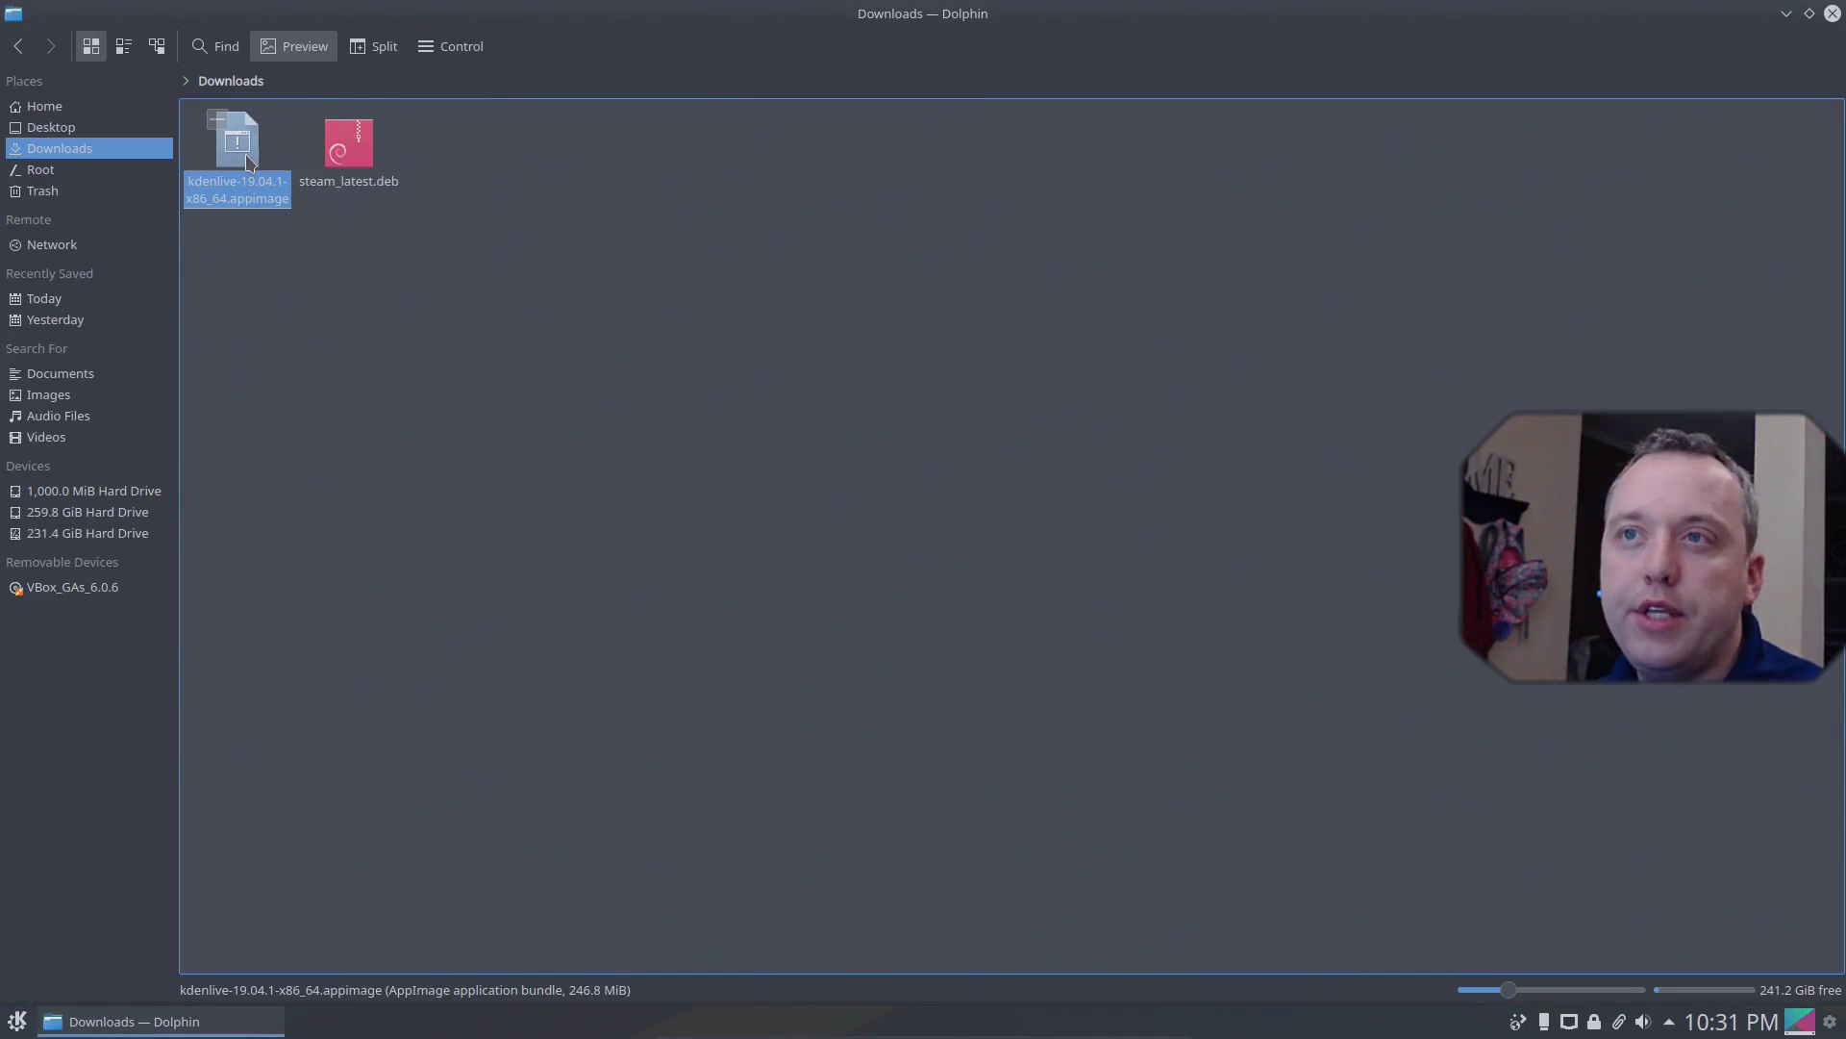
Tick 'Is executable' in the AppImage's Properties > Permissions and confirm with OK
{"action": "right_click", "coordinate": [242, 163]}
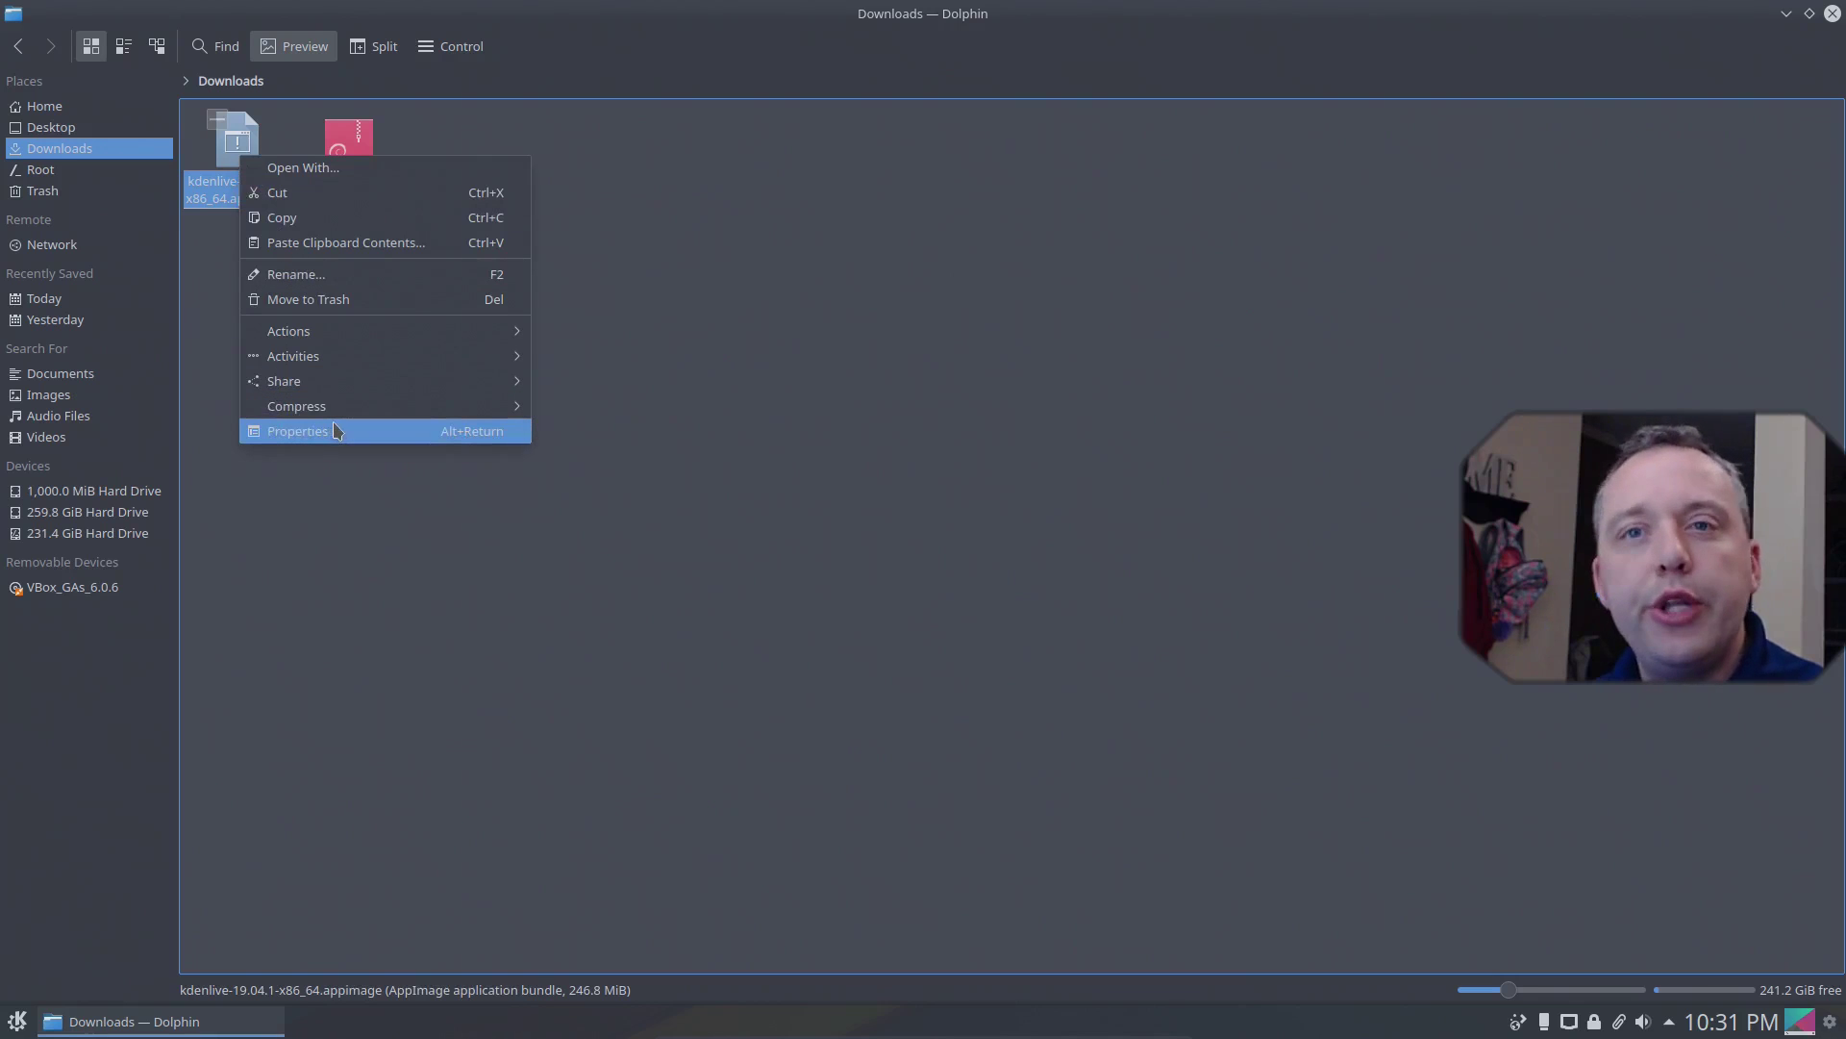
{"action": "left_click", "coordinate": [300, 435]}
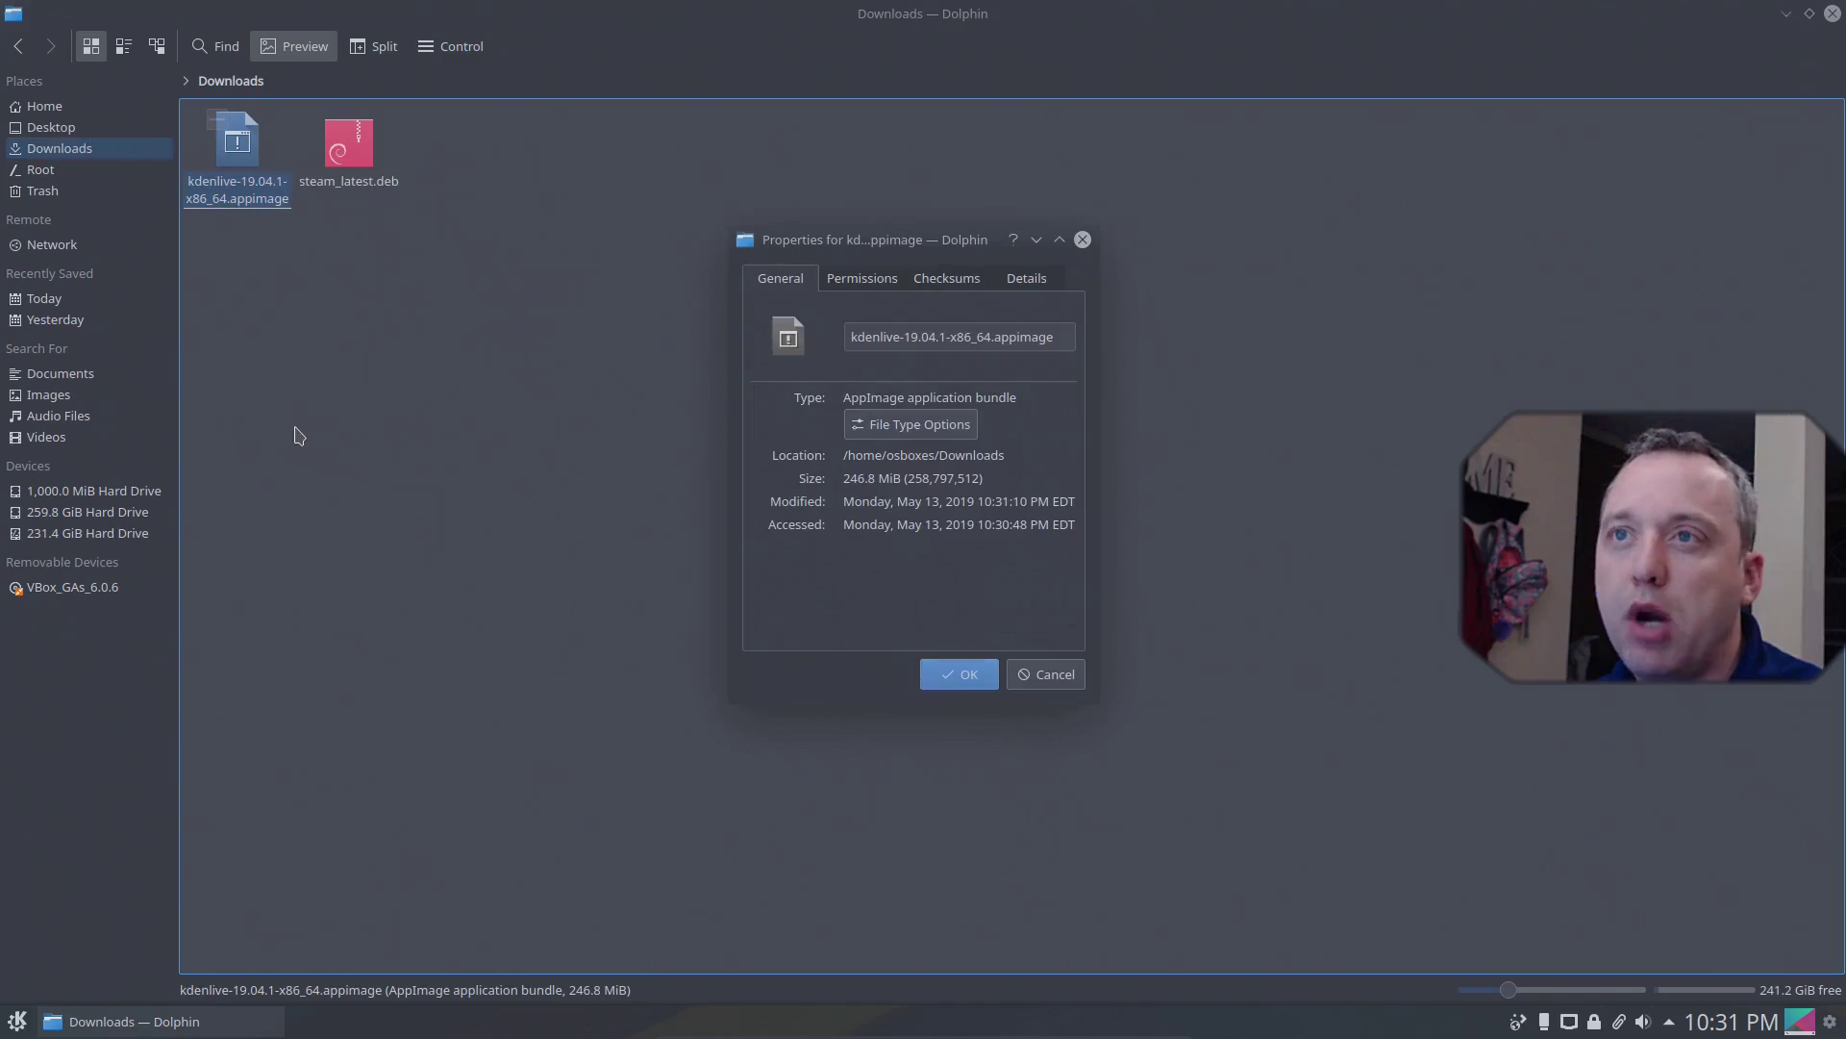
{"action": "left_click", "coordinate": [865, 282]}
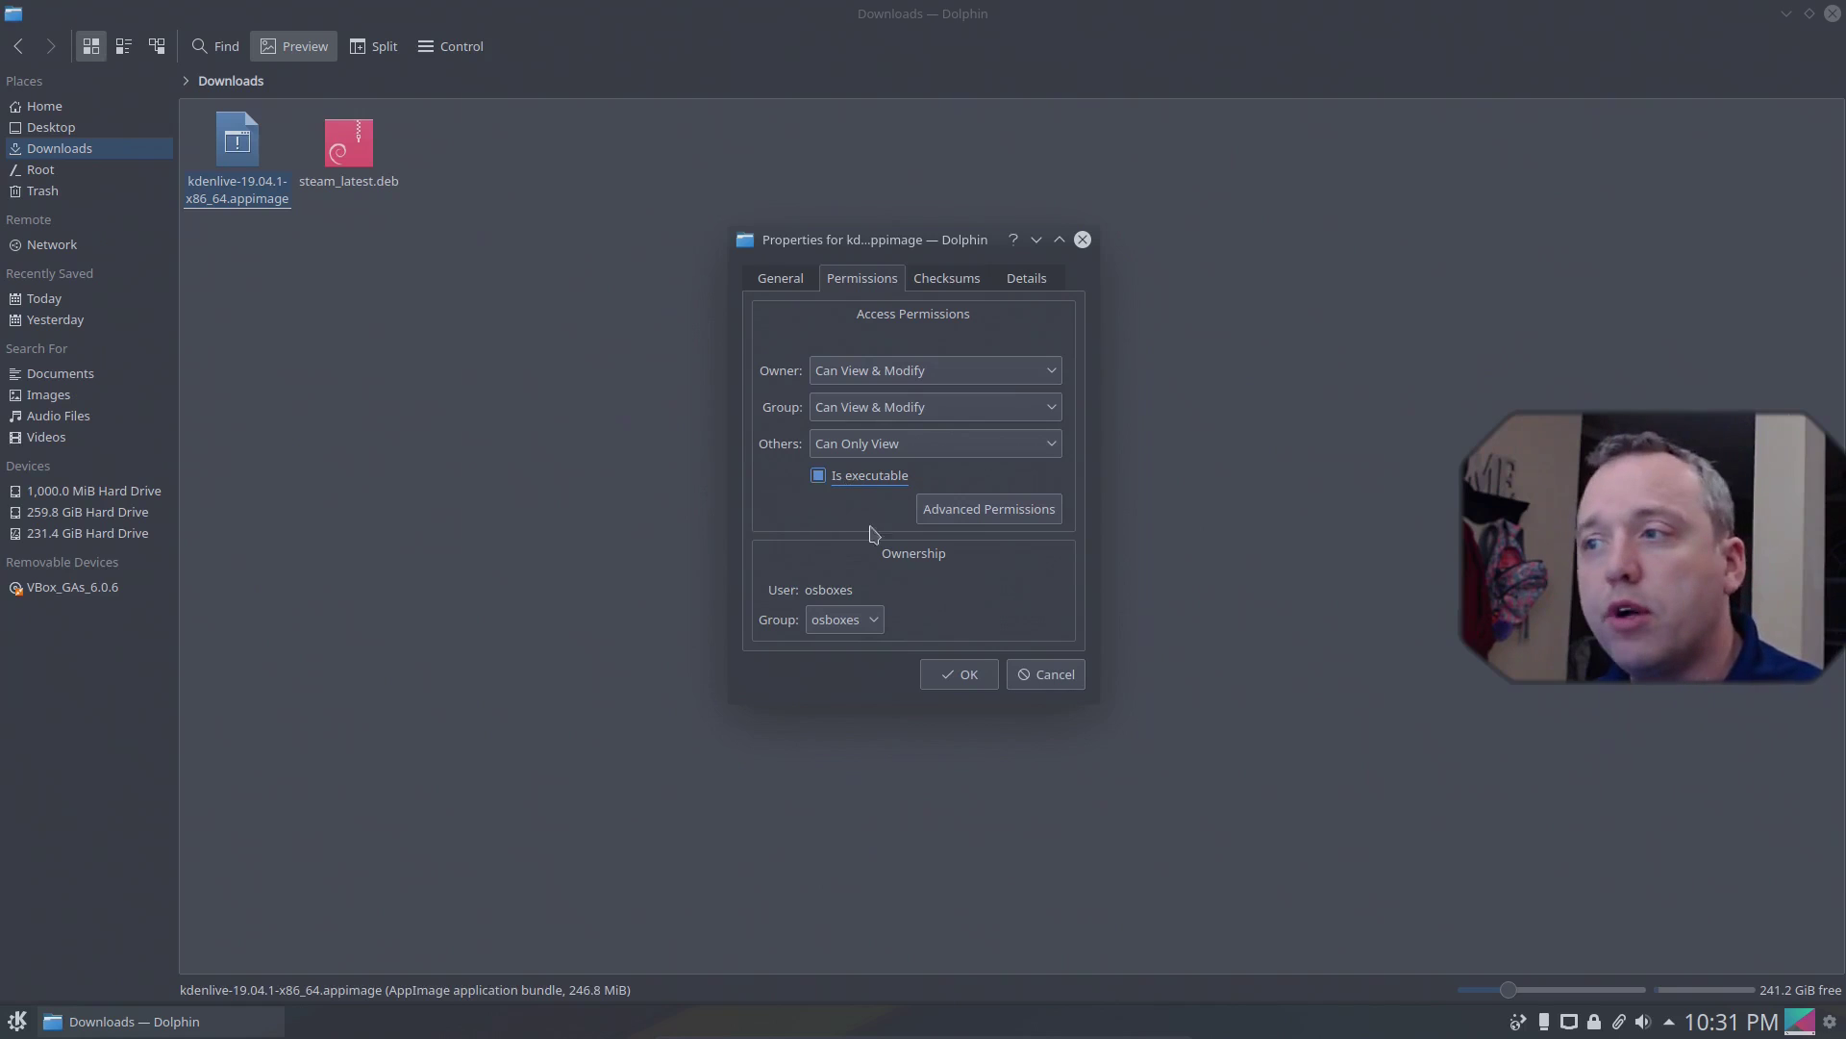
{"action": "left_click", "coordinate": [959, 677]}
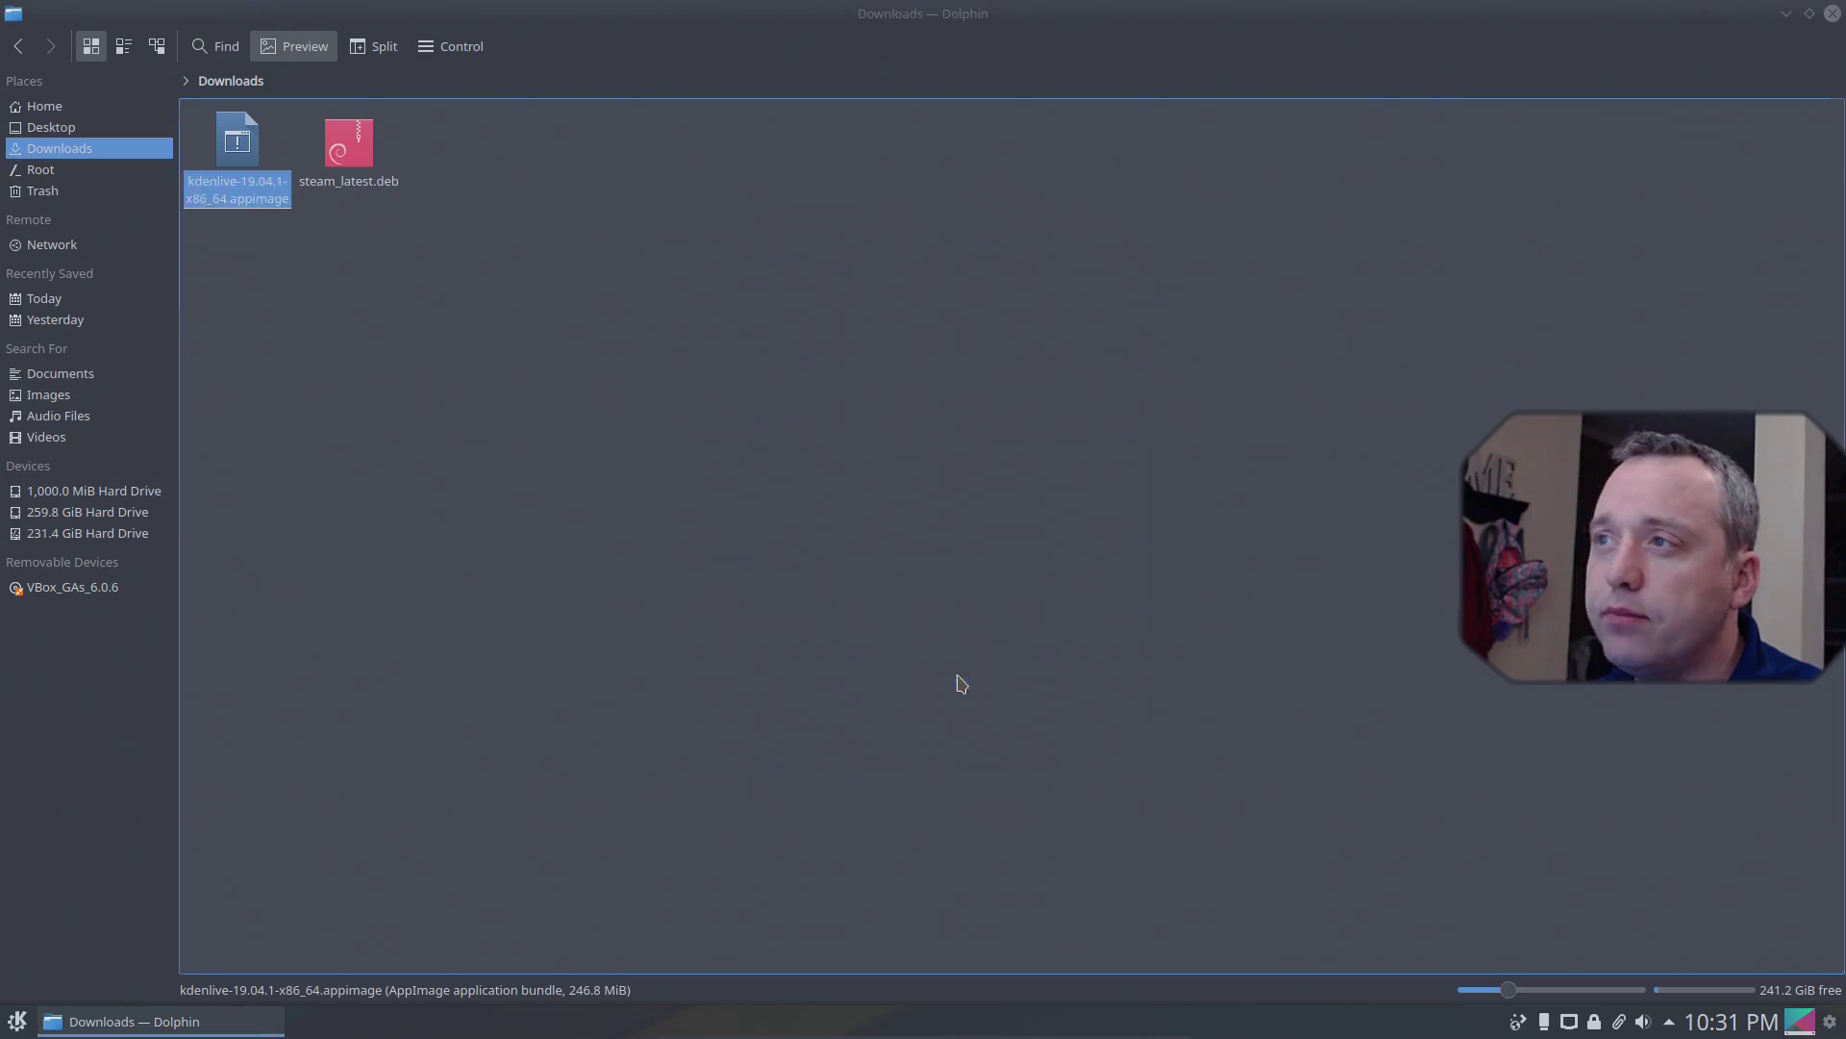
{"action": "left_click", "coordinate": [262, 941]}
Start Konsole and change into the Downloads folder with 'cd Downloads/'
{"action": "left_click", "coordinate": [12, 1028]}
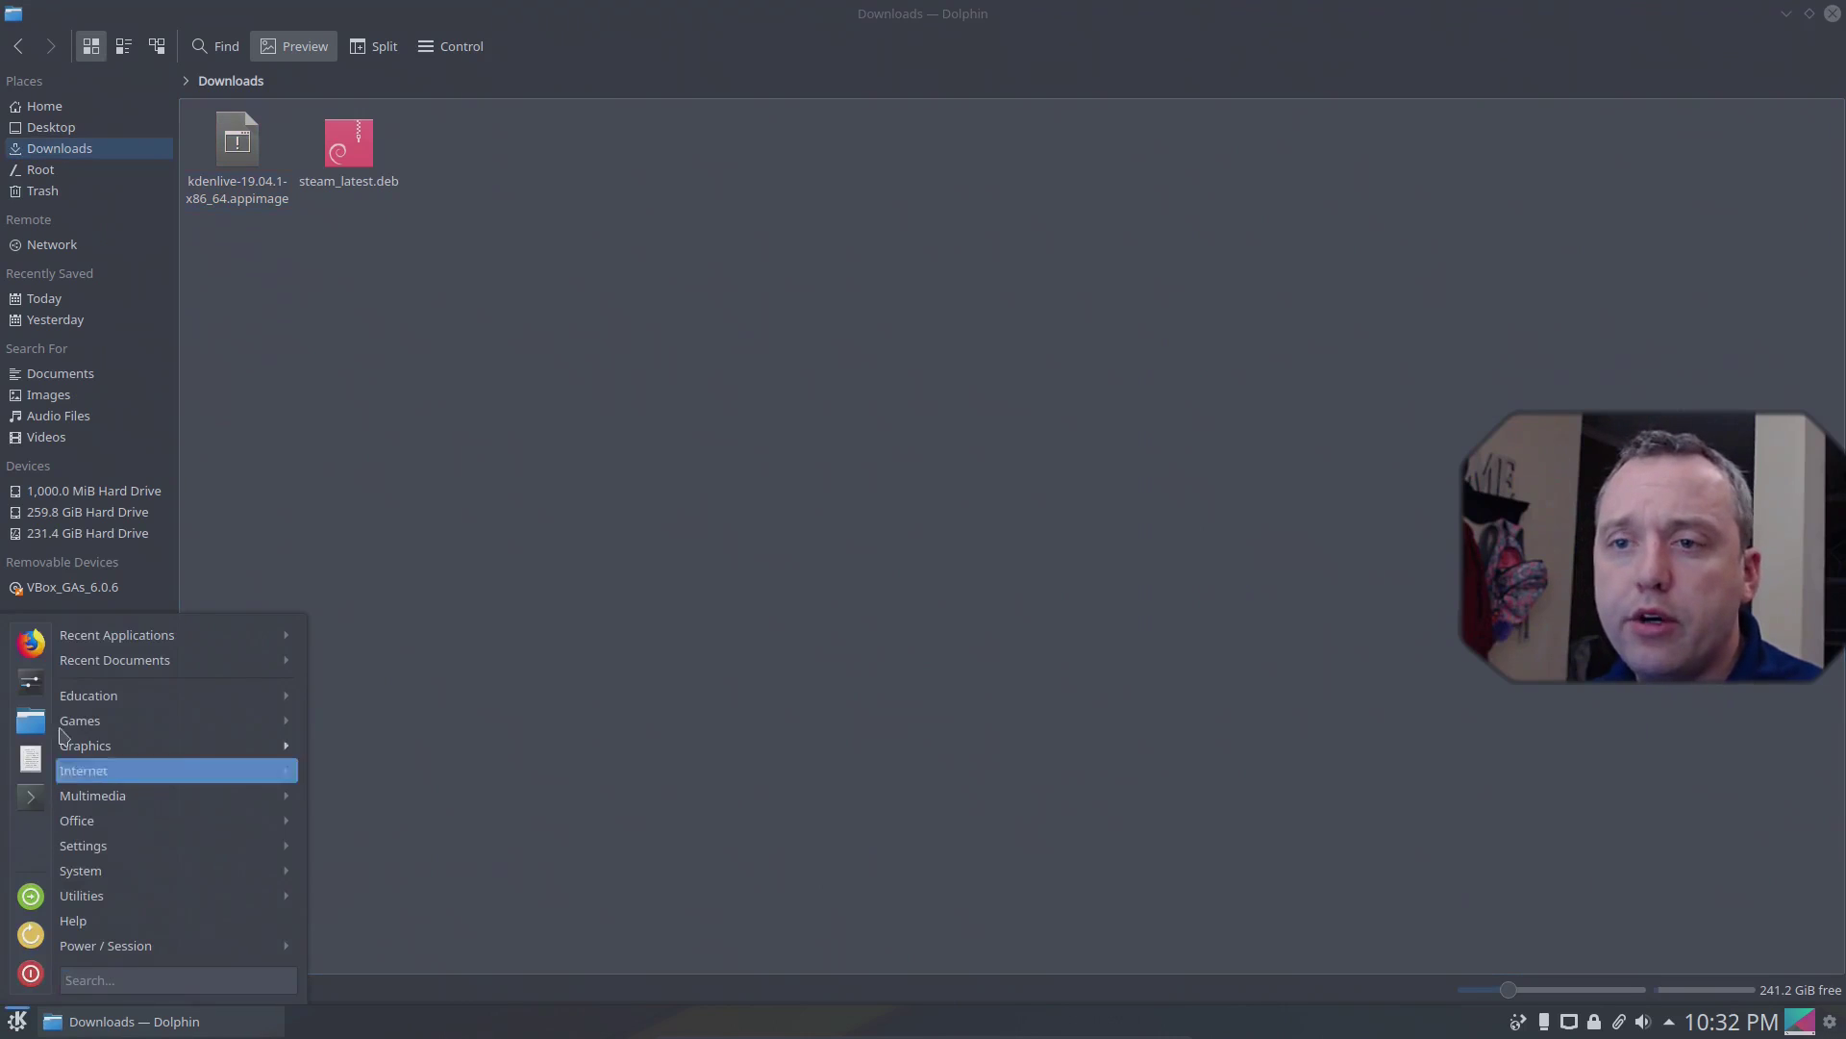
{"action": "left_click", "coordinate": [28, 810]}
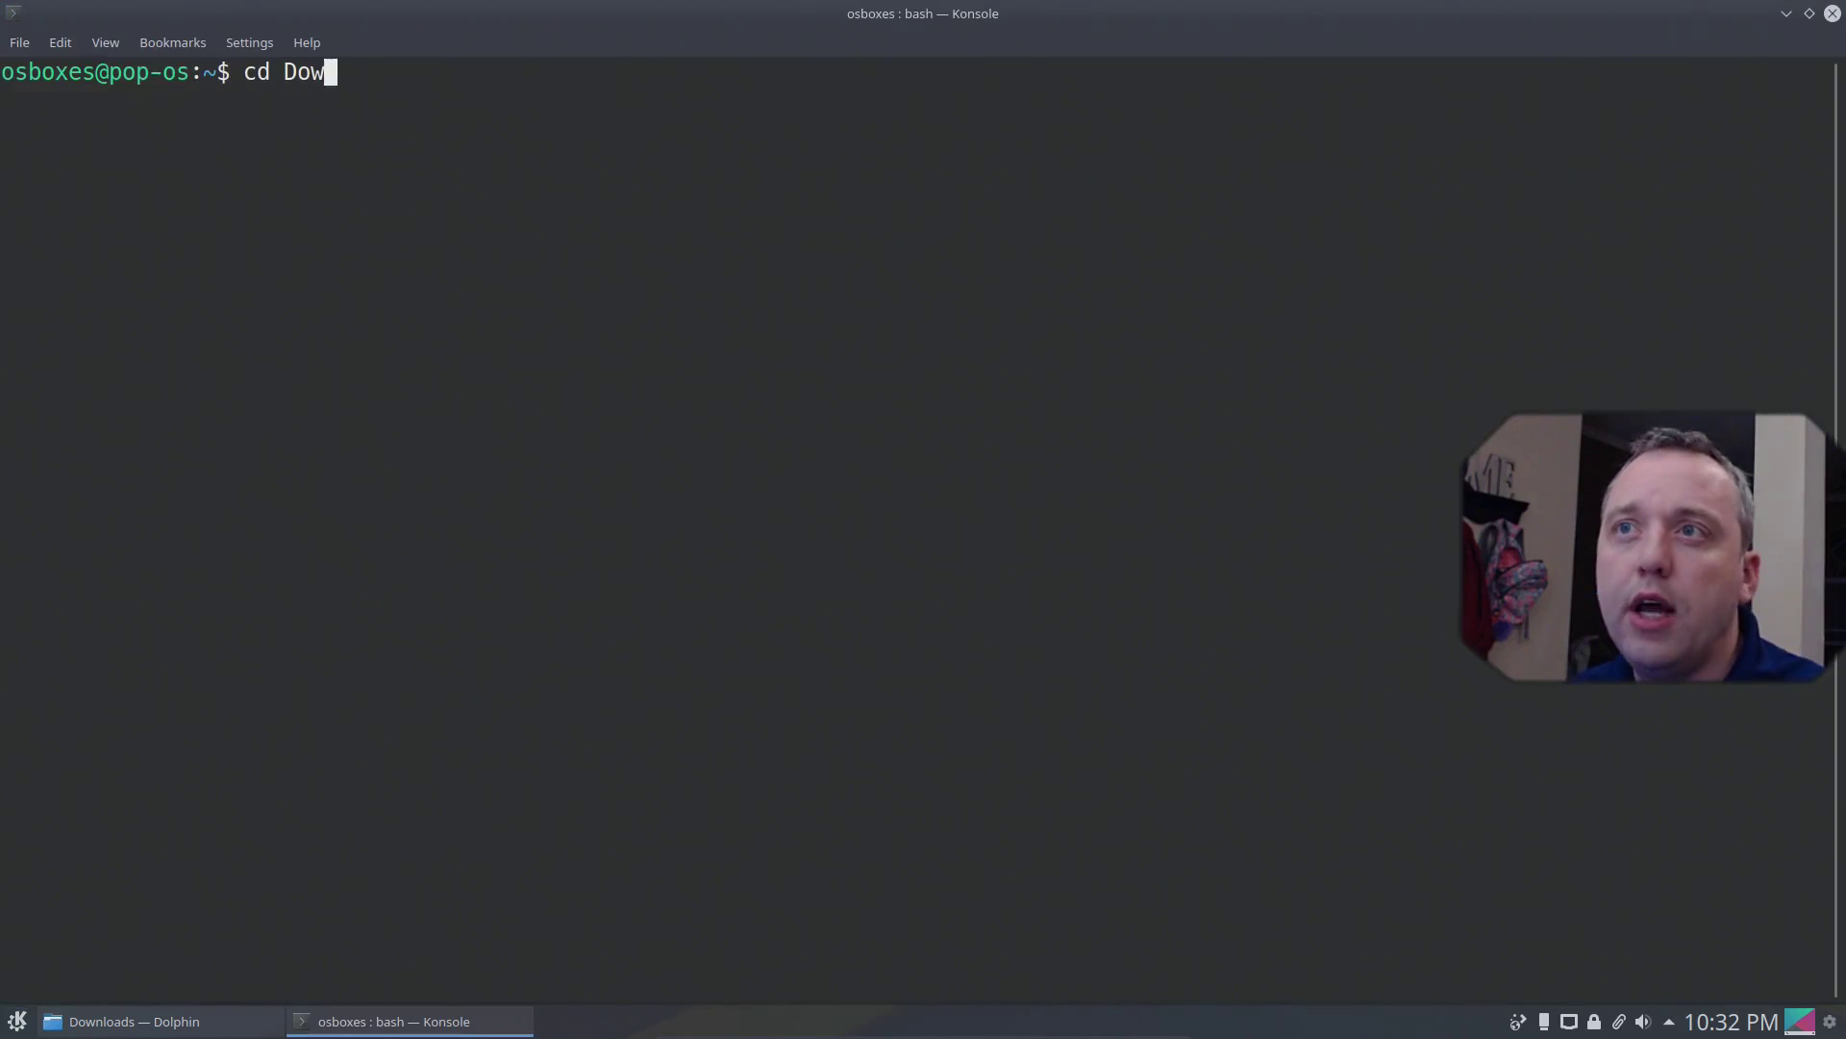
{"action": "type", "text": "cd Dow"}
{"action": "key", "text": "Tab"}
{"action": "key", "text": "Return"}
List the folder with 'll' and run ./kdenlive-19.04.1-x86_64.appimage using tab completion
{"action": "type", "text": "ll"}
{"action": "key", "text": "Return"}
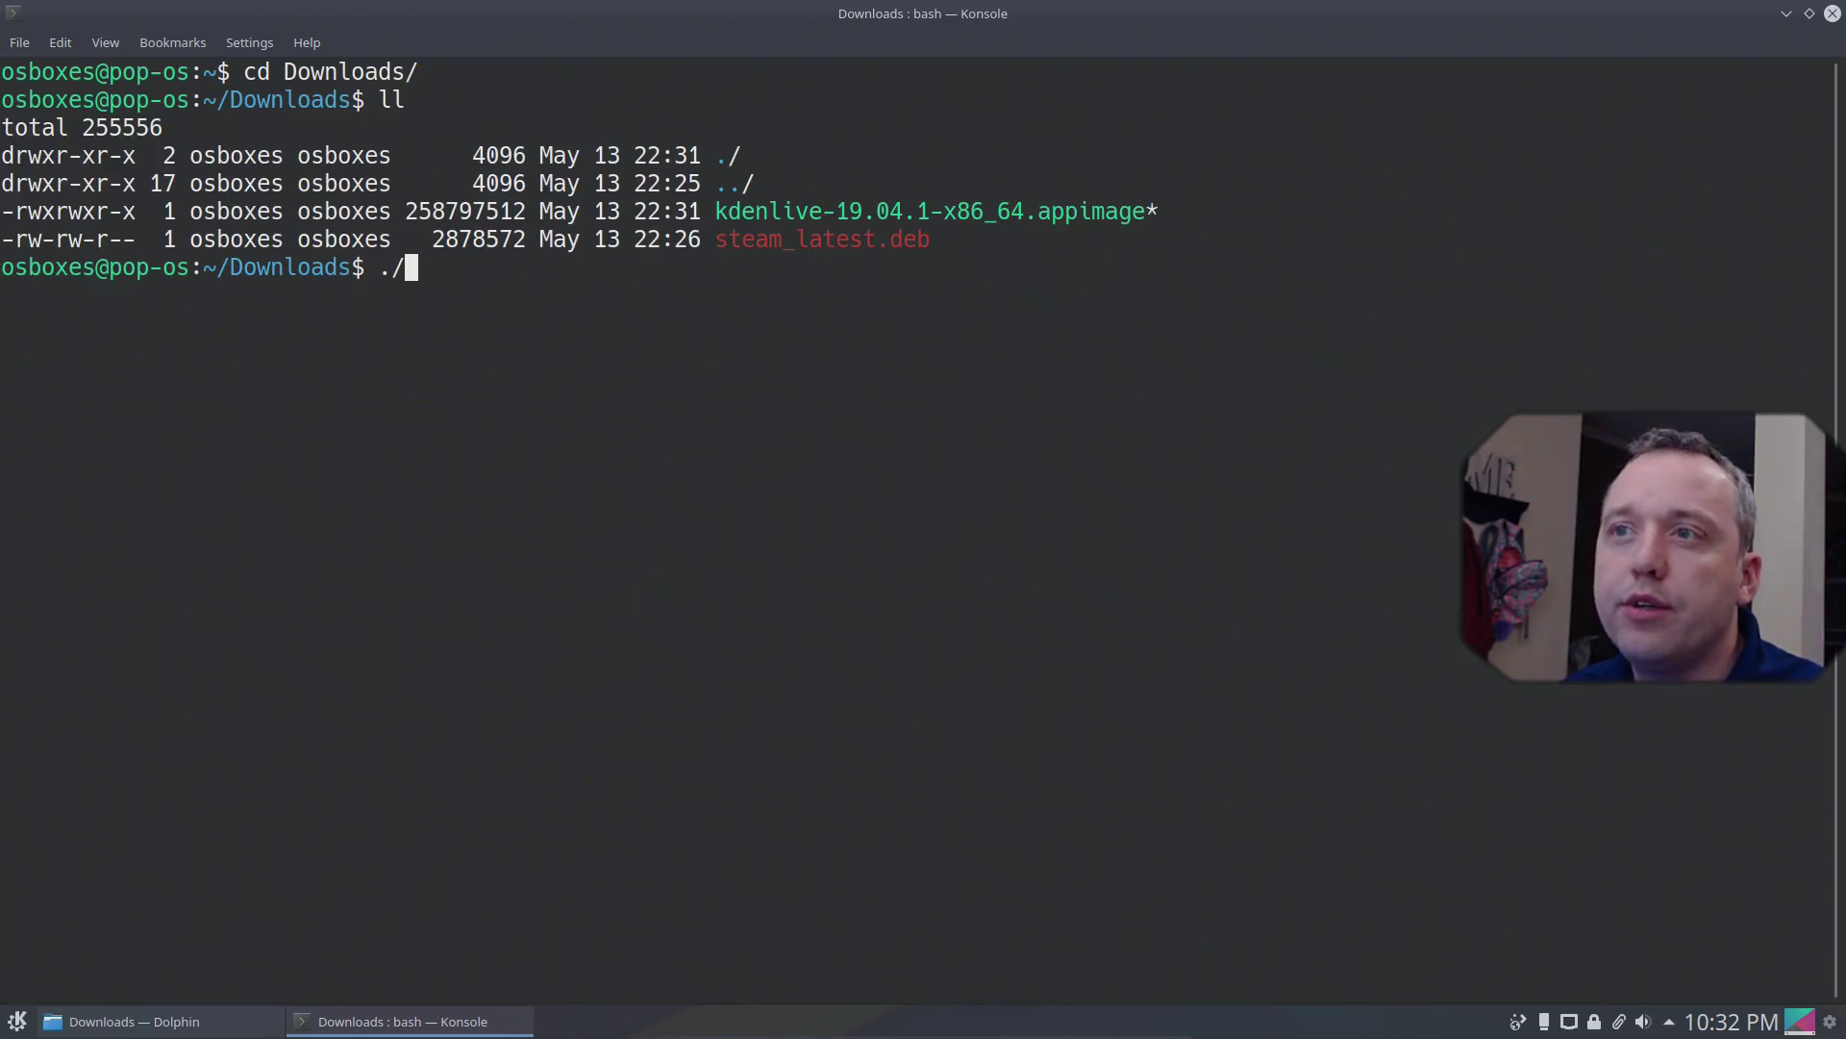
{"action": "type", "text": "./kd"}
{"action": "key", "text": "Tab"}
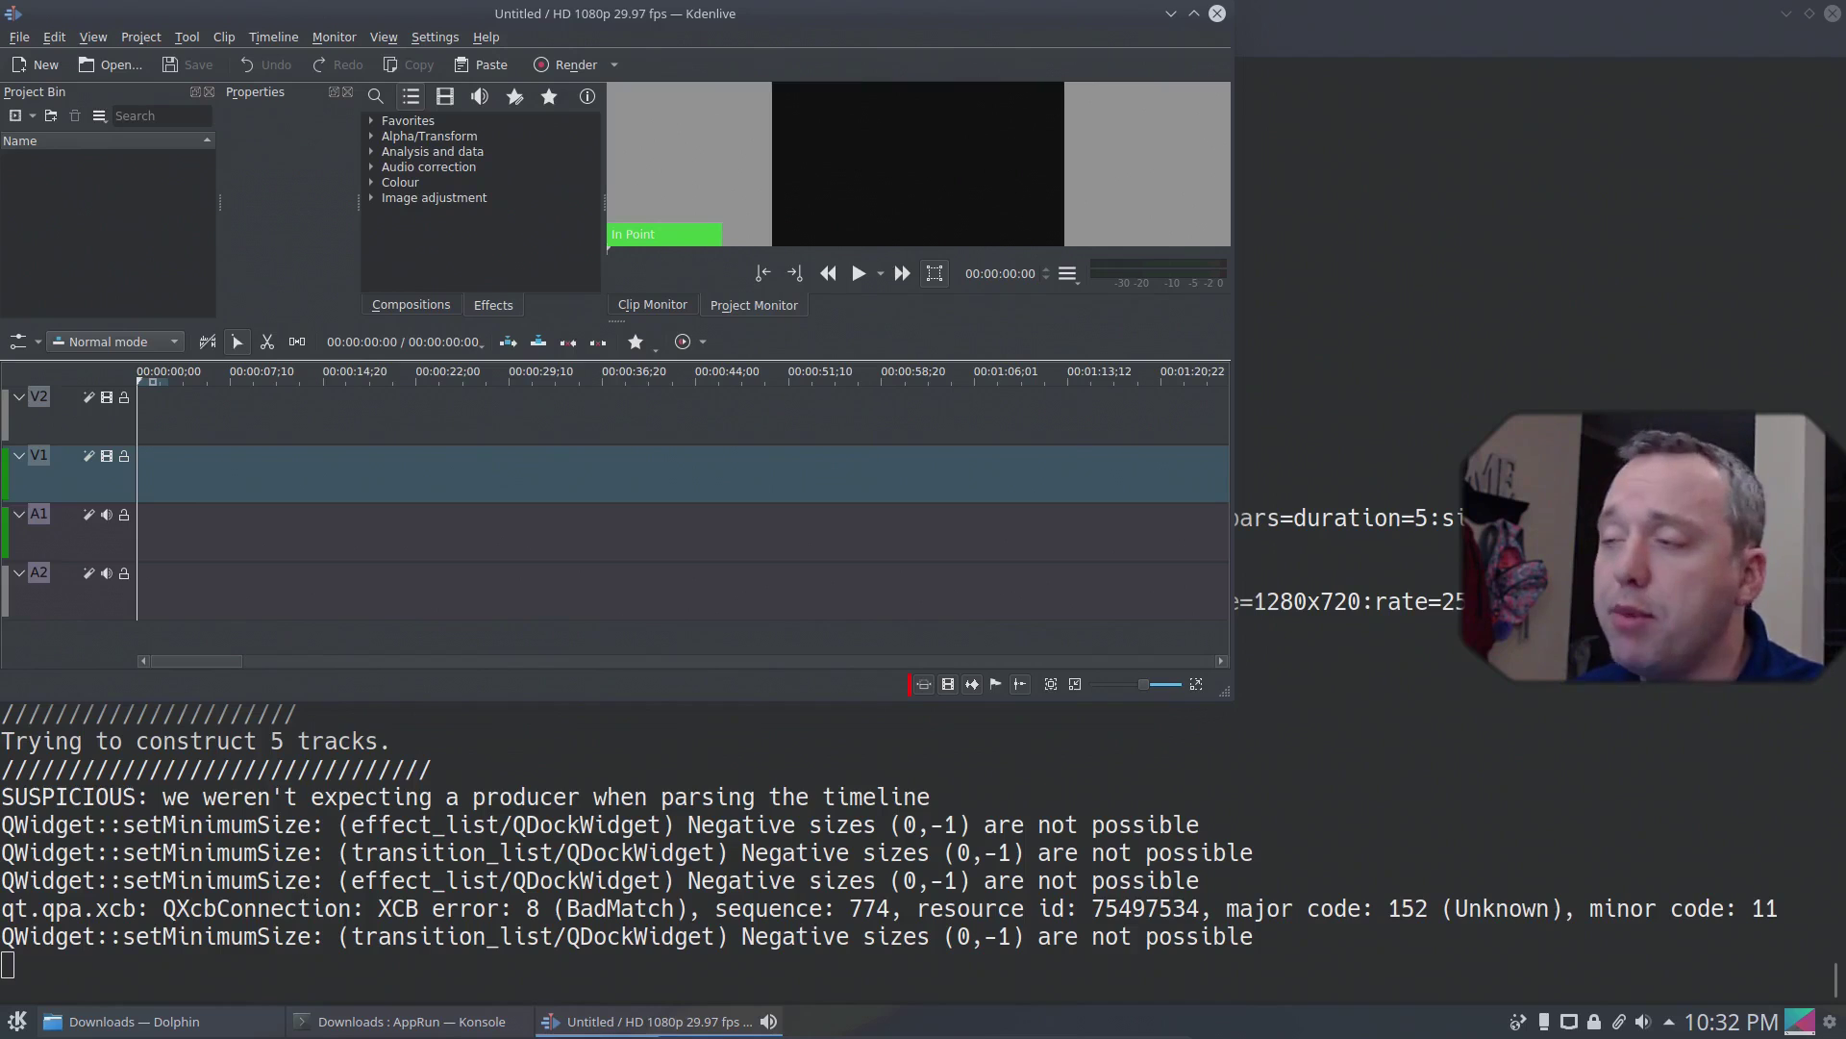
Maximize the Kdenlive window showing the empty Untitled HD 1080p 29.97 fps project
{"action": "left_click", "coordinate": [1197, 16]}
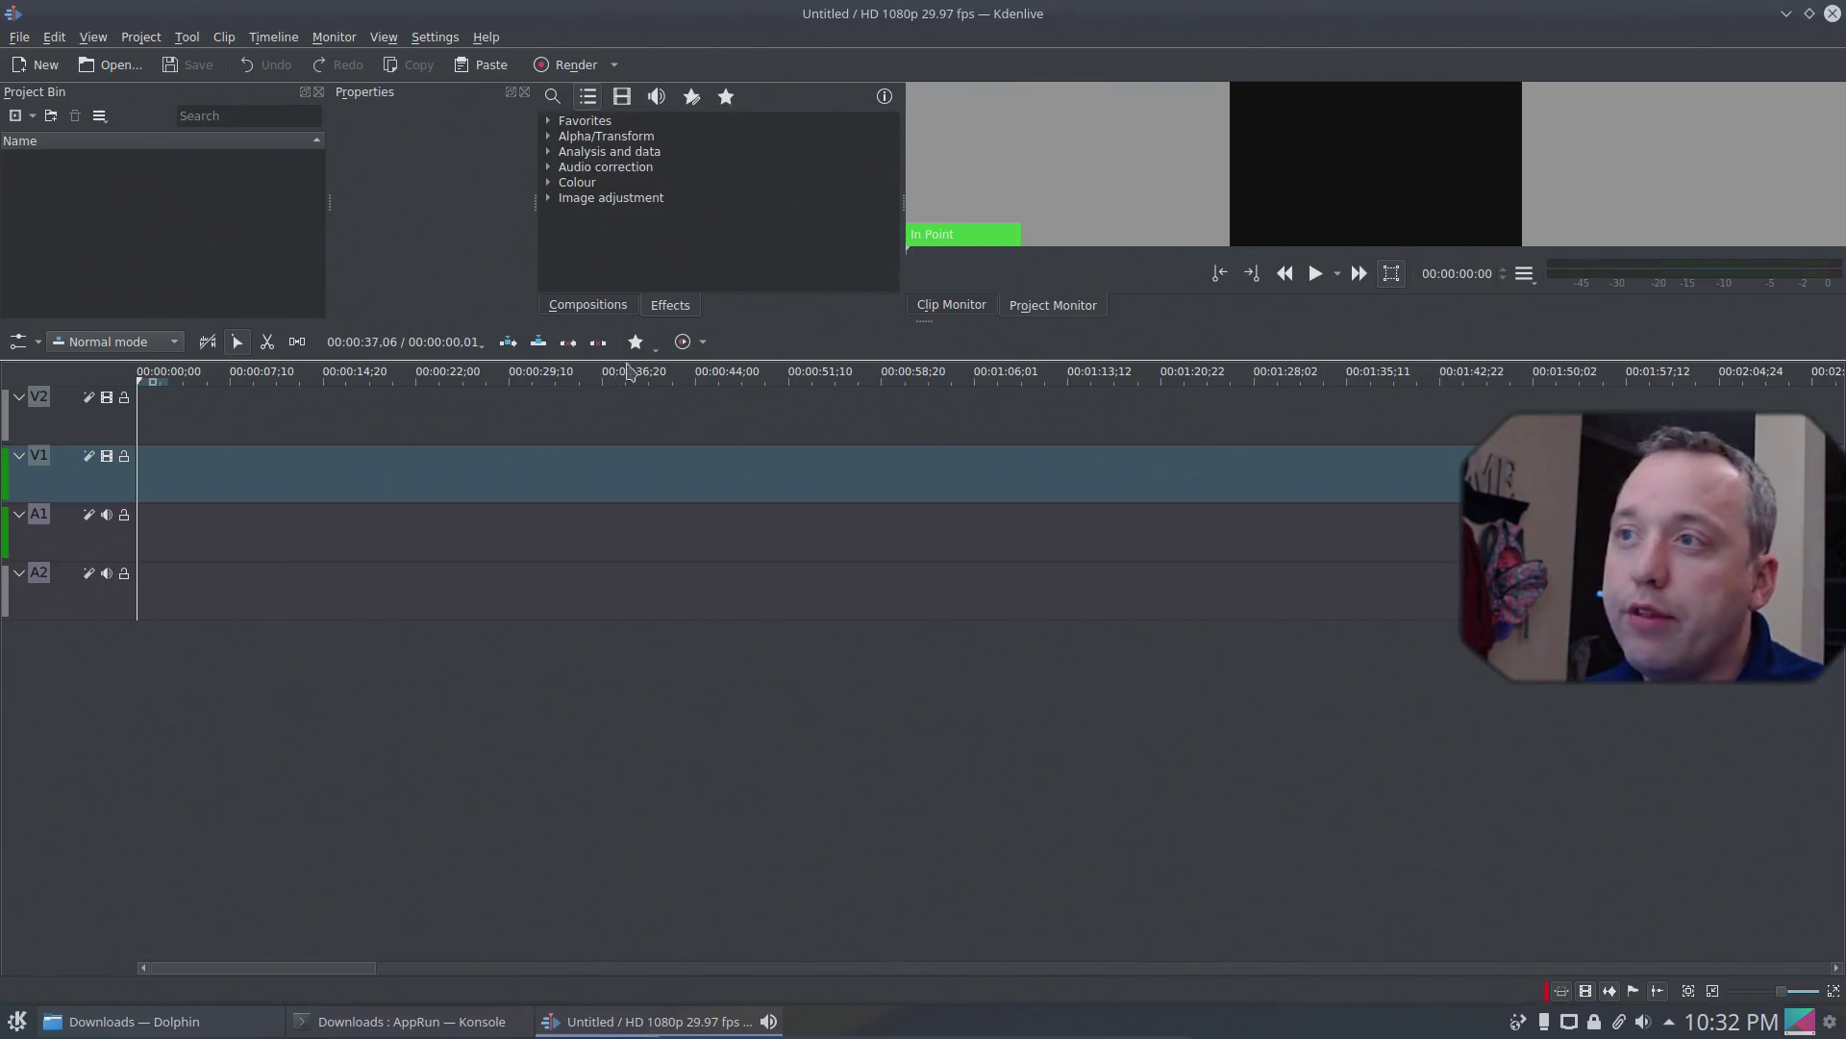